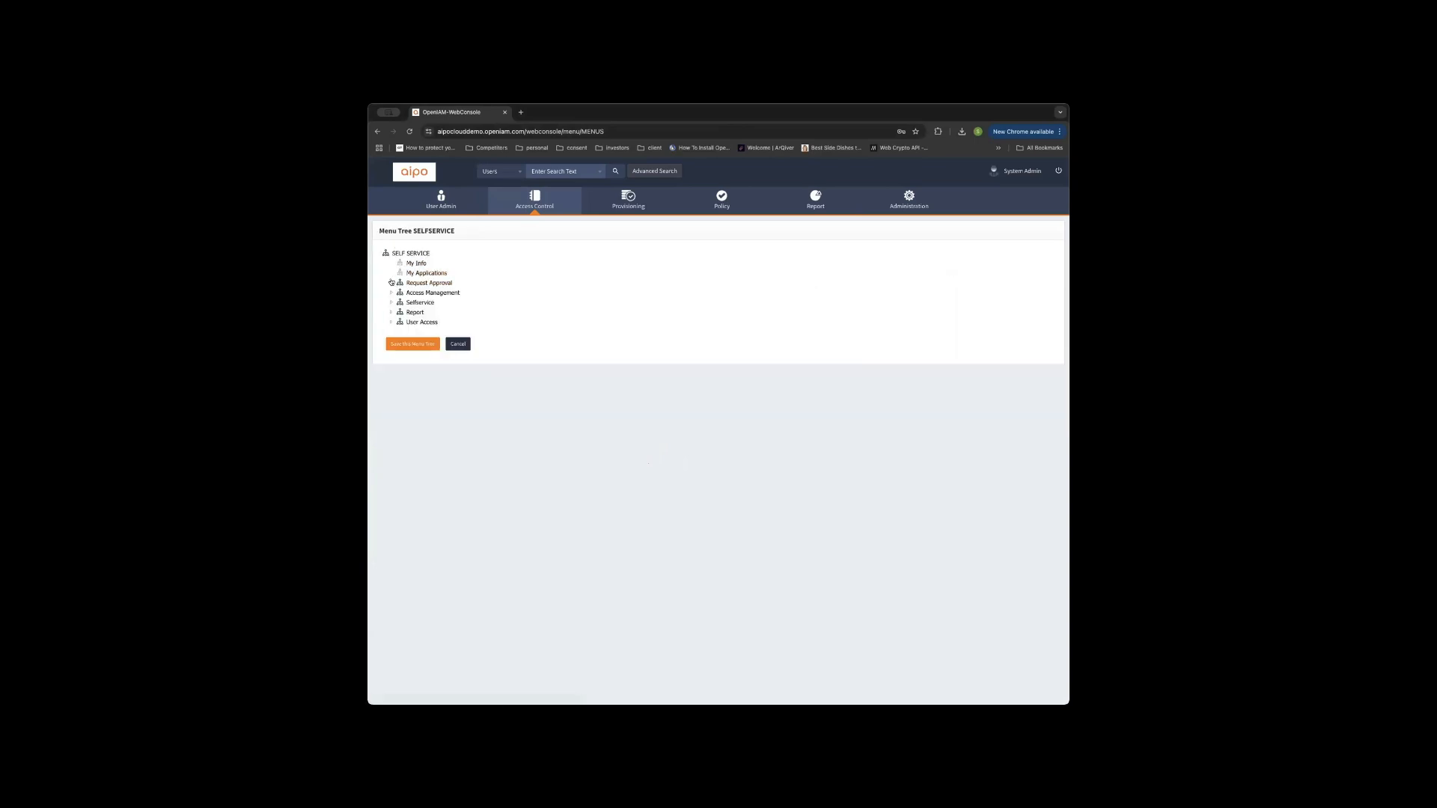
Check the Menu Metadata for Request Approval, Access Management, Access profiles and My Info, which is entitled to Super Security Admin.
click(391, 283)
click(415, 323)
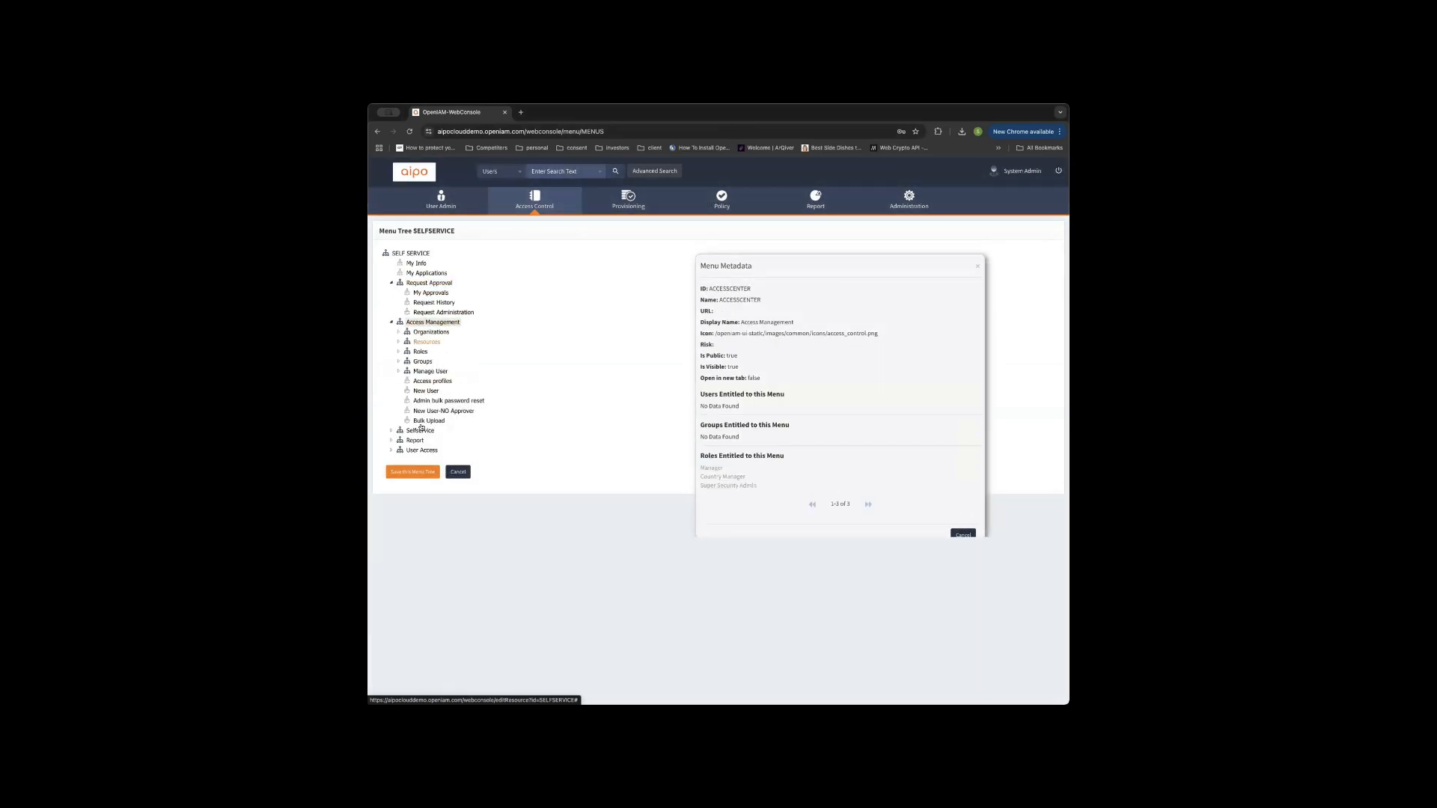
click(427, 380)
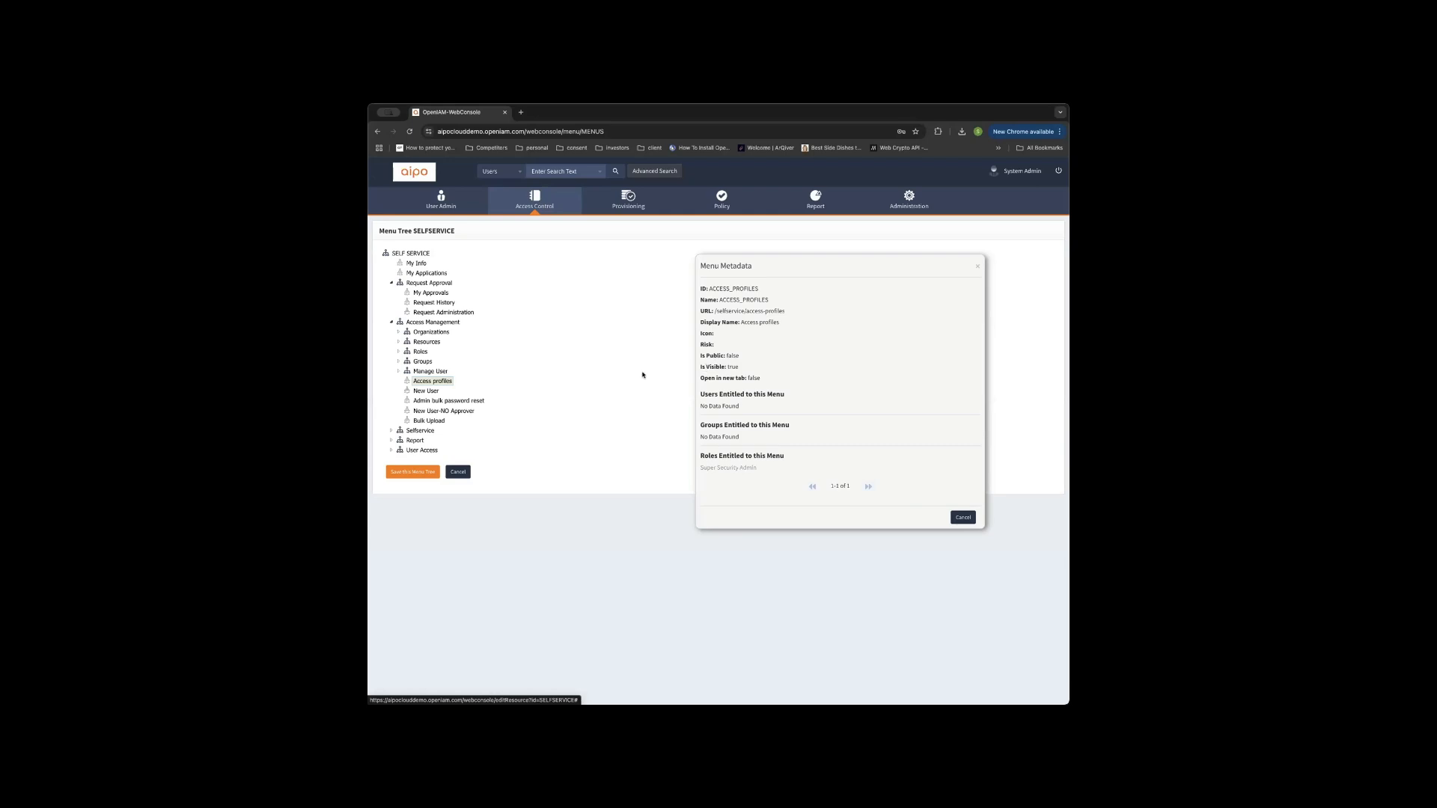
click(416, 263)
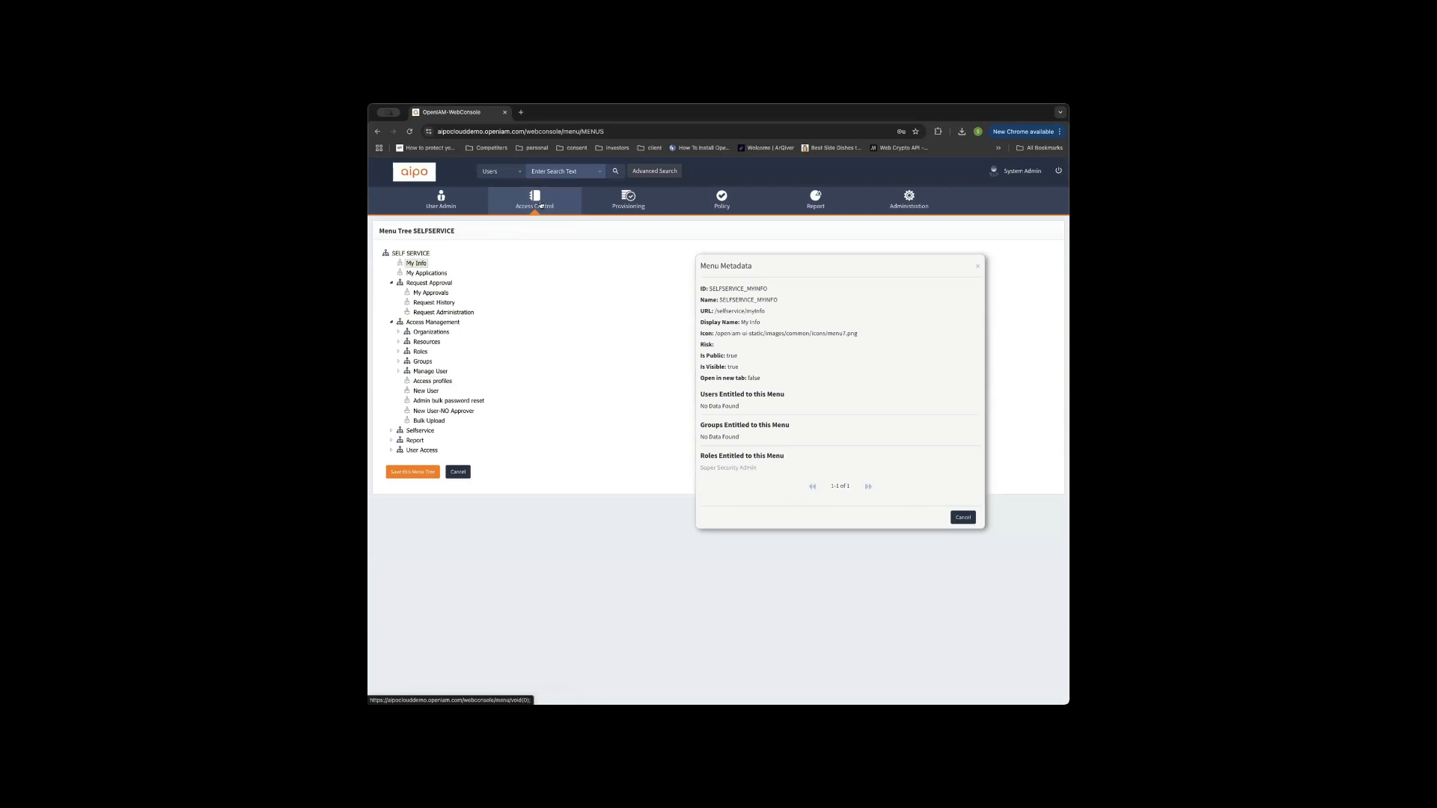
Open Access Control > Menus and browse the Search Menus list, with entries like USER_INFO_PAGE and AR_BTN_ROOT.
mouse_move(528, 219)
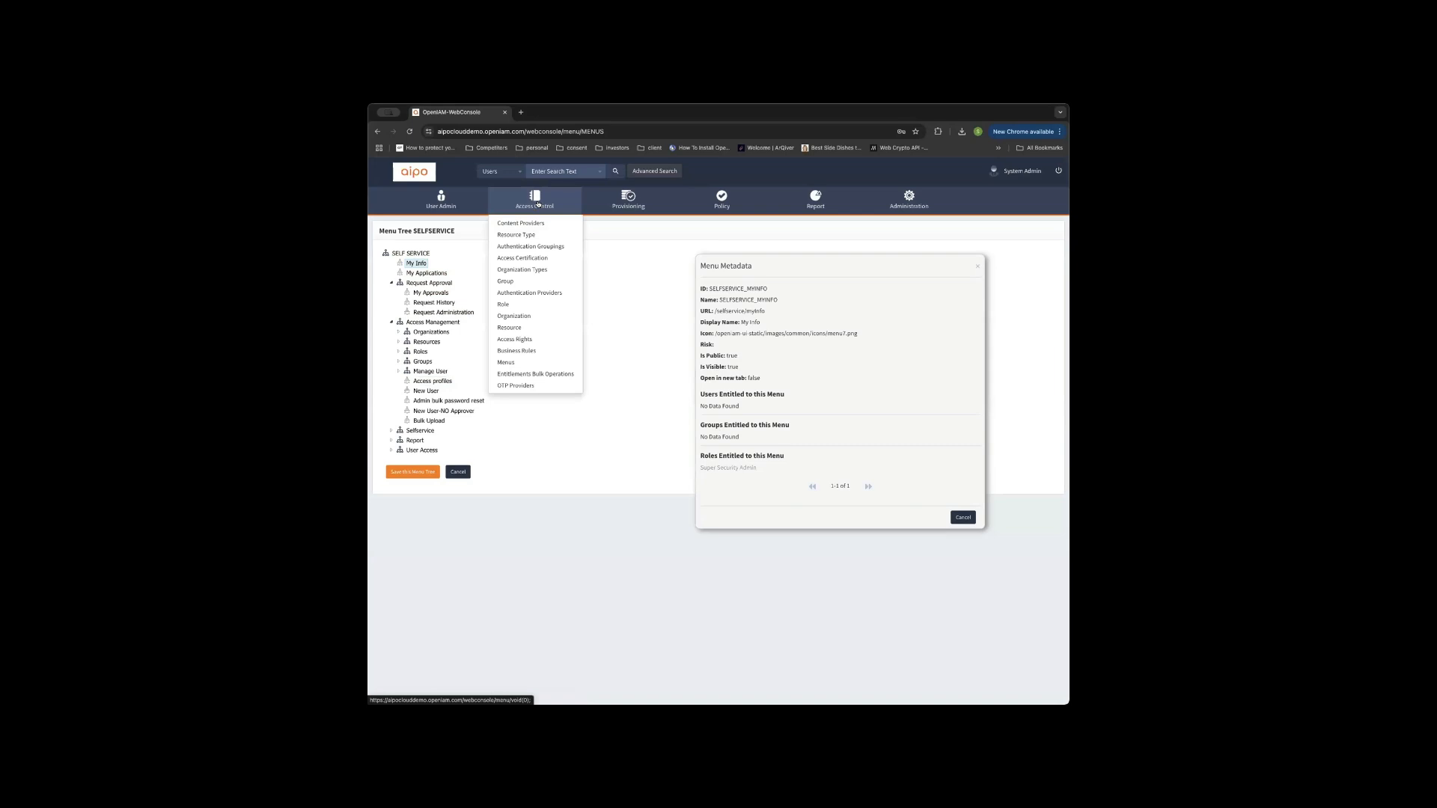
click(506, 364)
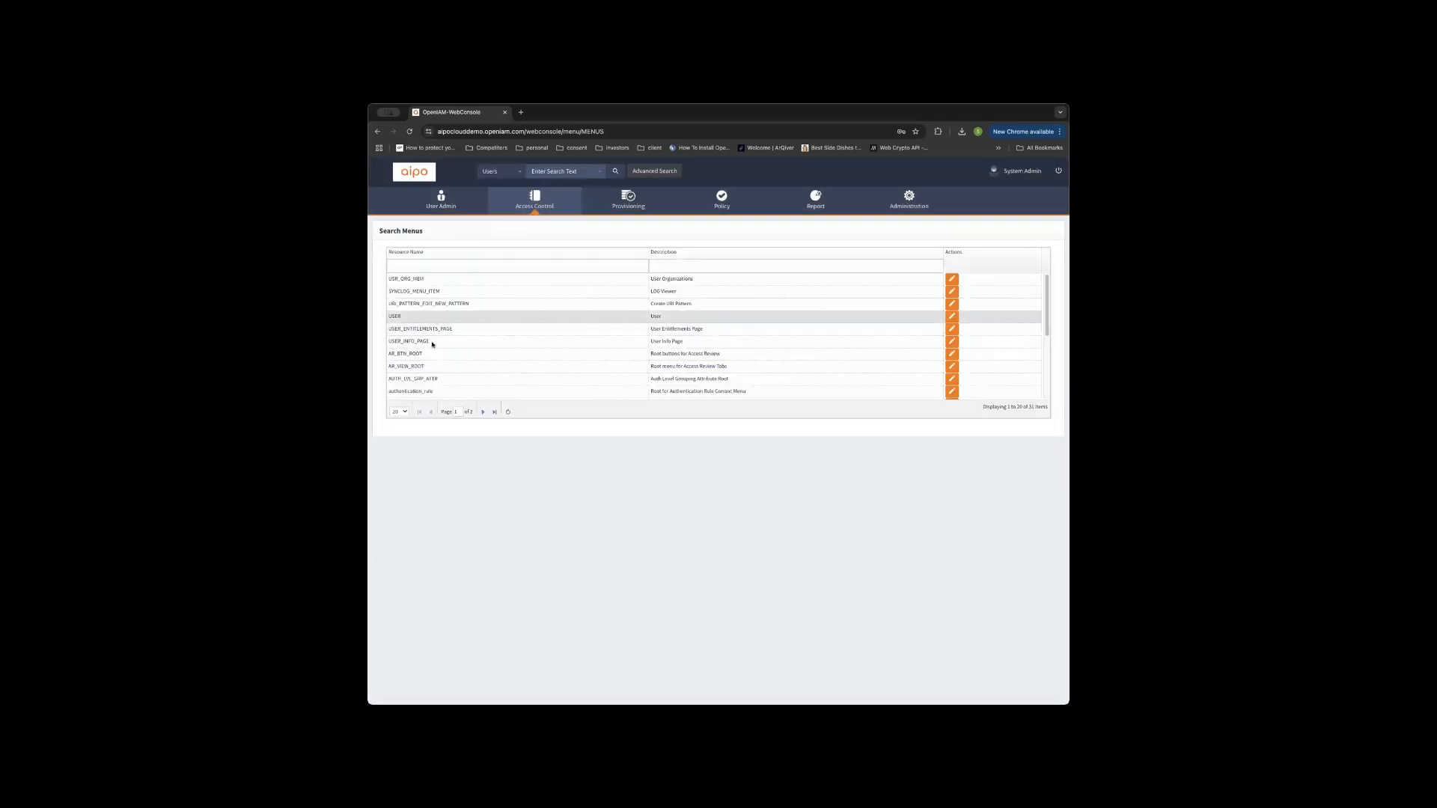
scroll(440, 350, down, 3)
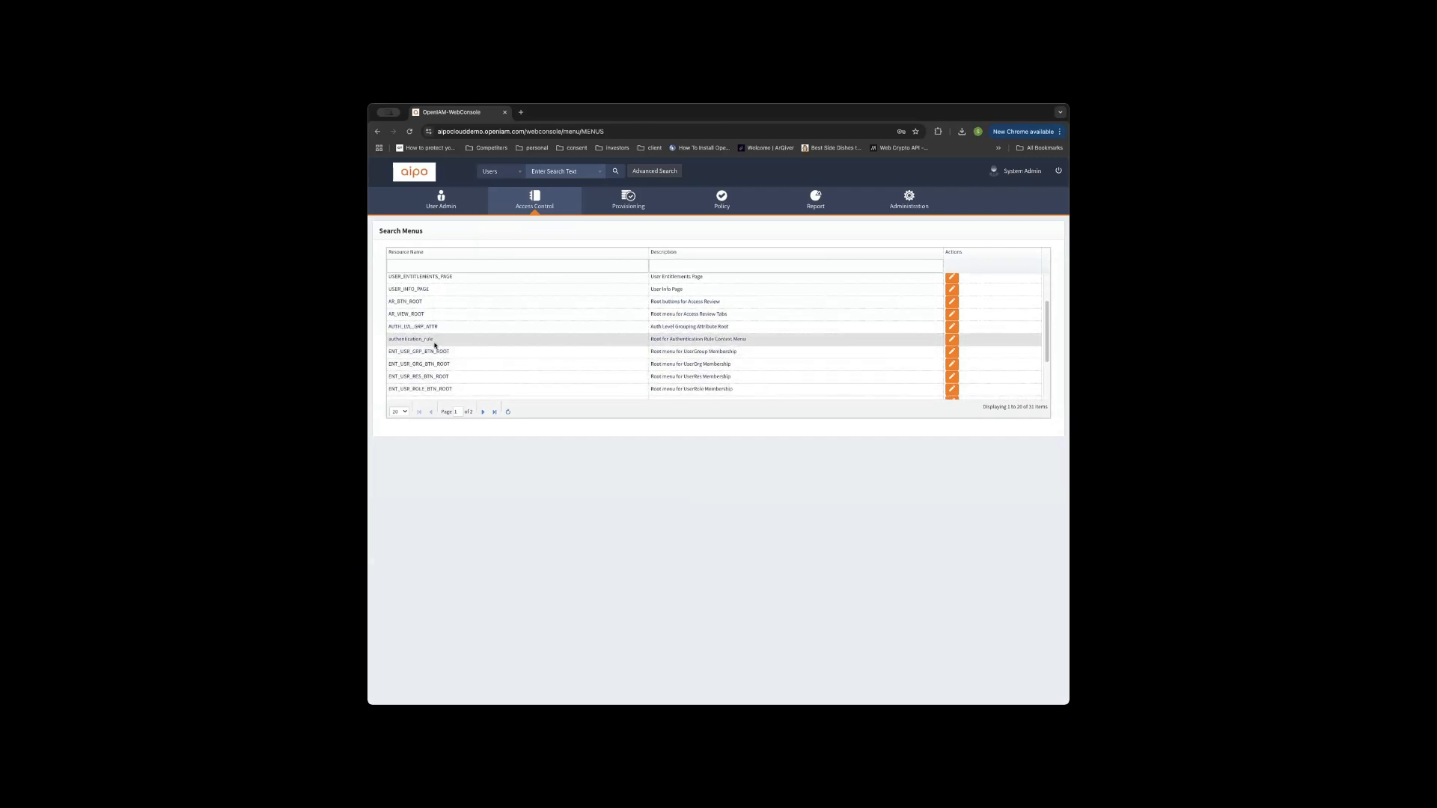
scroll(427, 367, down, 1)
scroll(434, 347, up, 2)
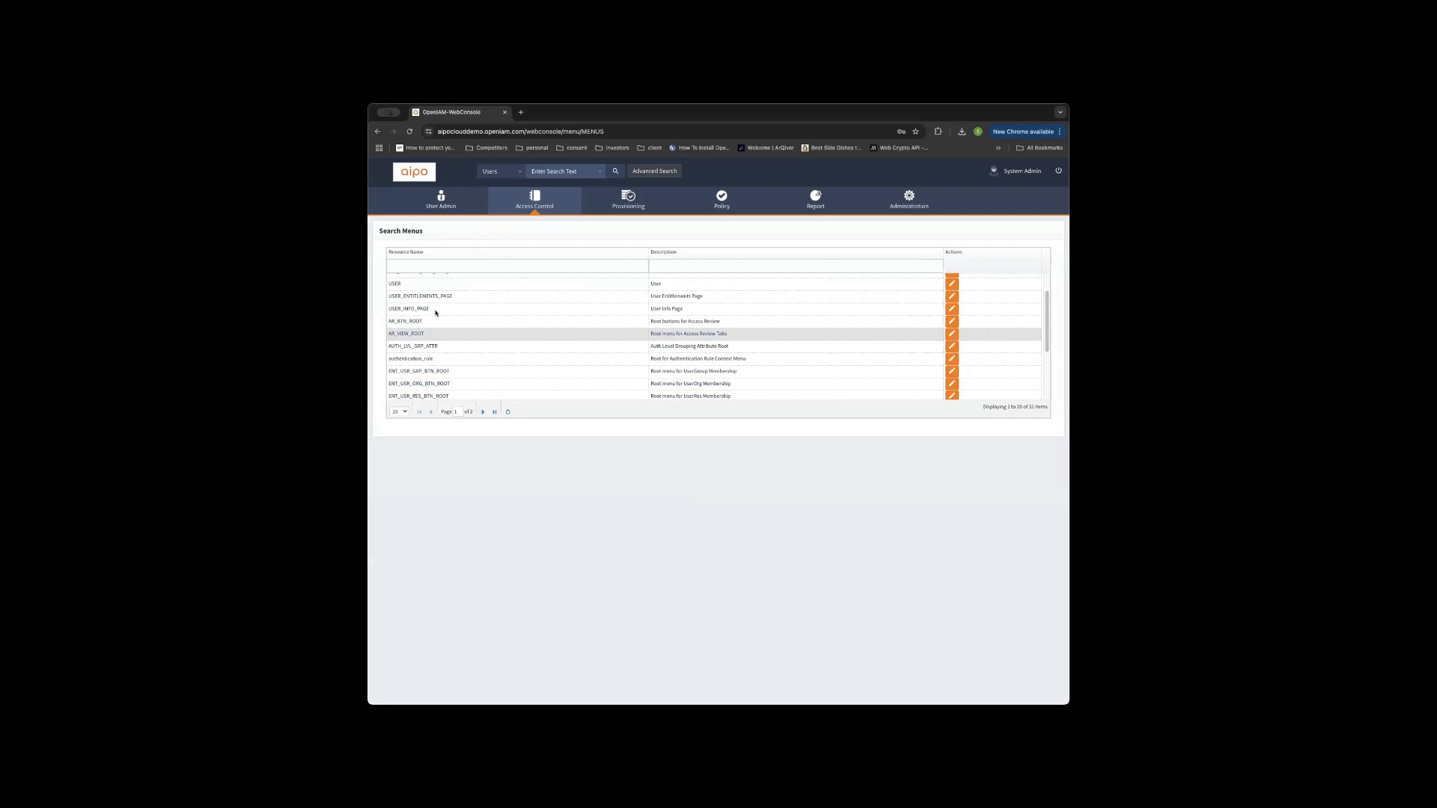
scroll(431, 342, up, 1)
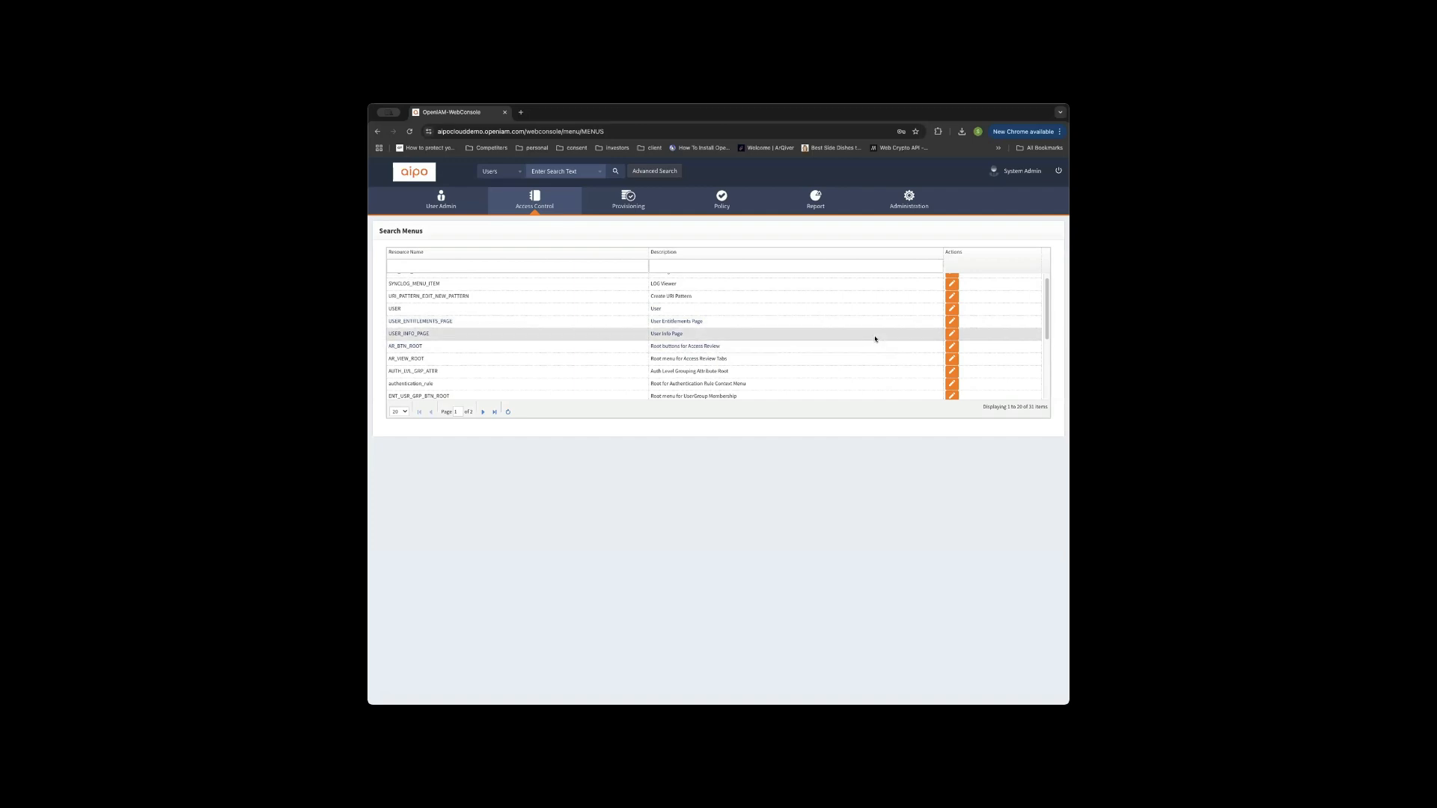
click(951, 334)
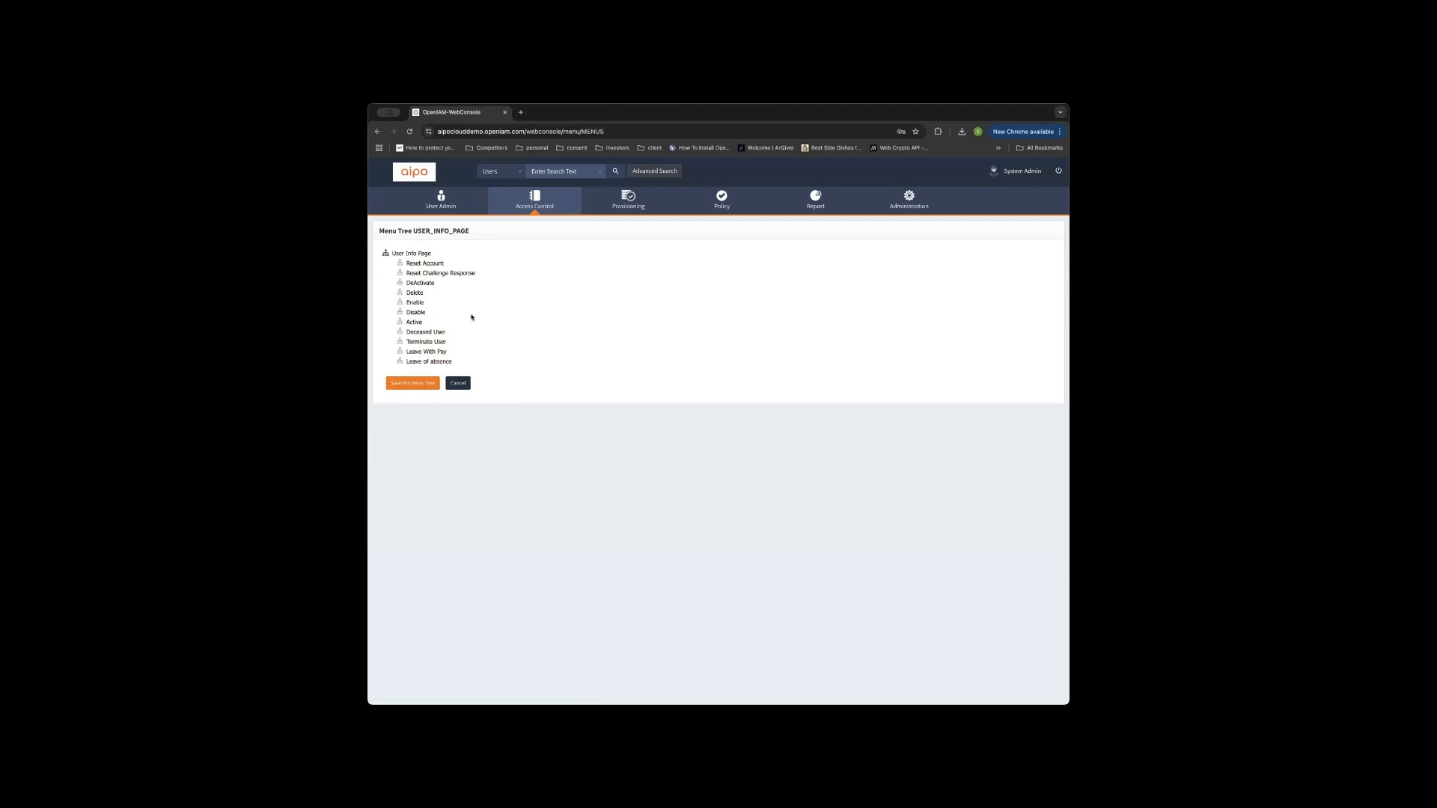
click(429, 263)
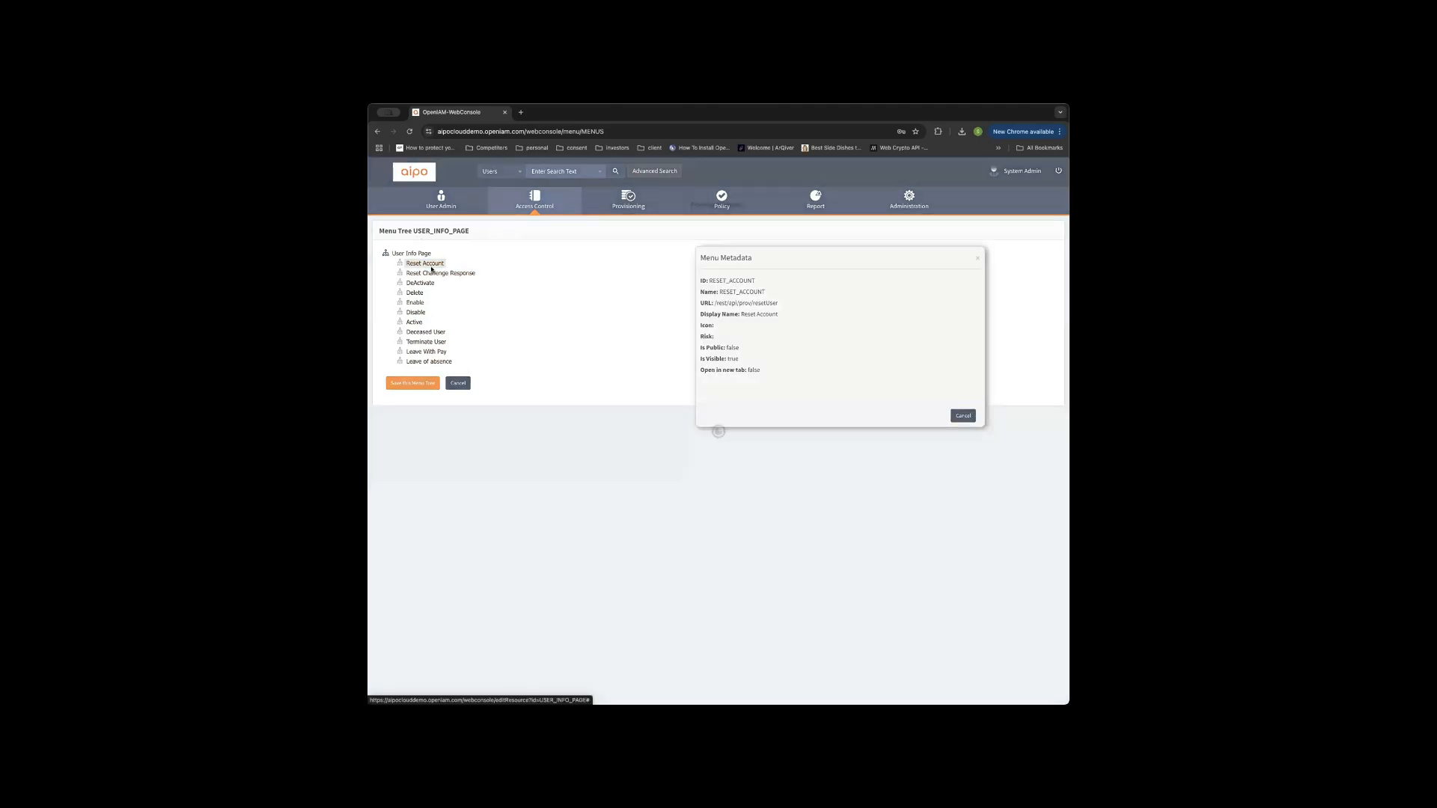
mouse_move(534, 201)
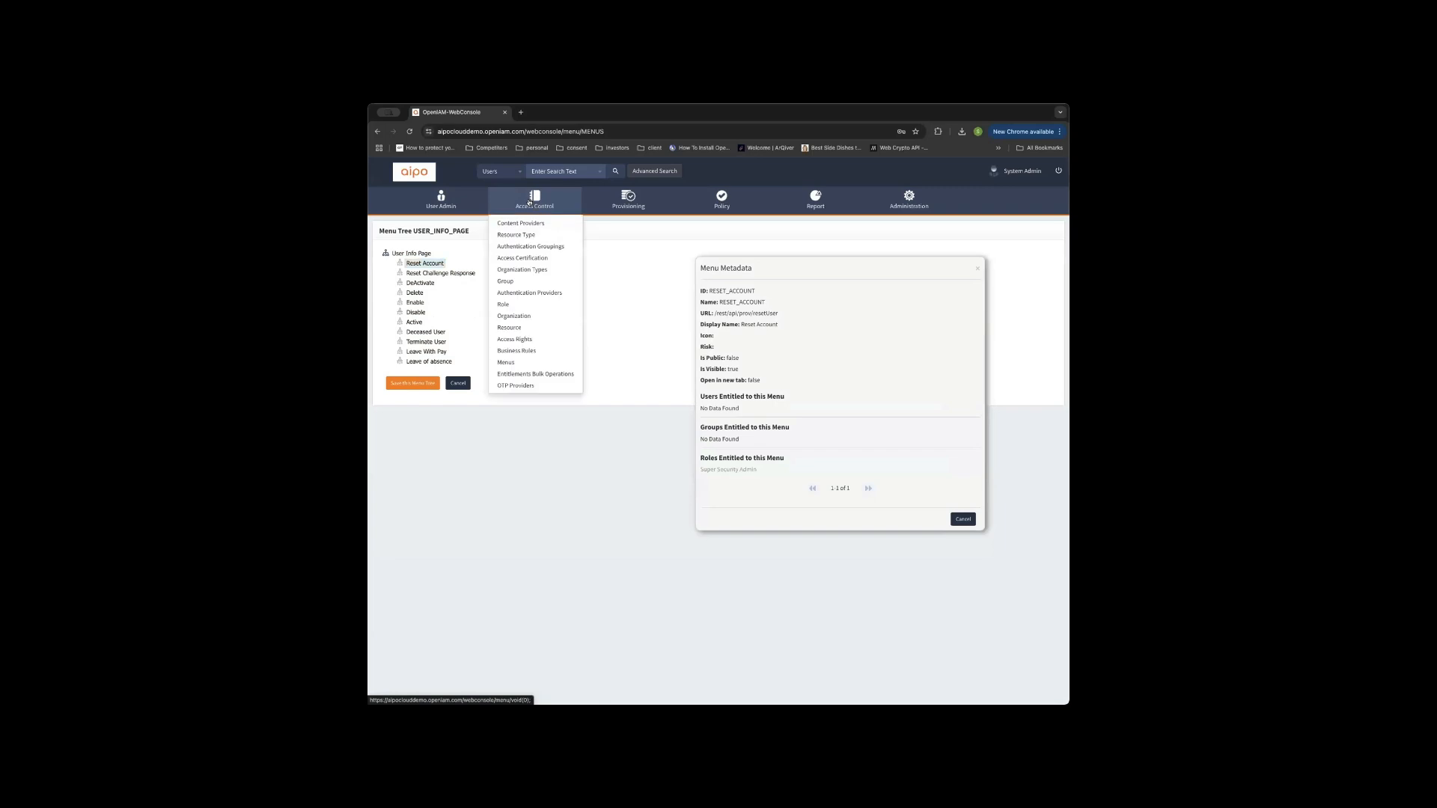
click(508, 329)
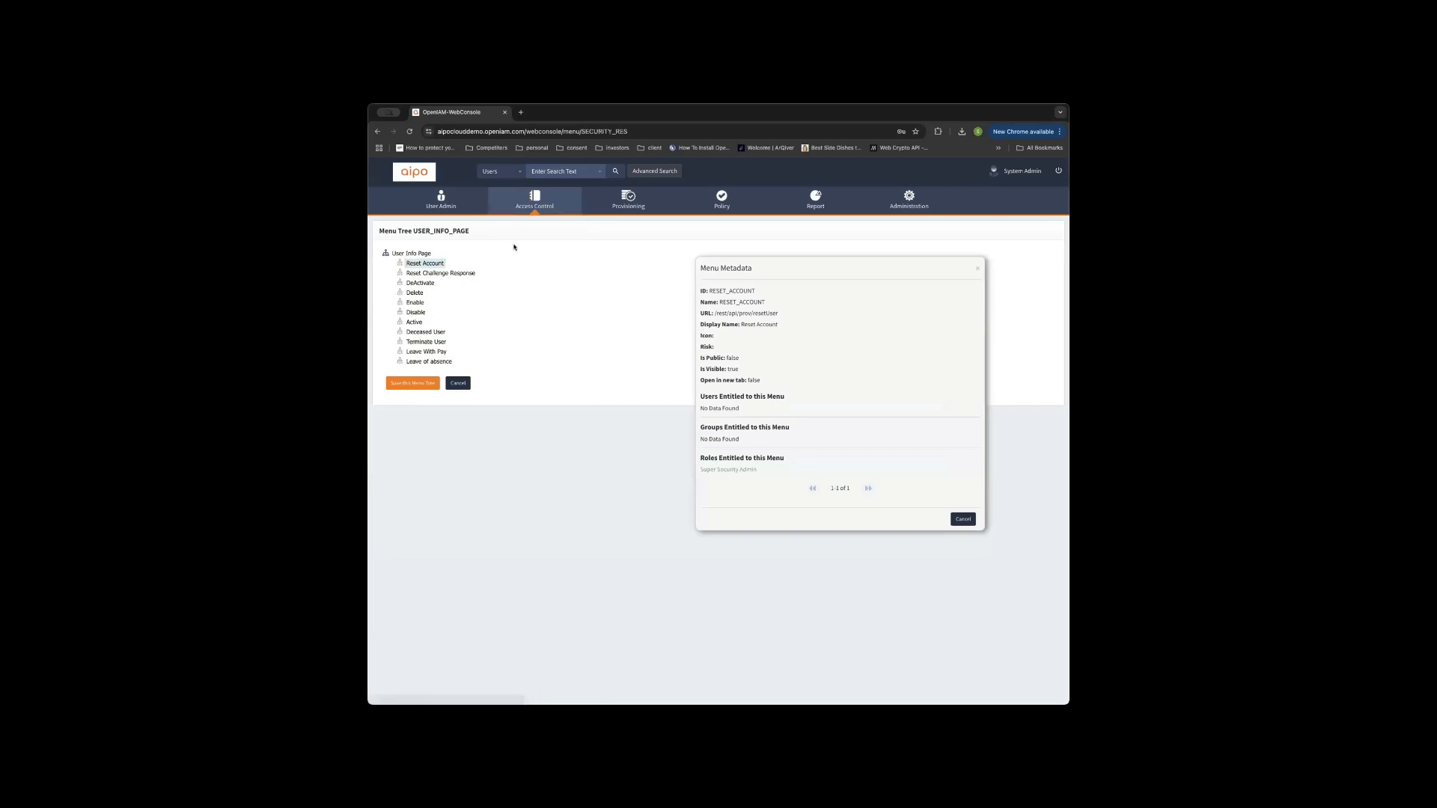
mouse_move(511, 270)
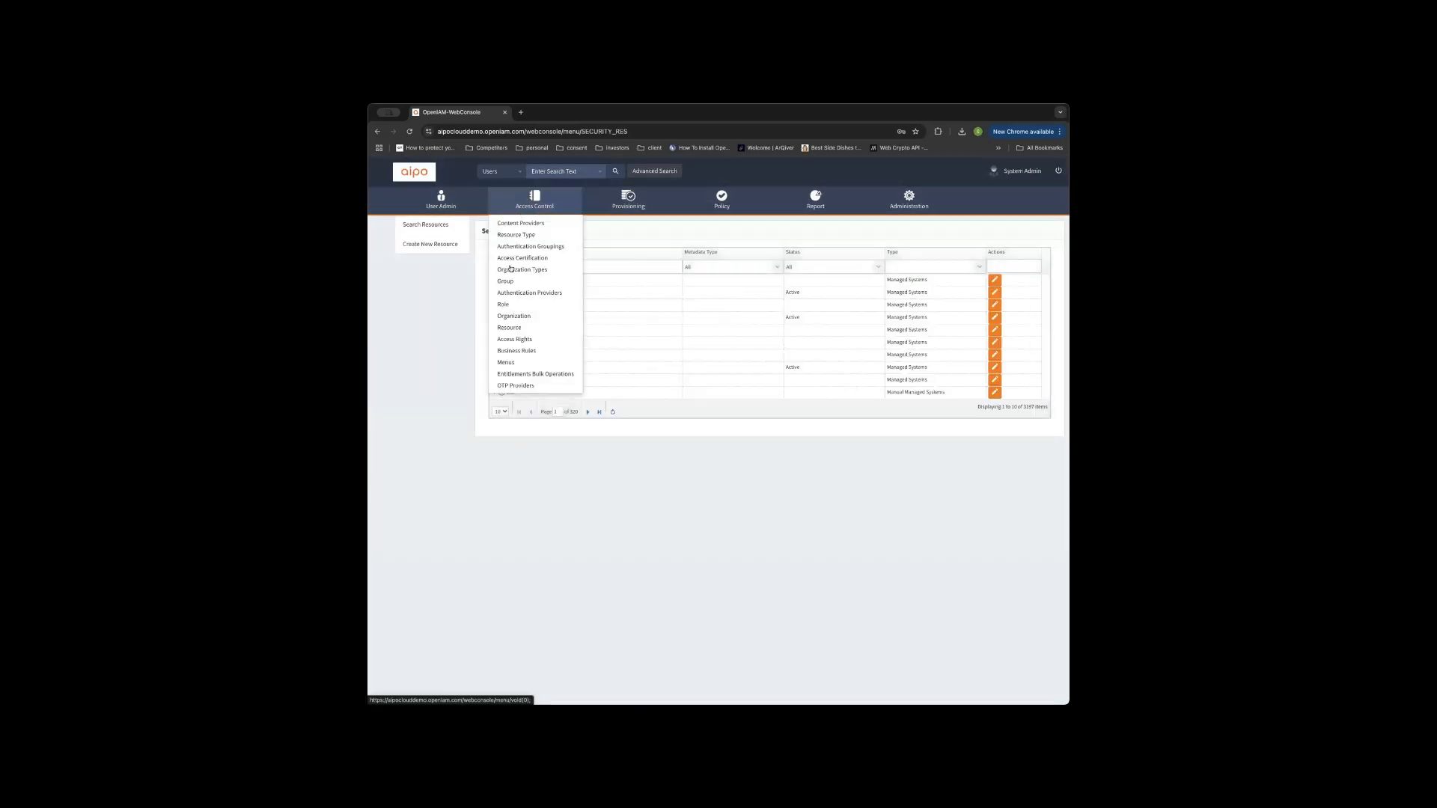
click(517, 362)
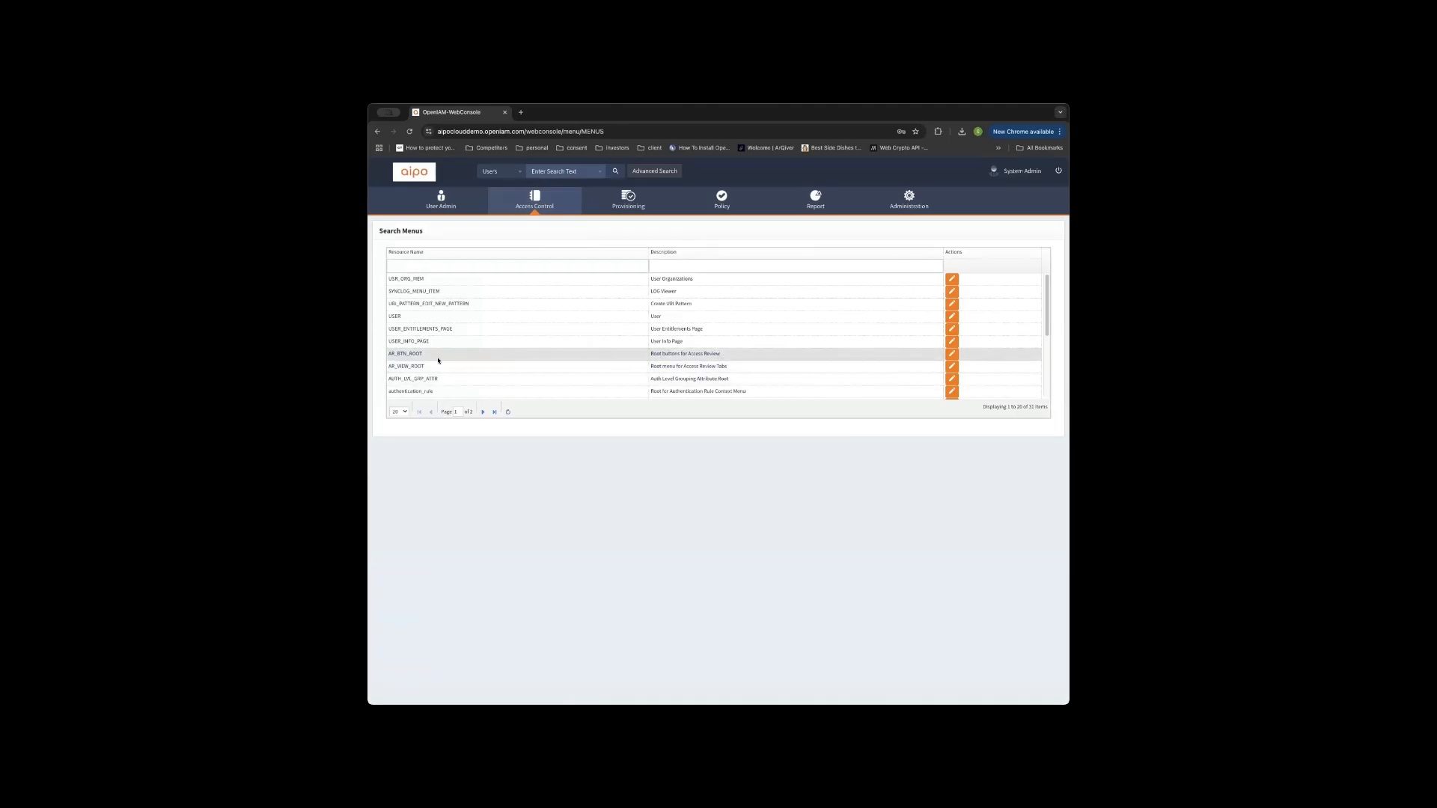
Open the AR_BTN_ROOT menu tree, showing its Add/Delete Resource, Role and Group buttons.
click(951, 353)
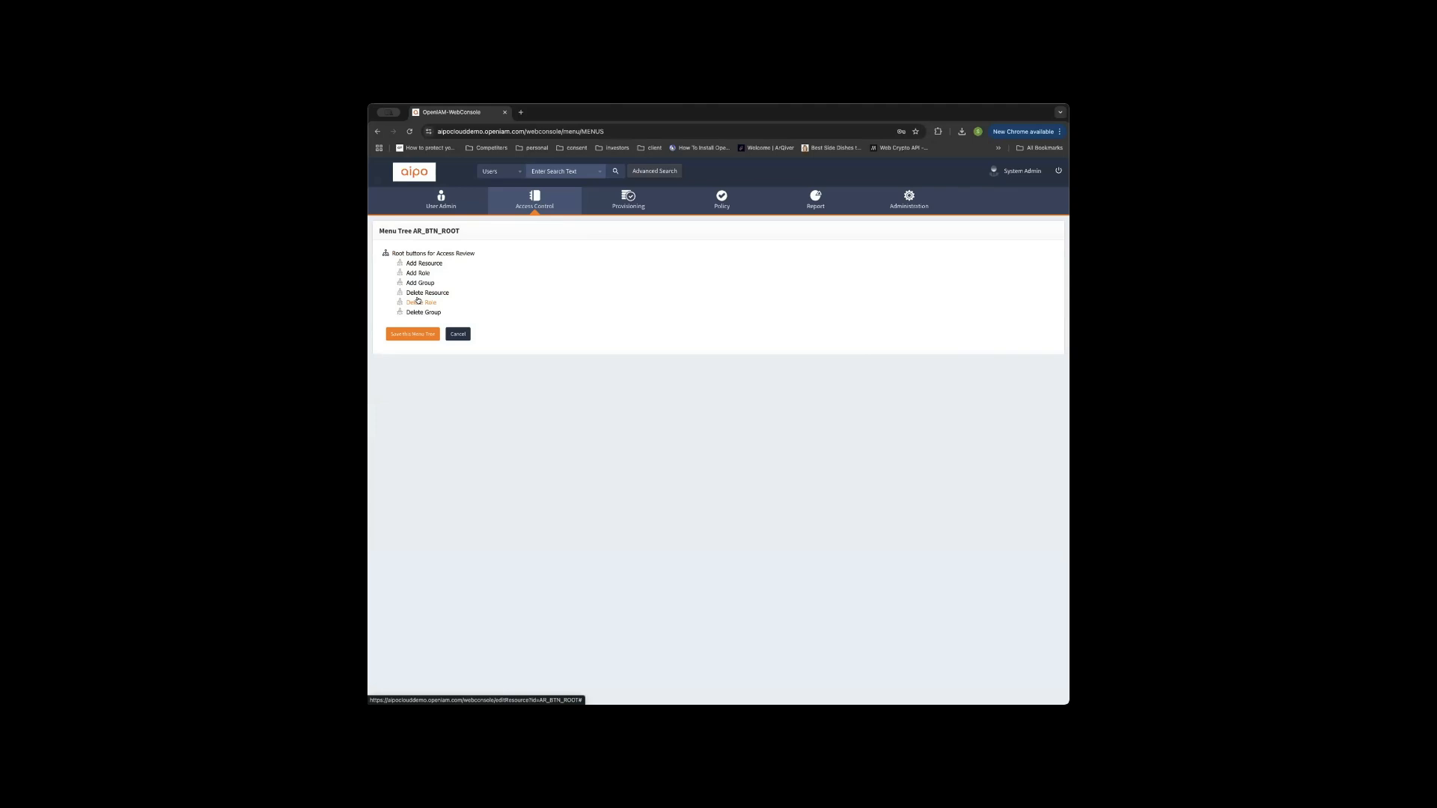
click(538, 198)
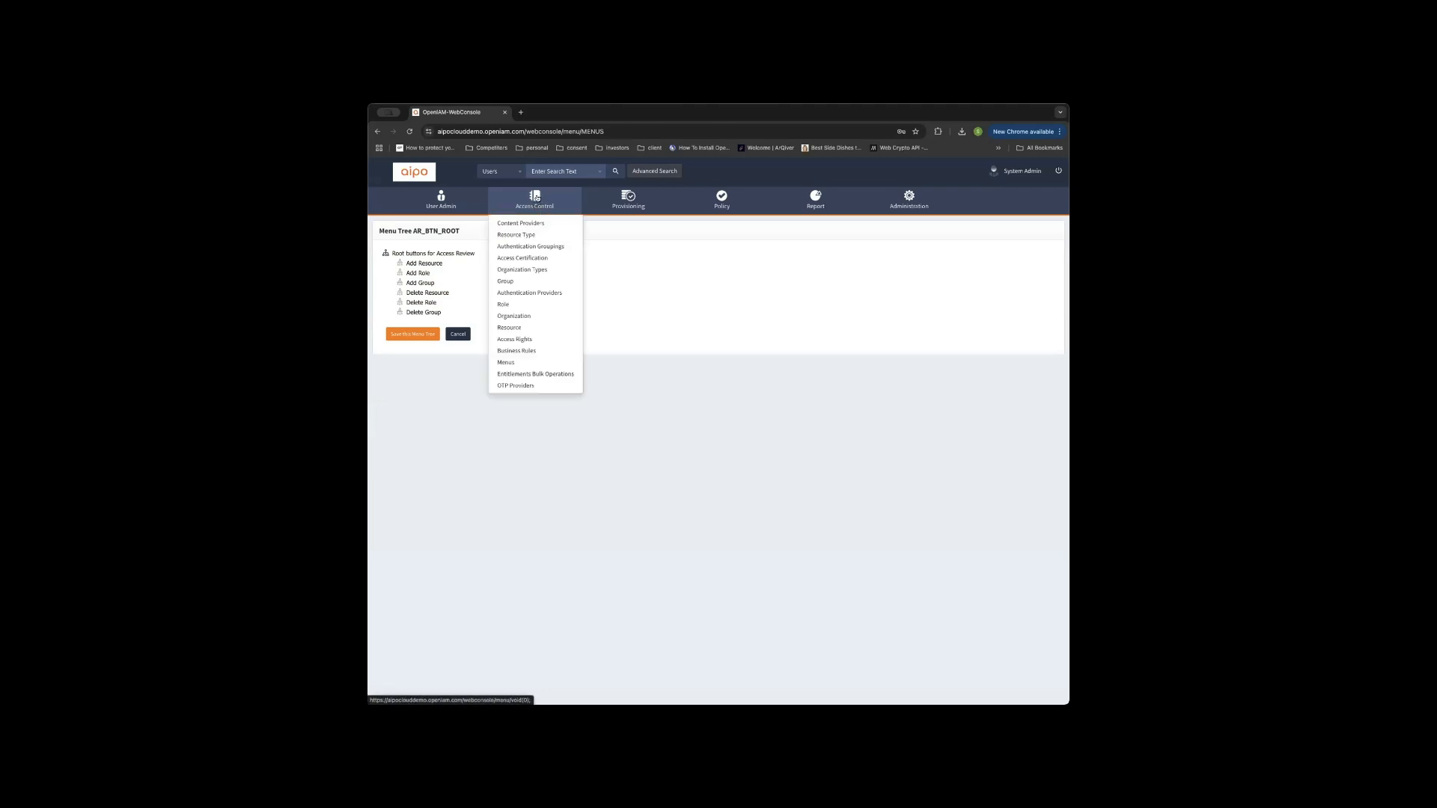
Filter roles by 'help' and open the Help Desk role for editing.
click(506, 303)
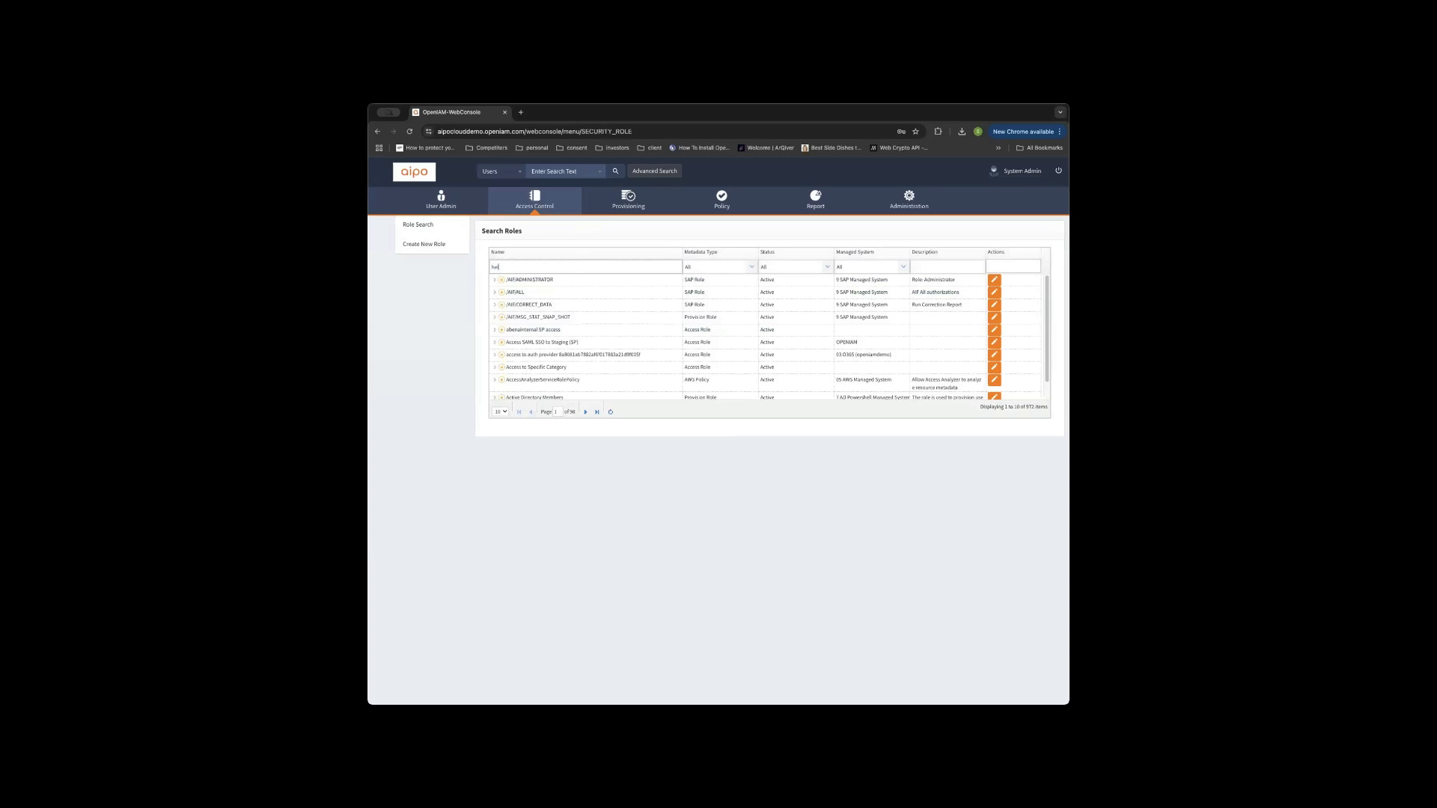
key(Return)
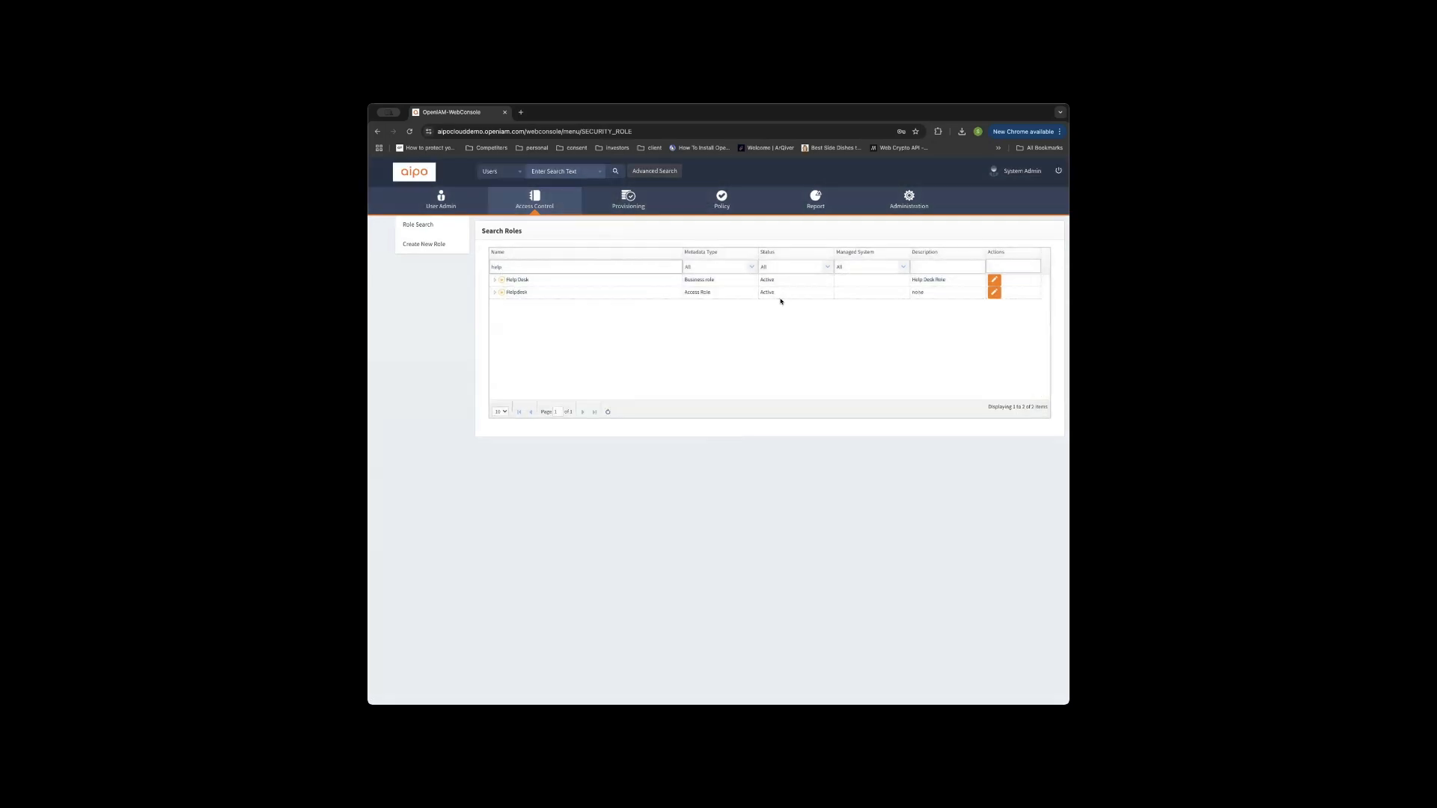
click(994, 280)
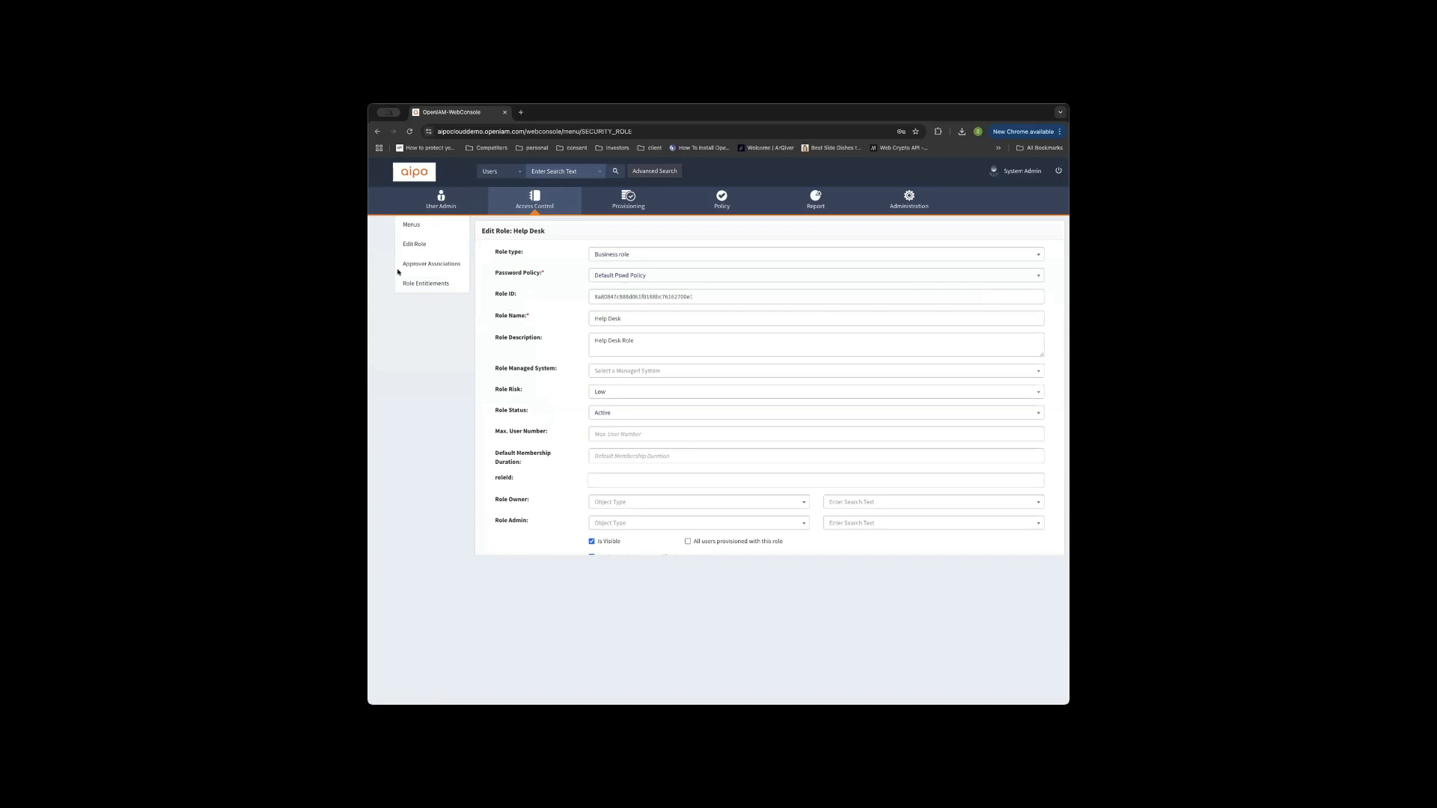
Show the Help Desk role's menu entitlements for the SELFSERVICE menu tree.
click(409, 226)
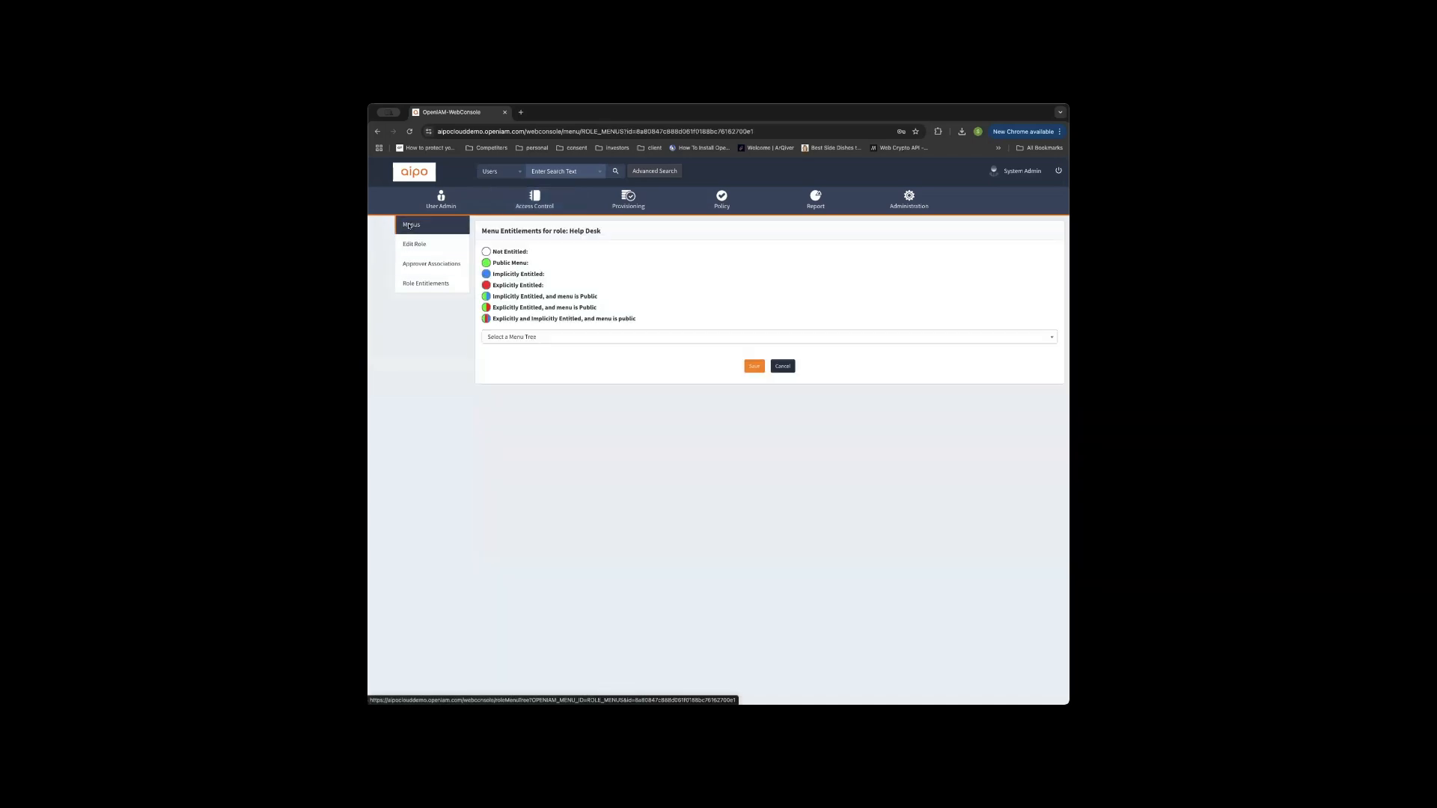
click(562, 335)
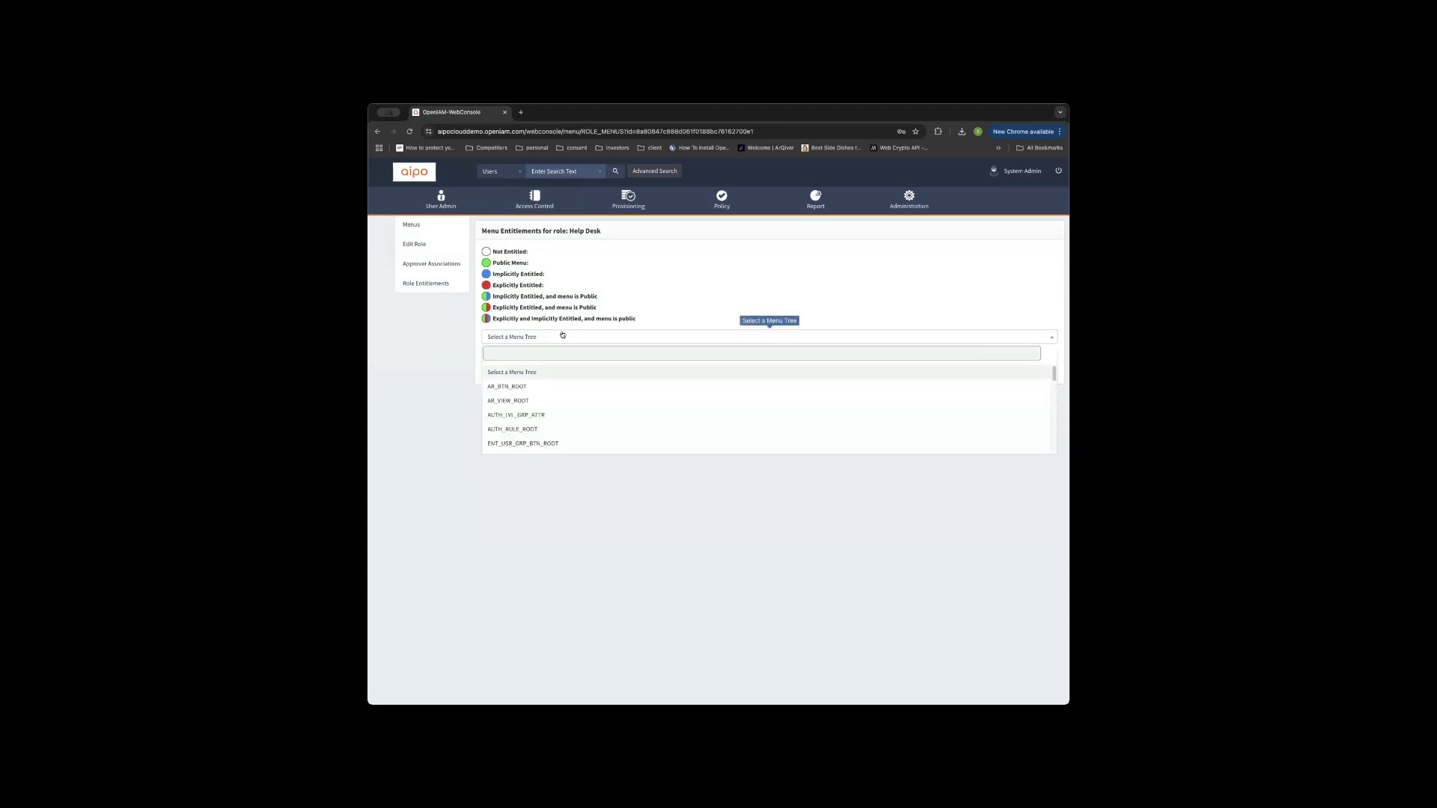
text(sel)
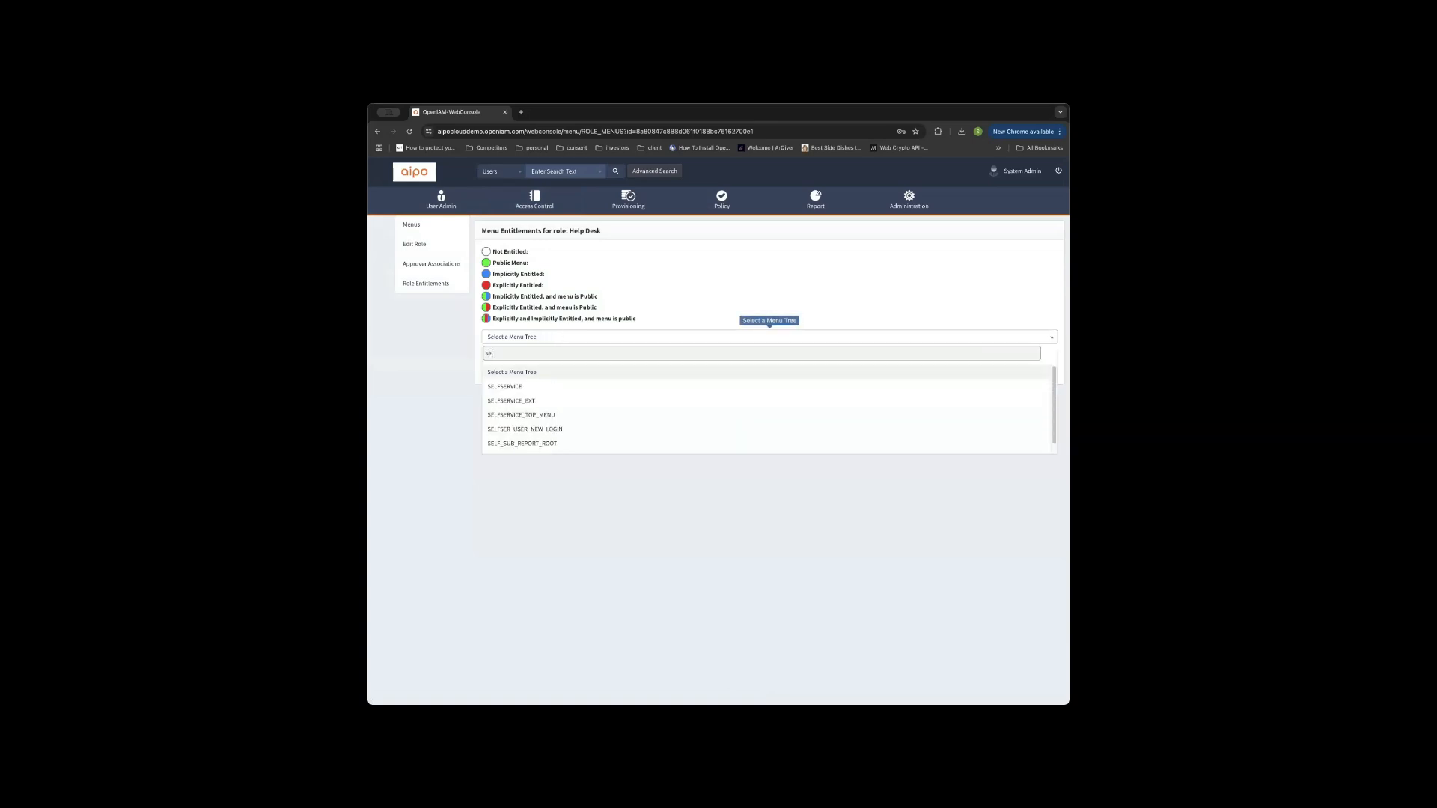
click(512, 386)
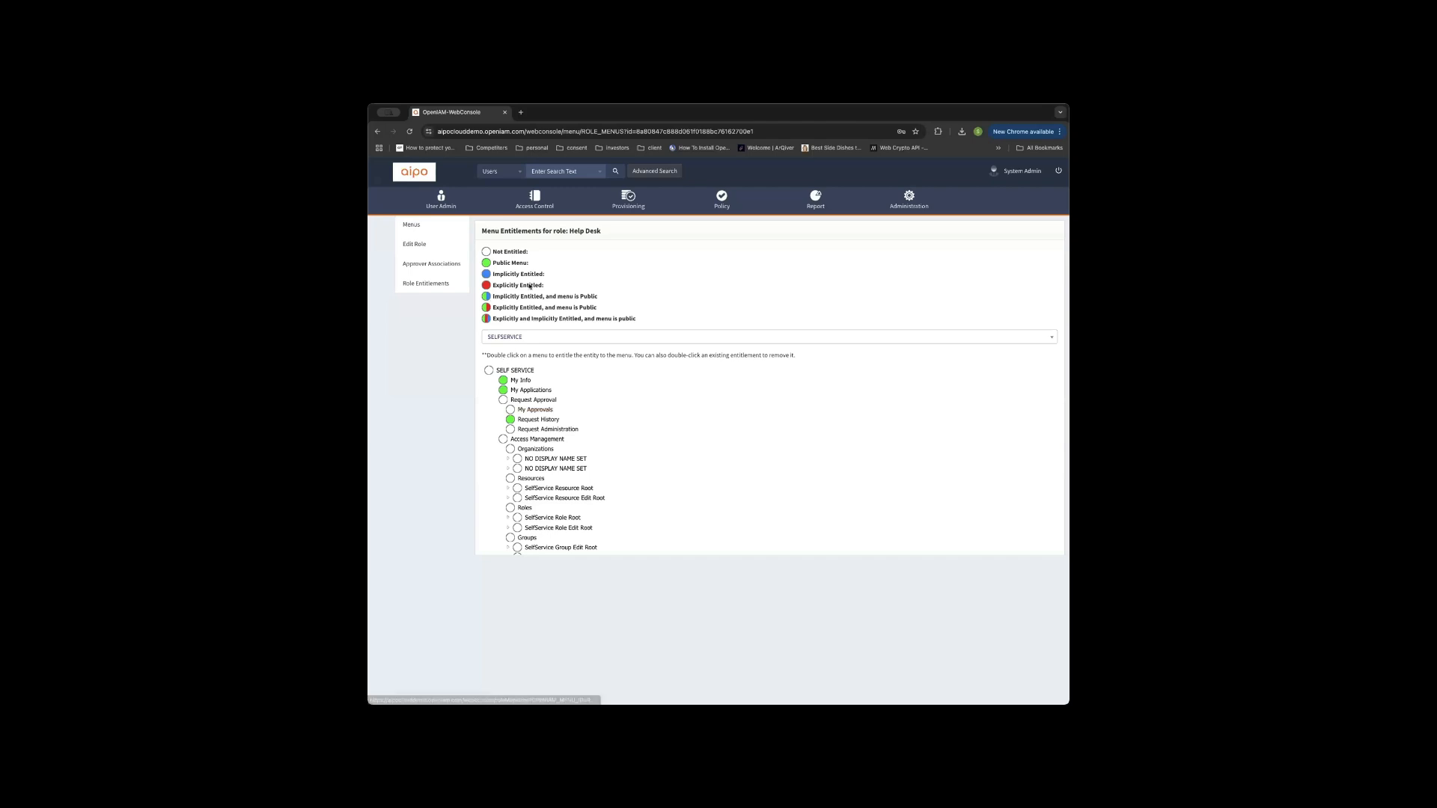
Mark My Approvals as explicitly entitled for the Help Desk role.
drag(544, 285, 496, 286)
click(553, 421)
double_click(535, 409)
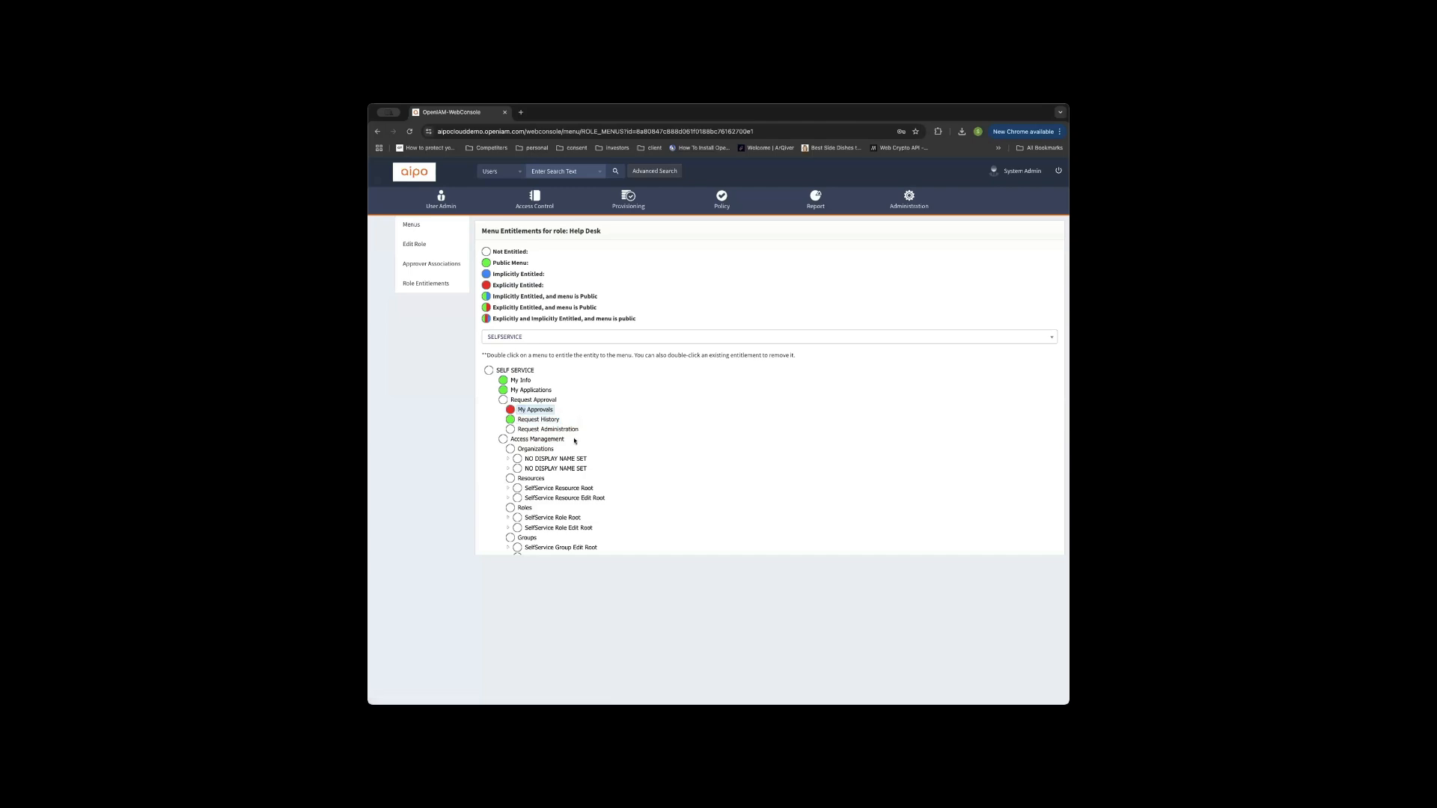
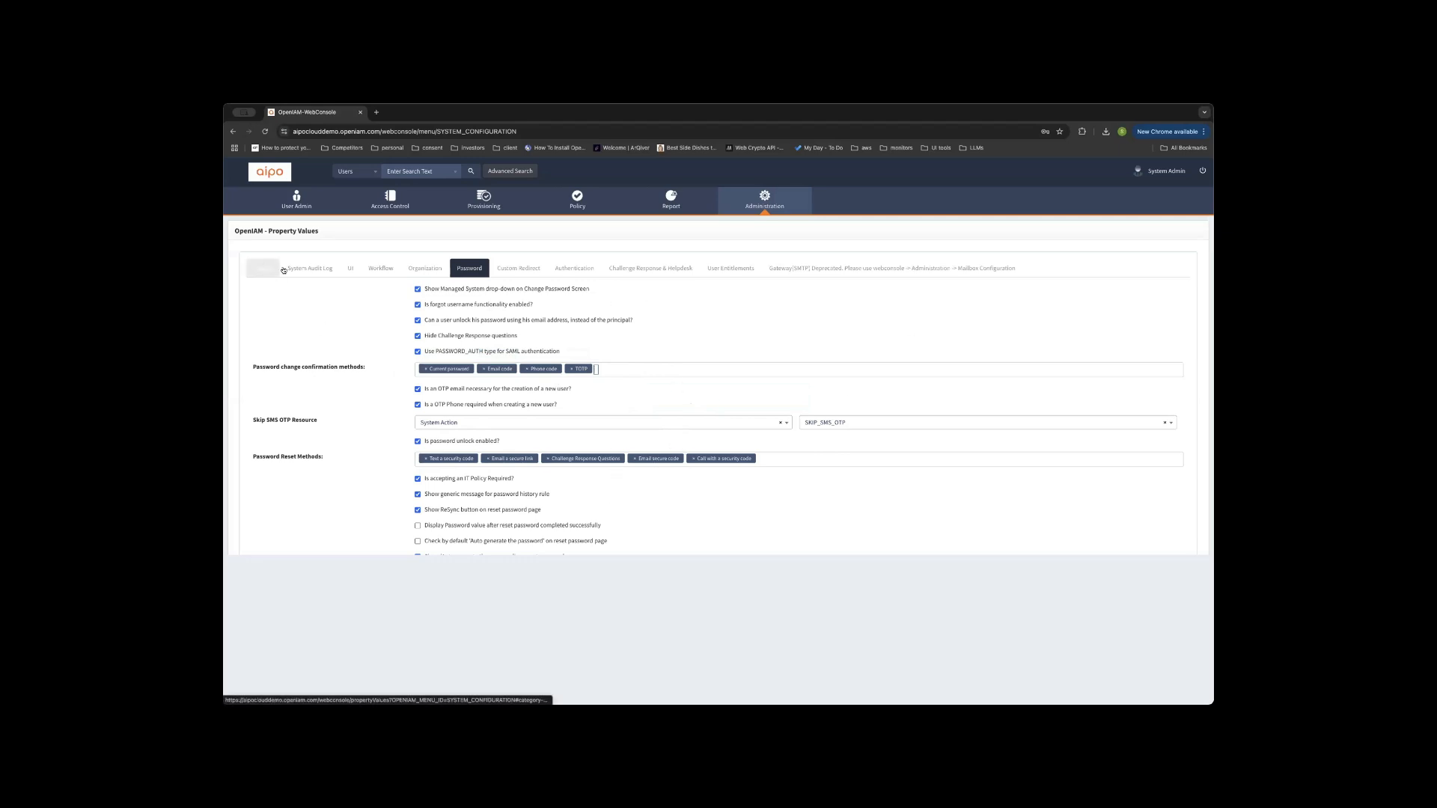
Glance at Organization settings, then return to Password to confirm TOTP is a change confirmation method.
click(415, 269)
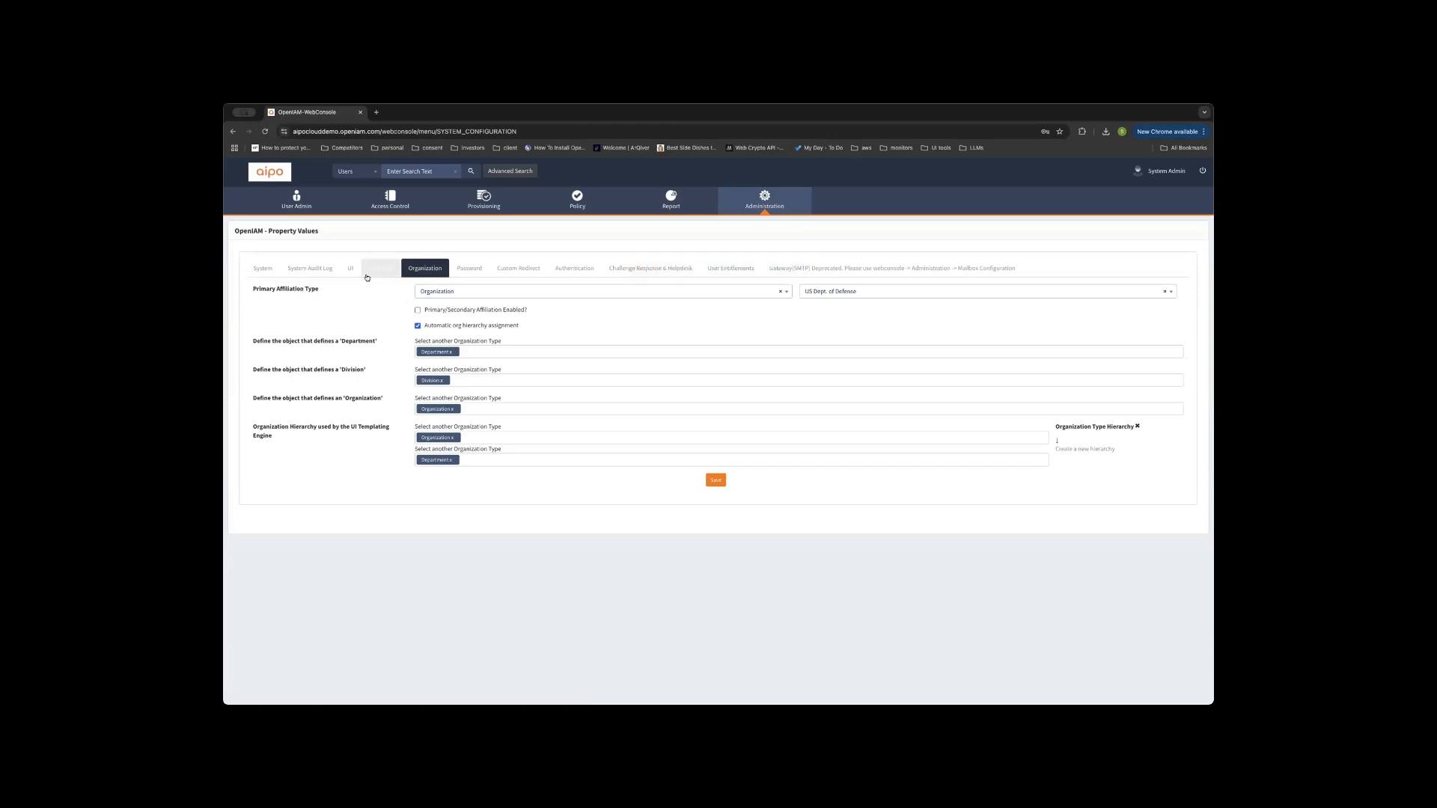
click(469, 267)
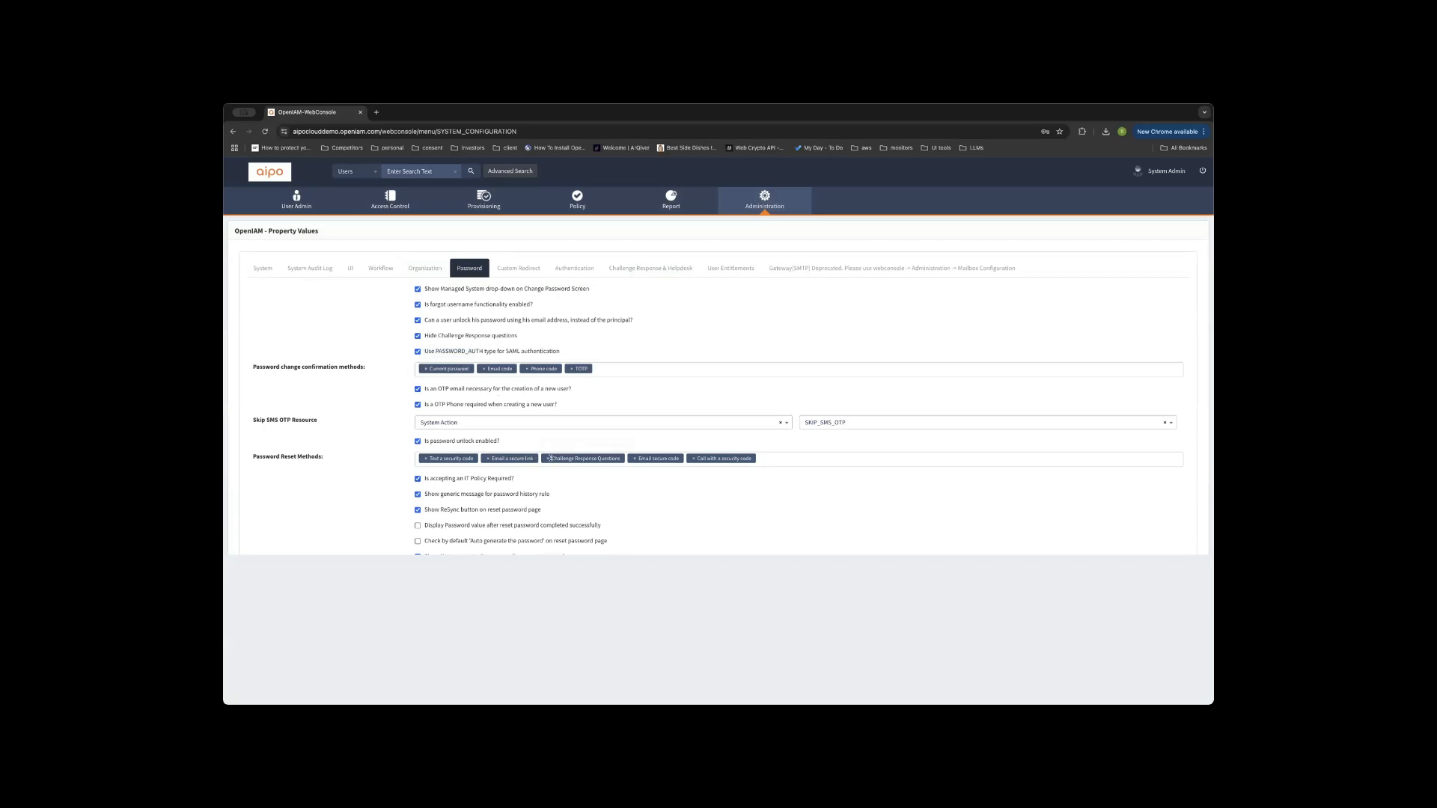
click(621, 458)
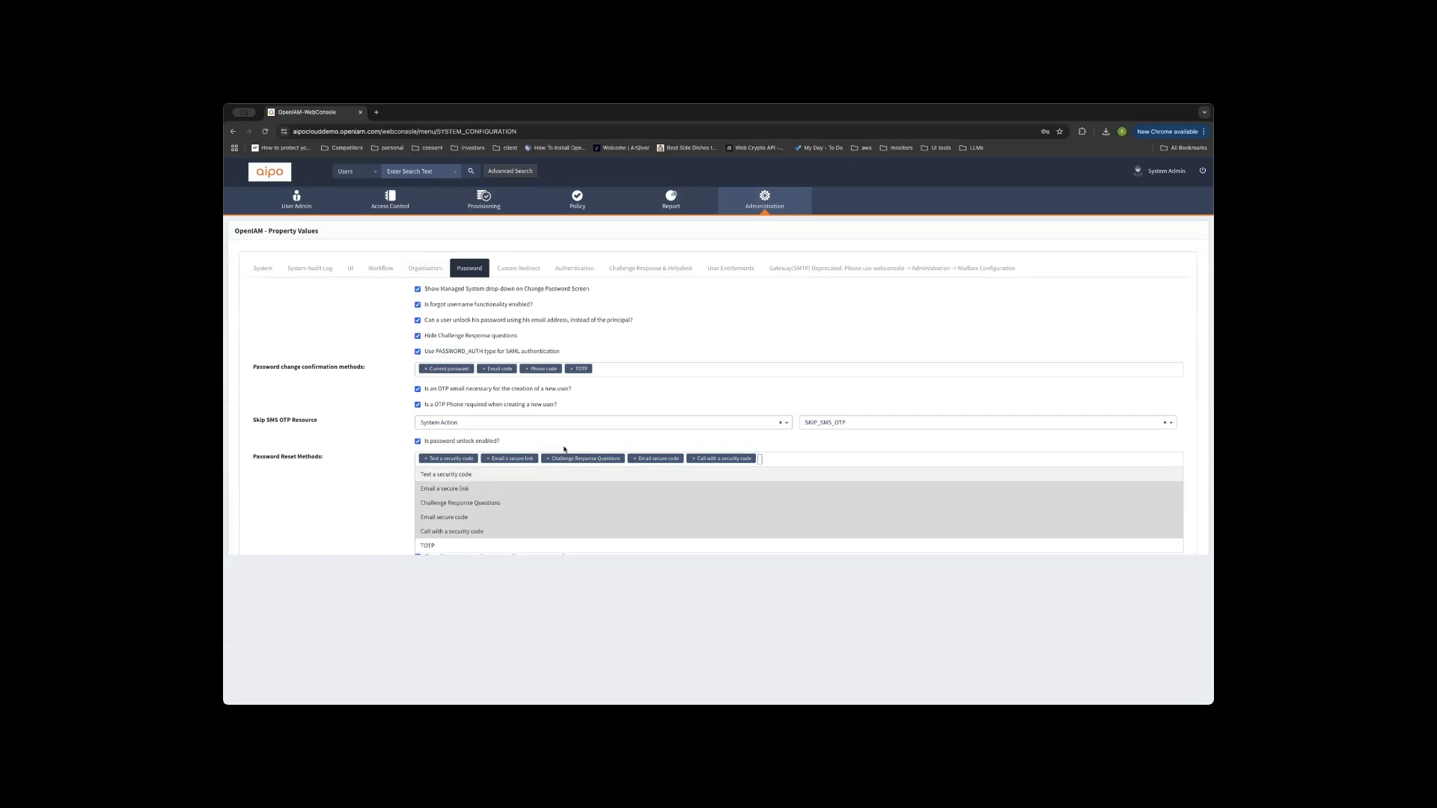
click(633, 369)
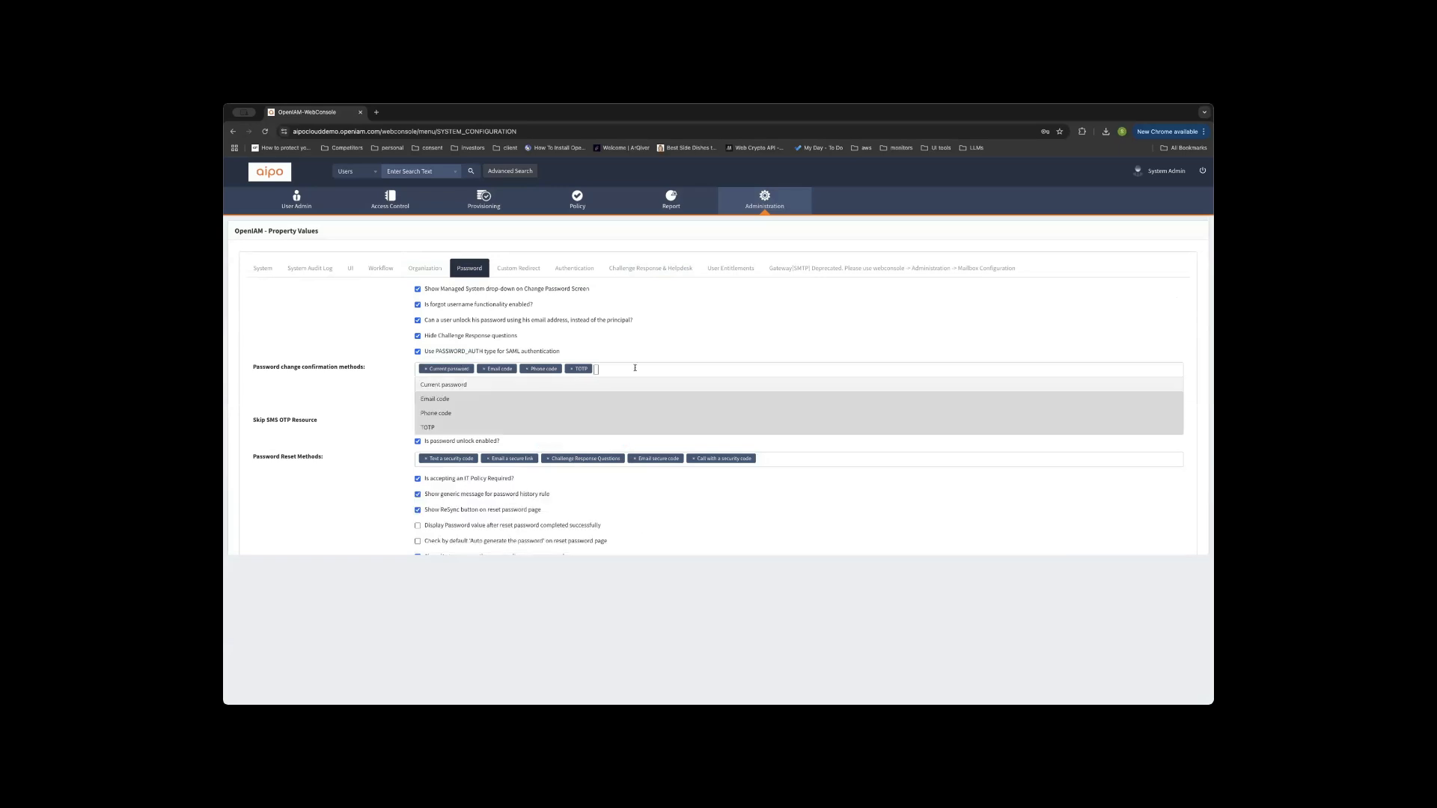
text(c)
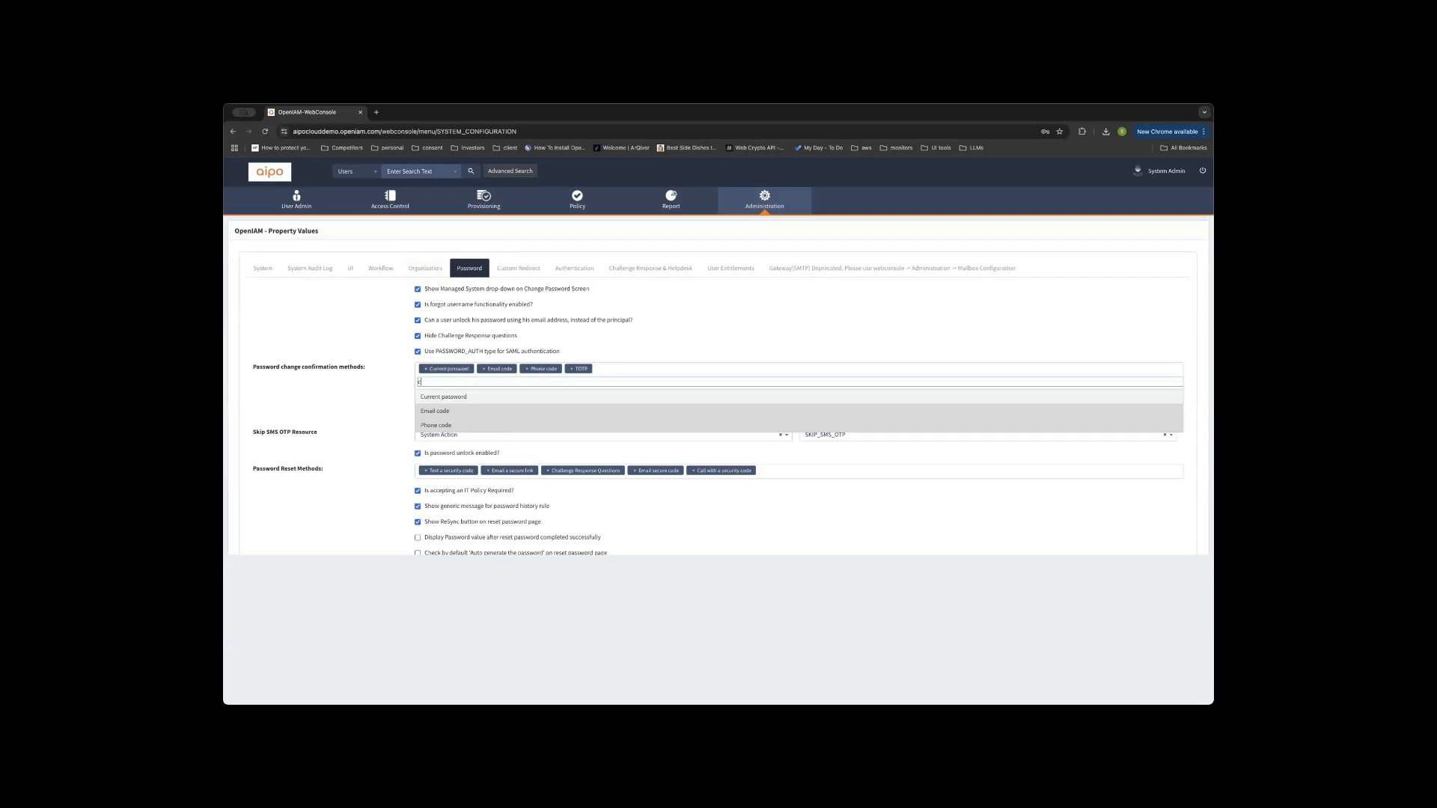
key(BackSpace)
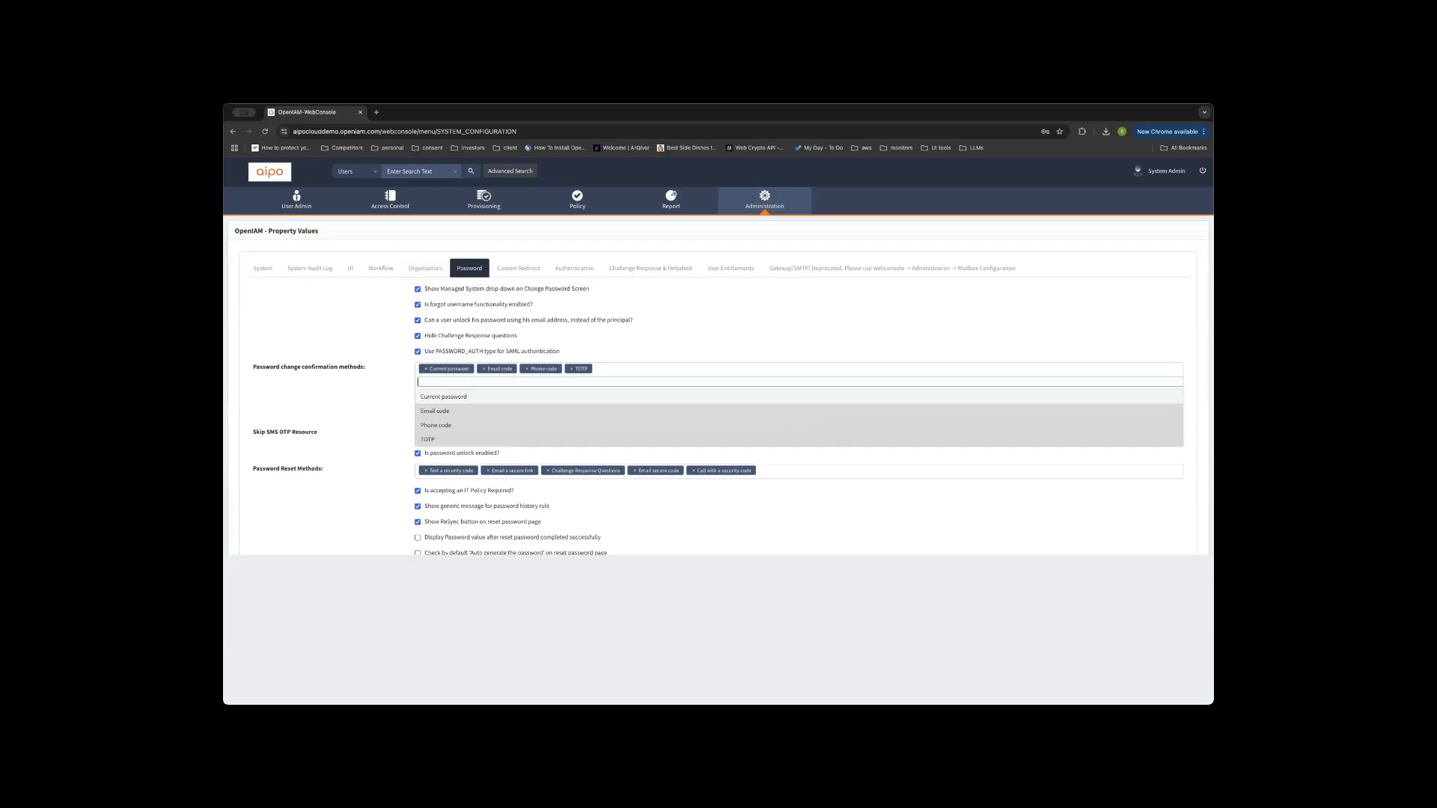
click(362, 492)
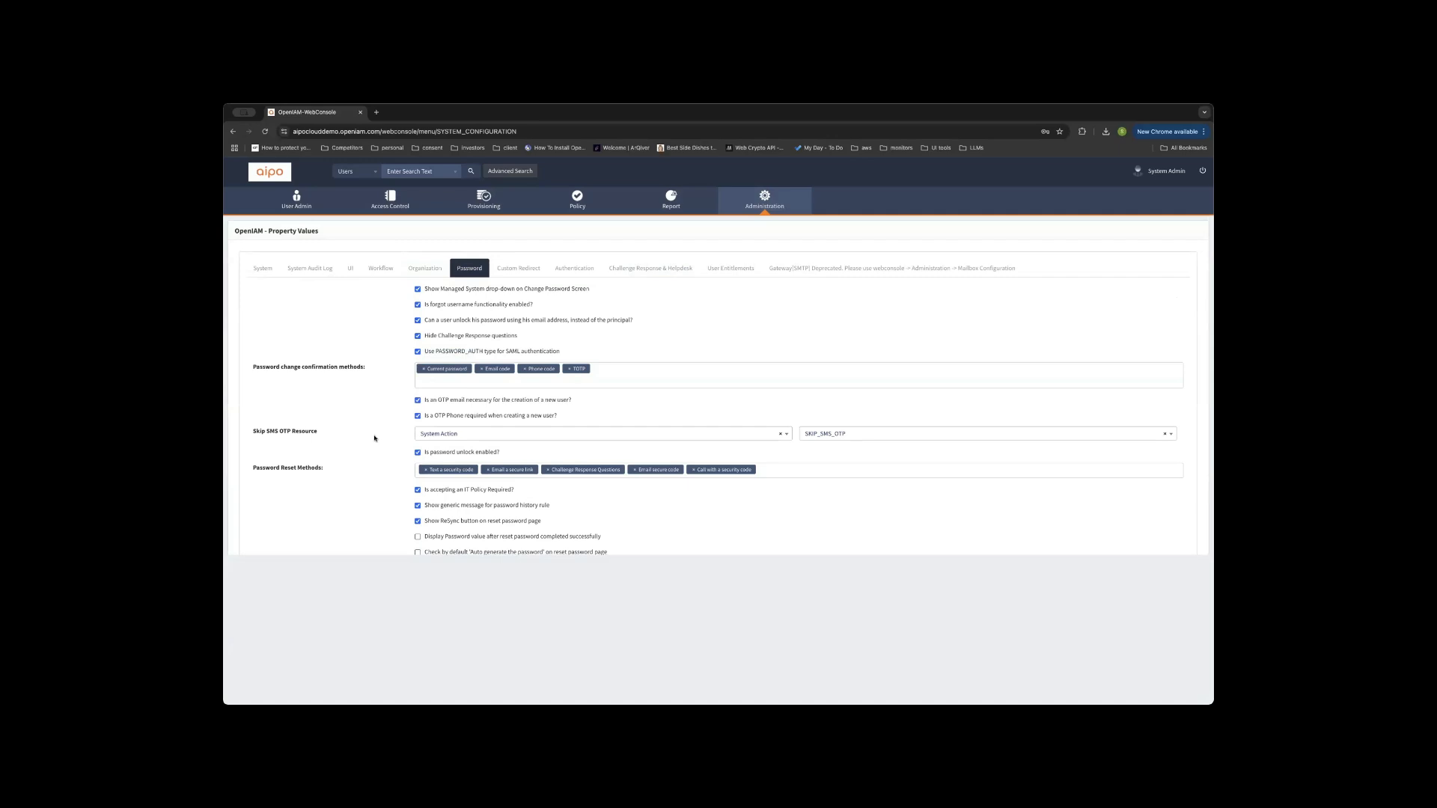
mouse_move(374, 438)
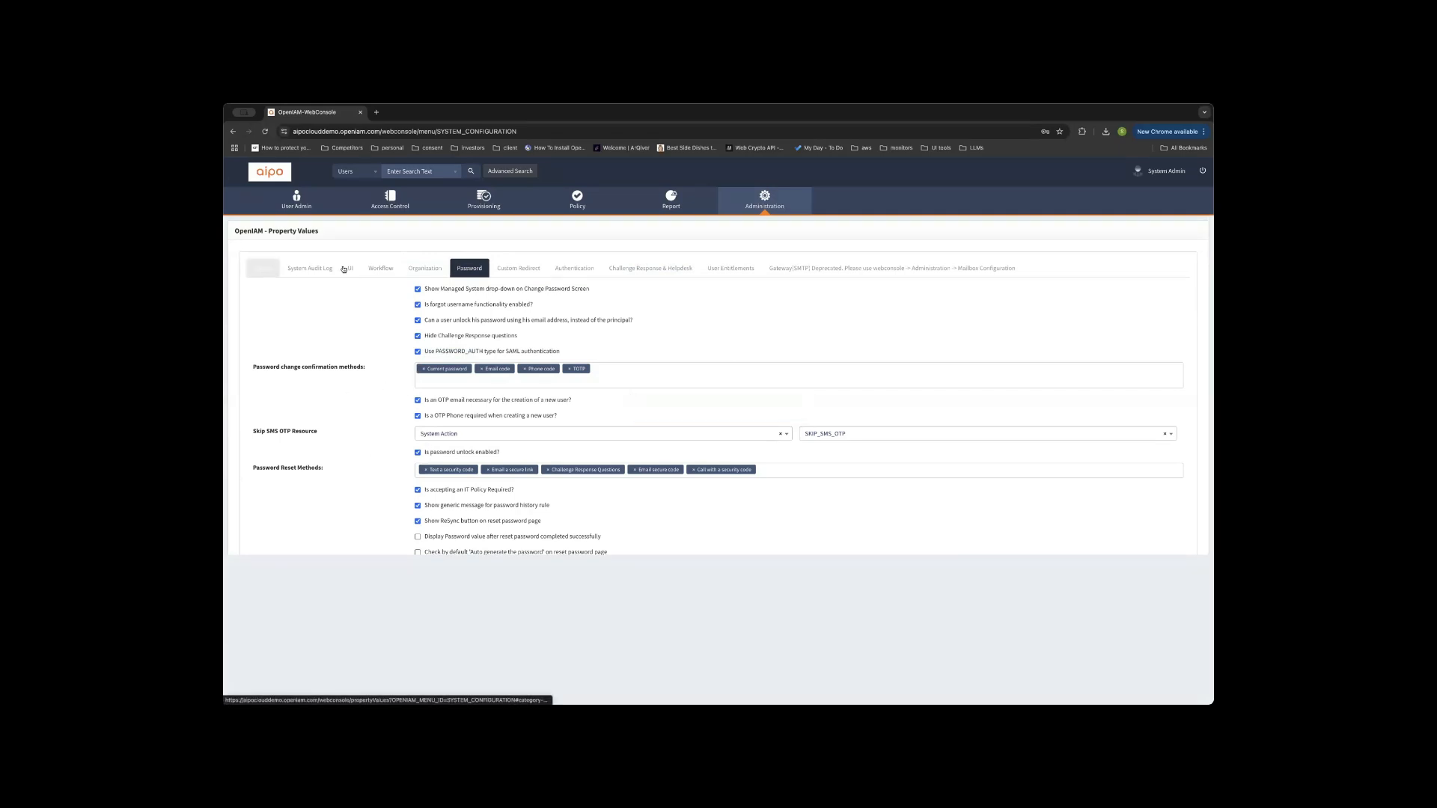
Move through Organization to the System property settings and select the console URL.
click(415, 268)
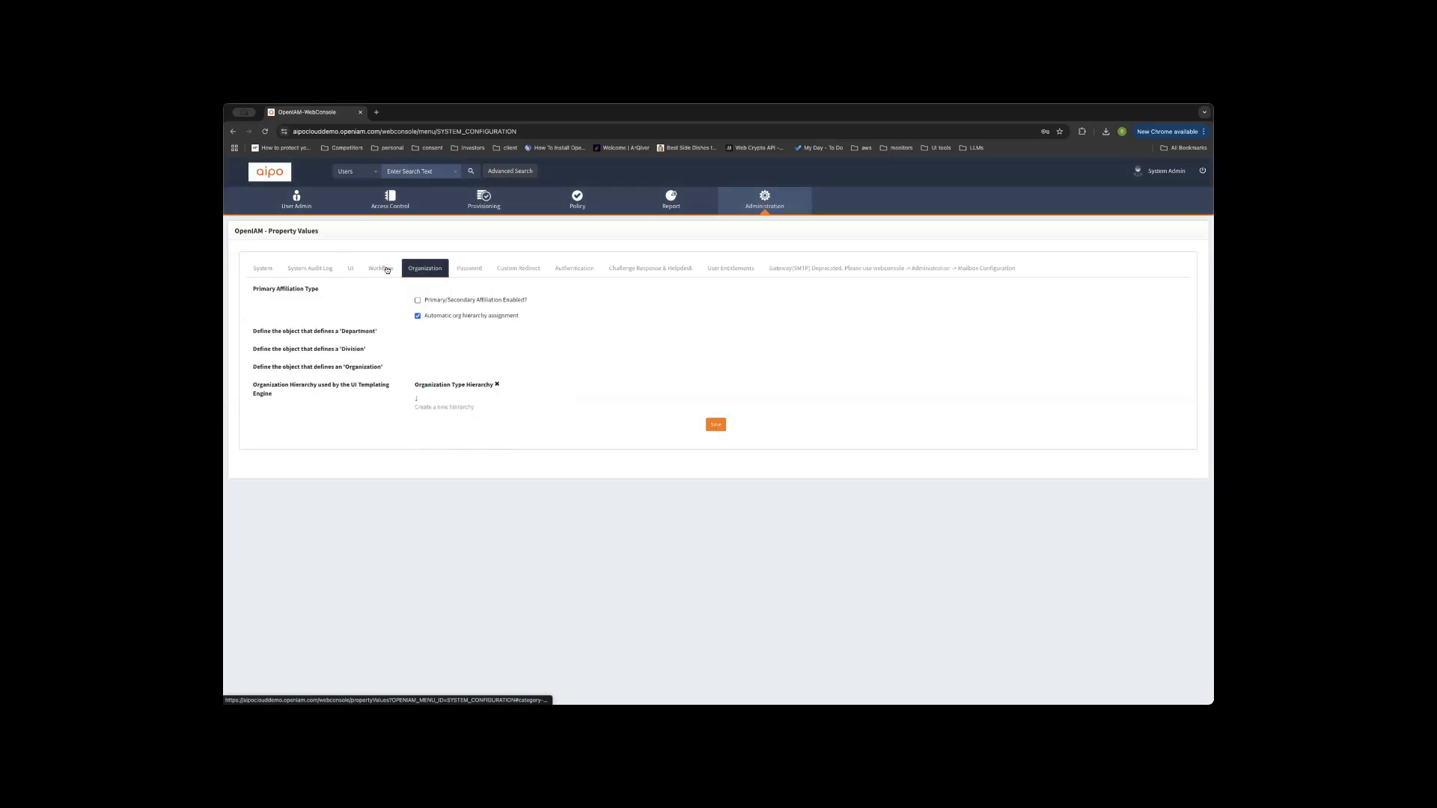
click(258, 269)
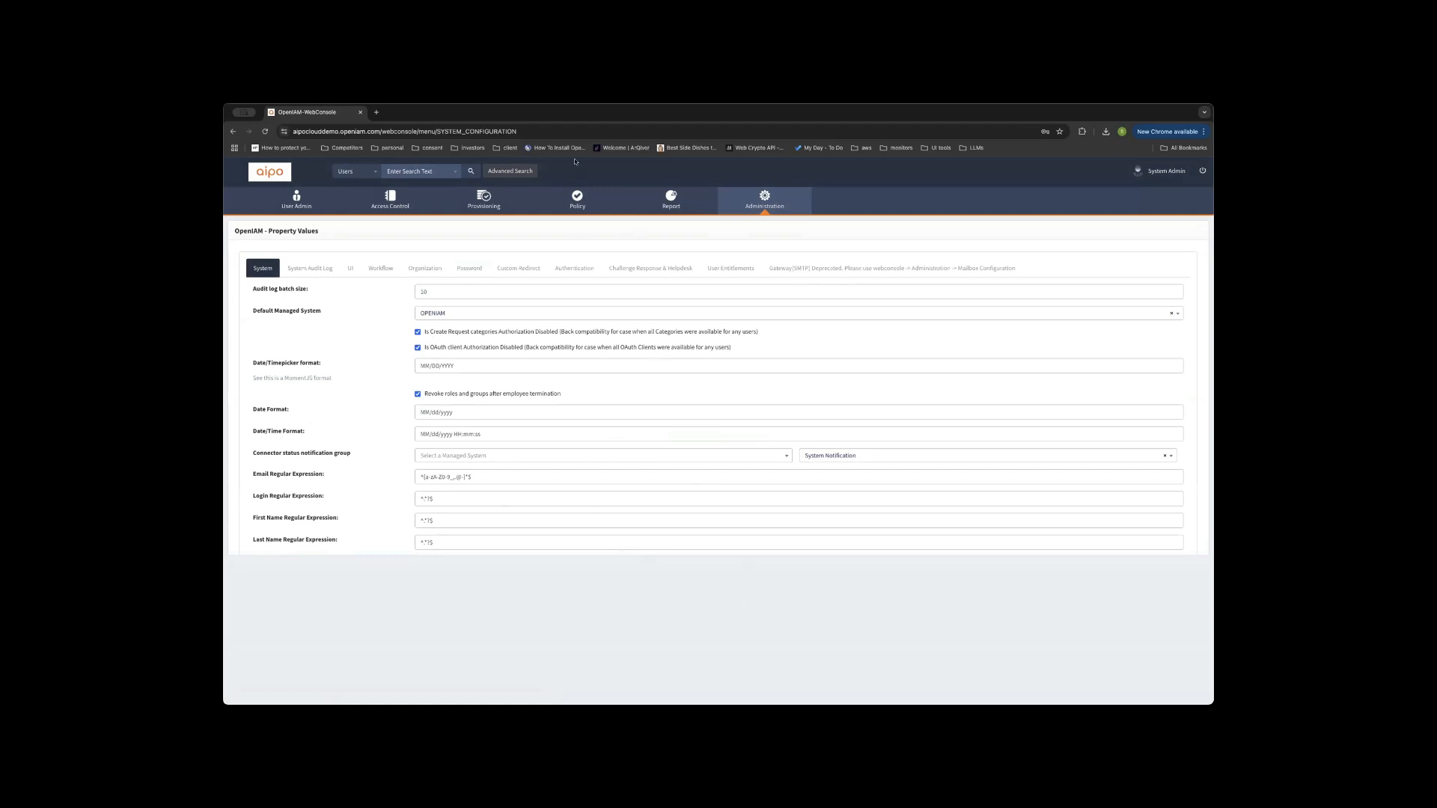
click(414, 131)
key(ctrl+c)
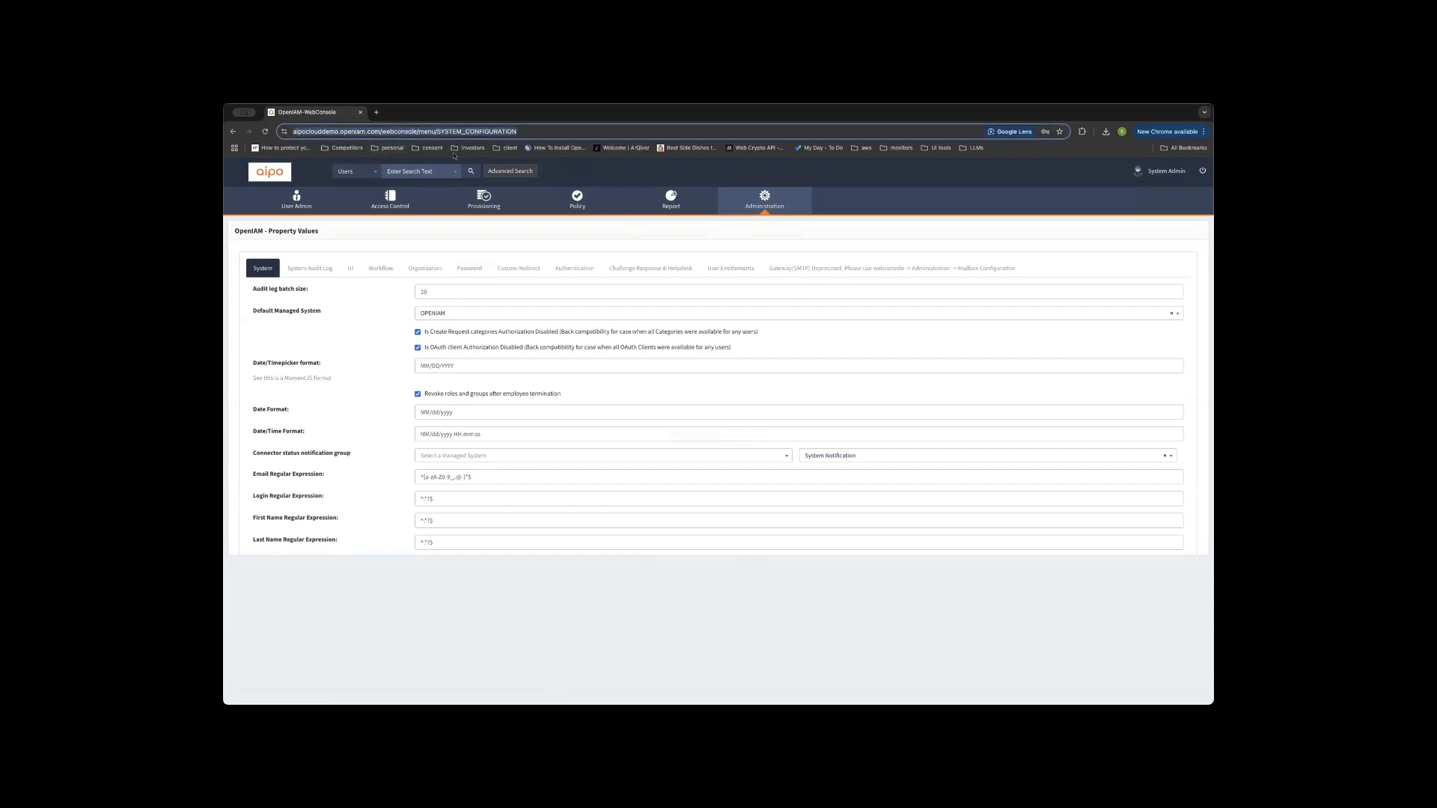
Load the OpenIAM selfservice/ site in a new tab from the trimmed console address.
click(377, 112)
key(ctrl+v)
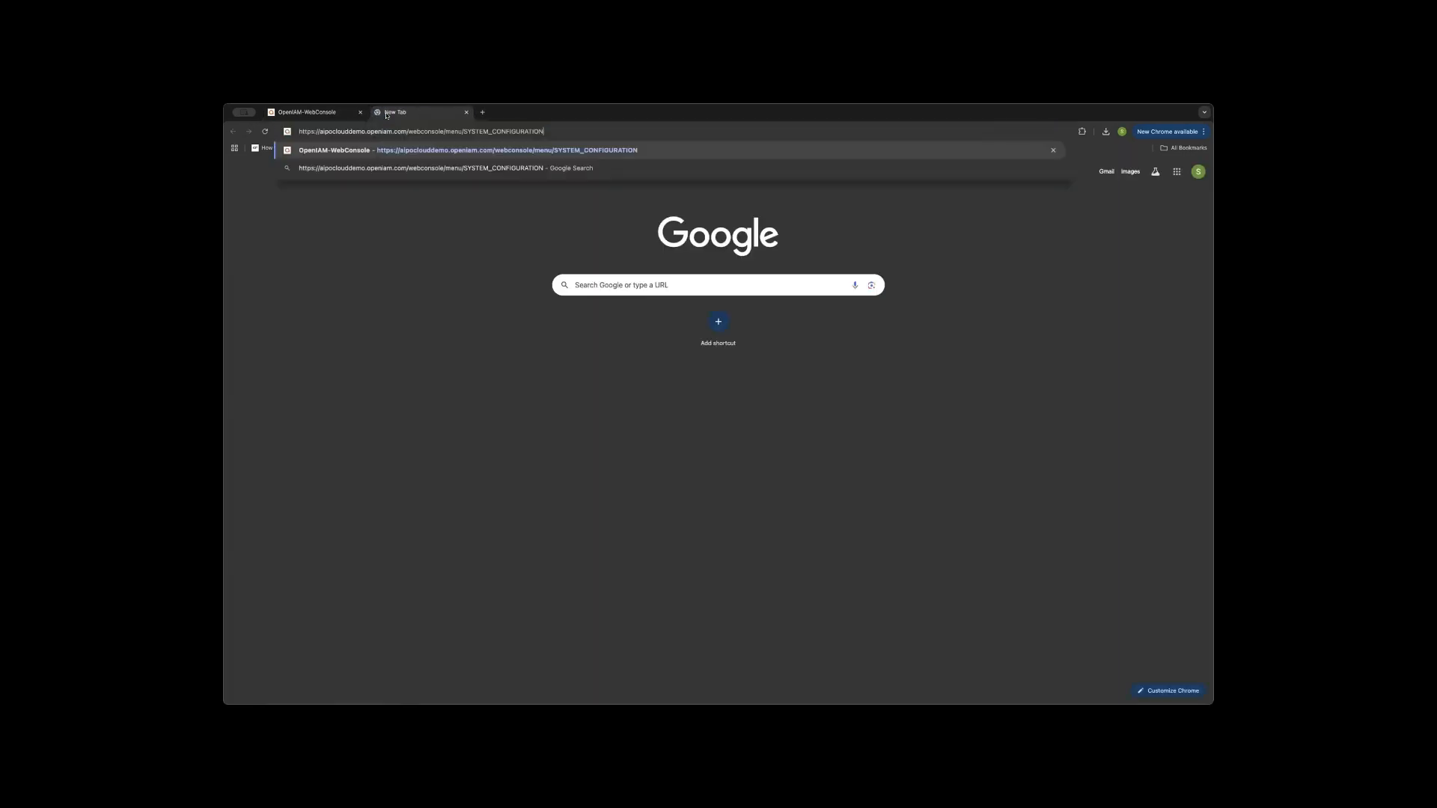
key(BackSpace)
key(BackSpace)
key(BackSpace)
key(BackSpace)
key(BackSpace)
key(BackSpace)
key(BackSpace)
key(BackSpace)
key(BackSpace)
key(BackSpace)
key(BackSpace)
key(BackSpace)
key(BackSpace)
key(BackSpace)
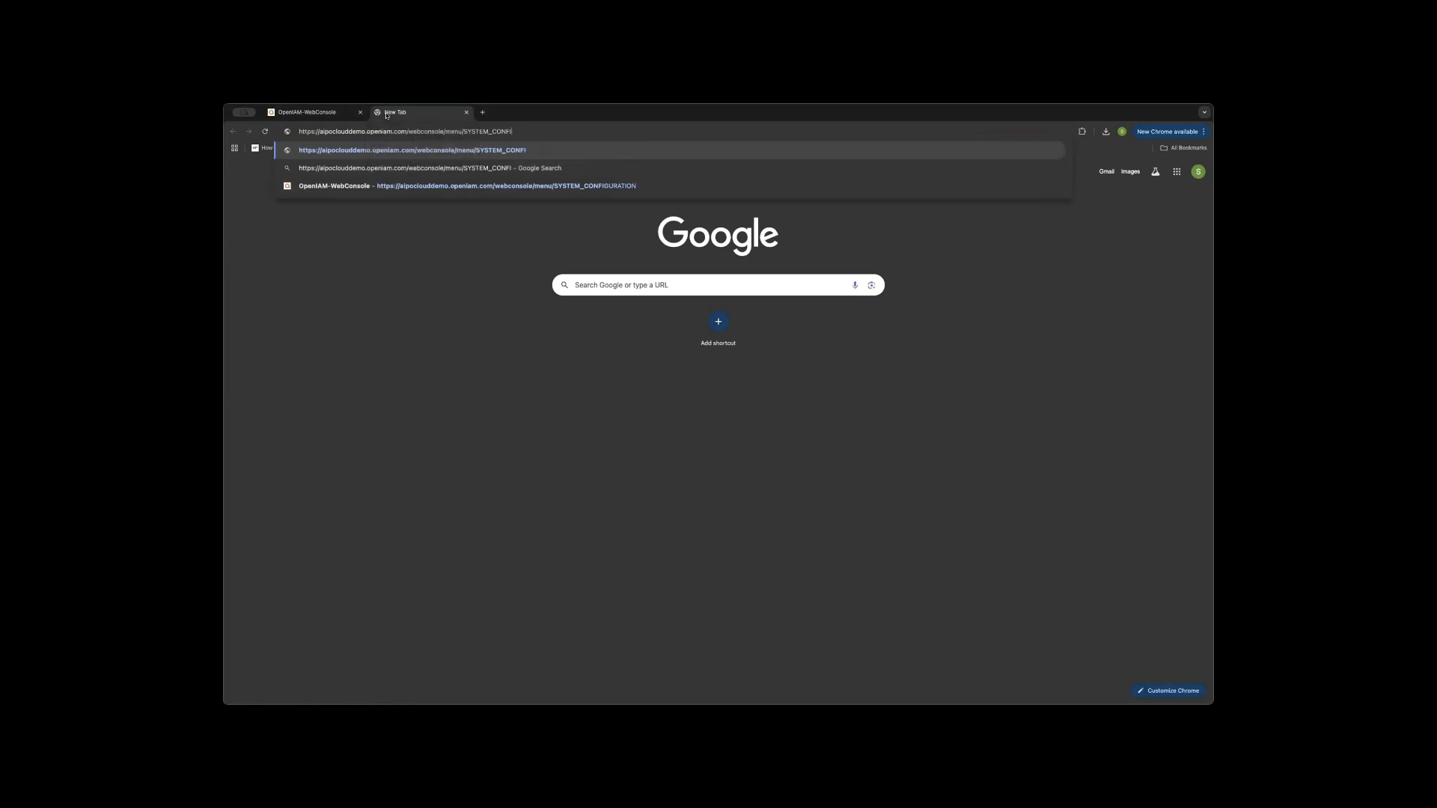
key(BackSpace)
key(BackSpace)
key(BackSpace)
key(BackSpace)
key(BackSpace)
key(BackSpace)
key(BackSpace)
key(BackSpace)
key(BackSpace)
key(BackSpace)
key(BackSpace)
key(BackSpace)
key(BackSpace)
key(BackSpace)
key(BackSpace)
key(BackSpace)
key(BackSpace)
key(BackSpace)
key(BackSpace)
key(BackSpace)
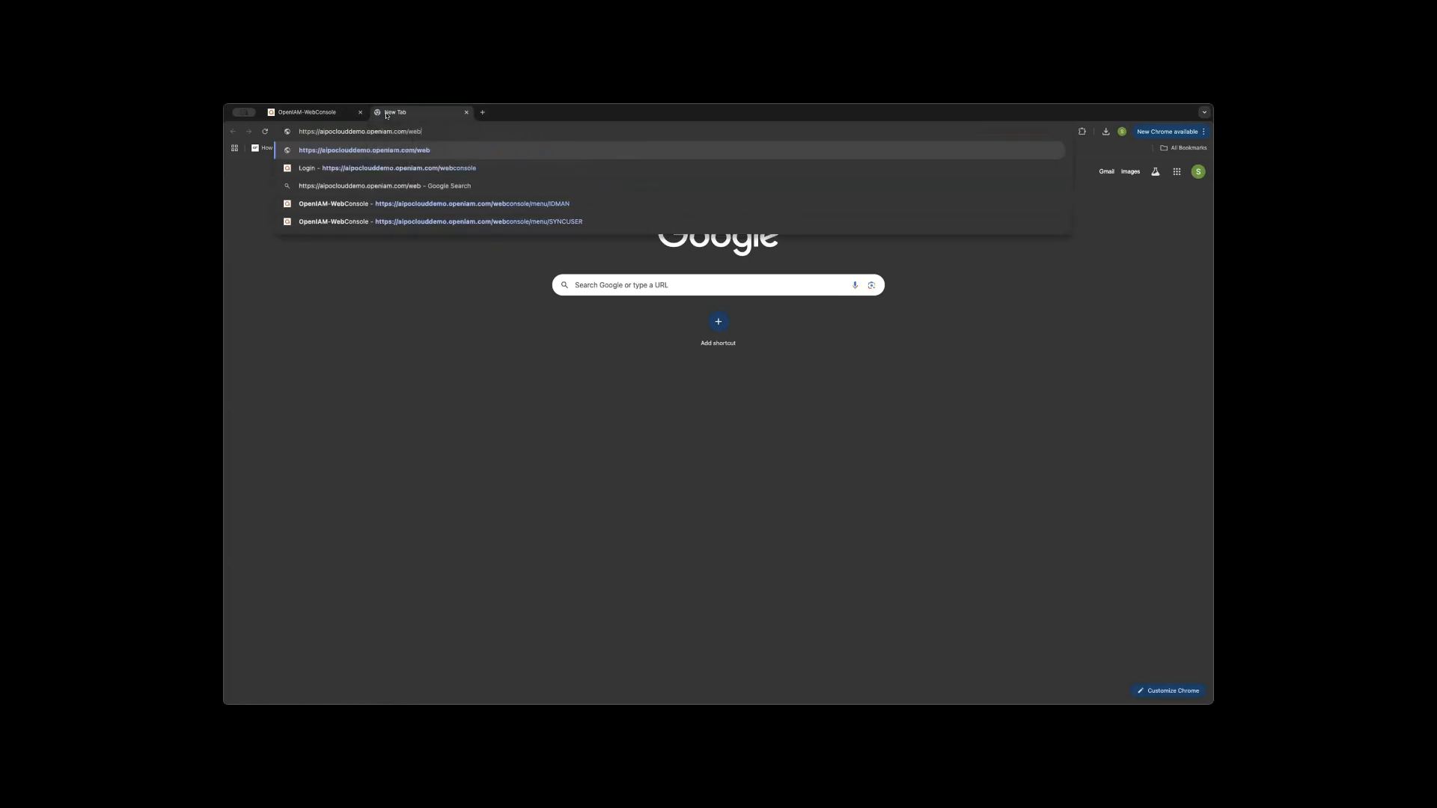
text(s)
key(Return)
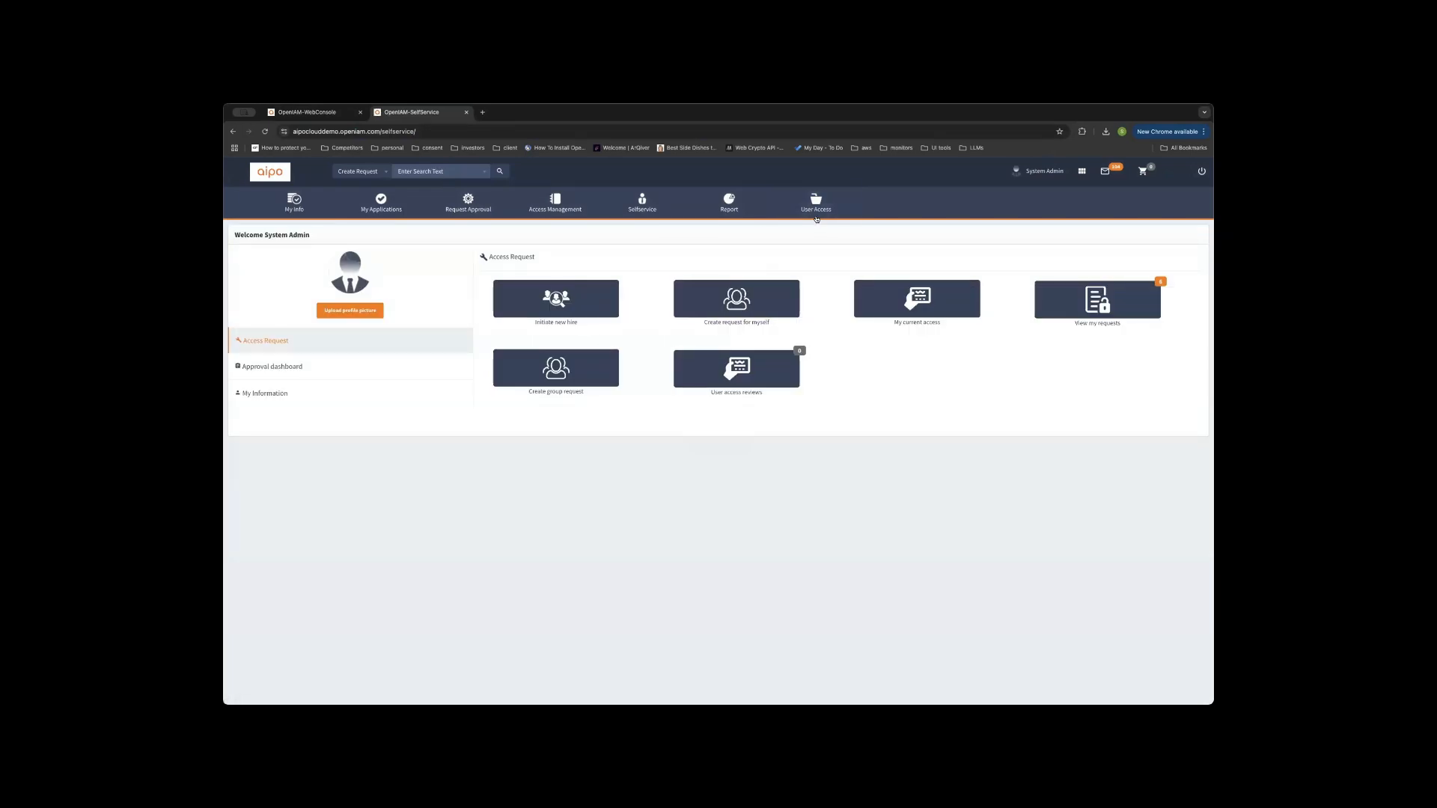
Open Change Password and verify TOTP is listed with Phone code, Current password and Email code.
click(643, 208)
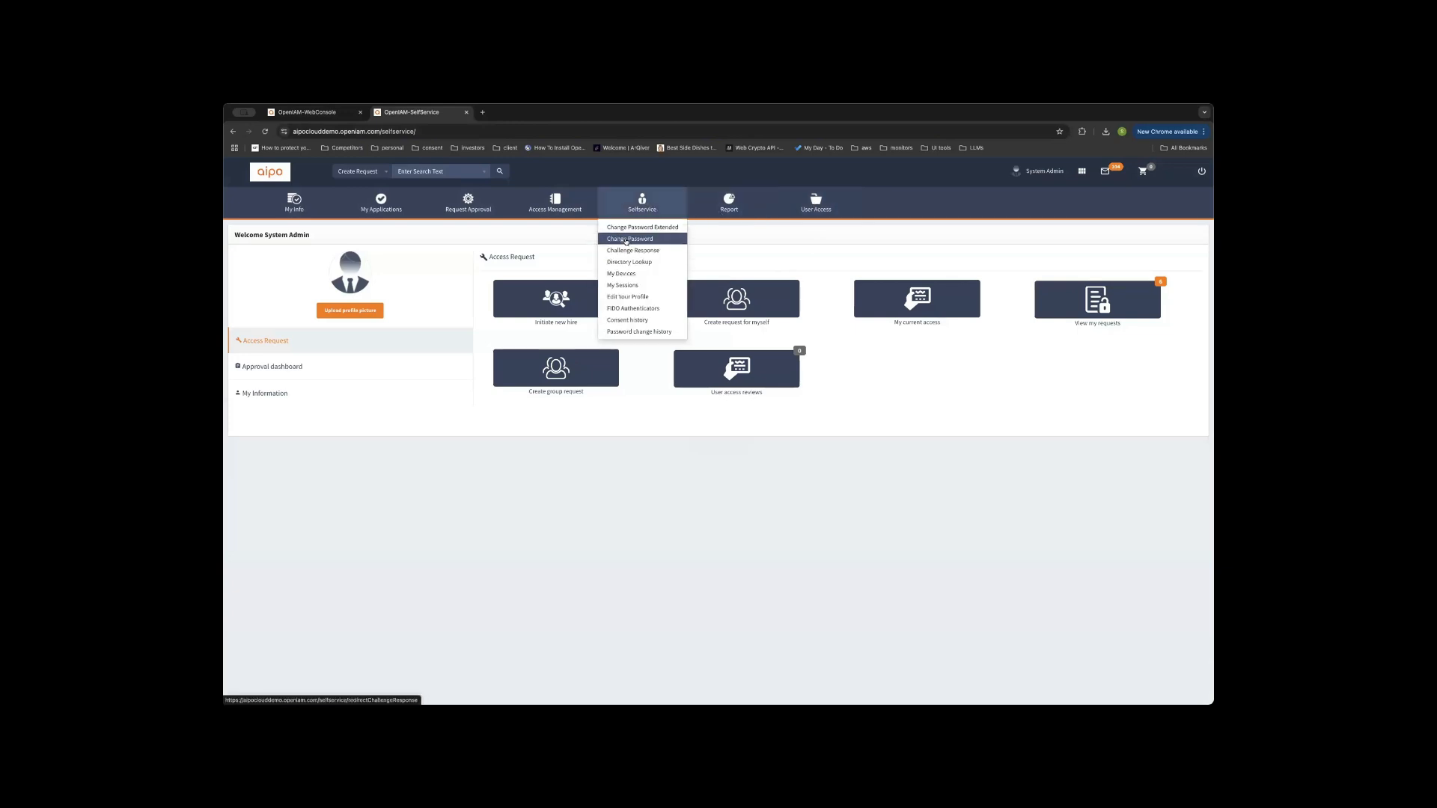
click(625, 239)
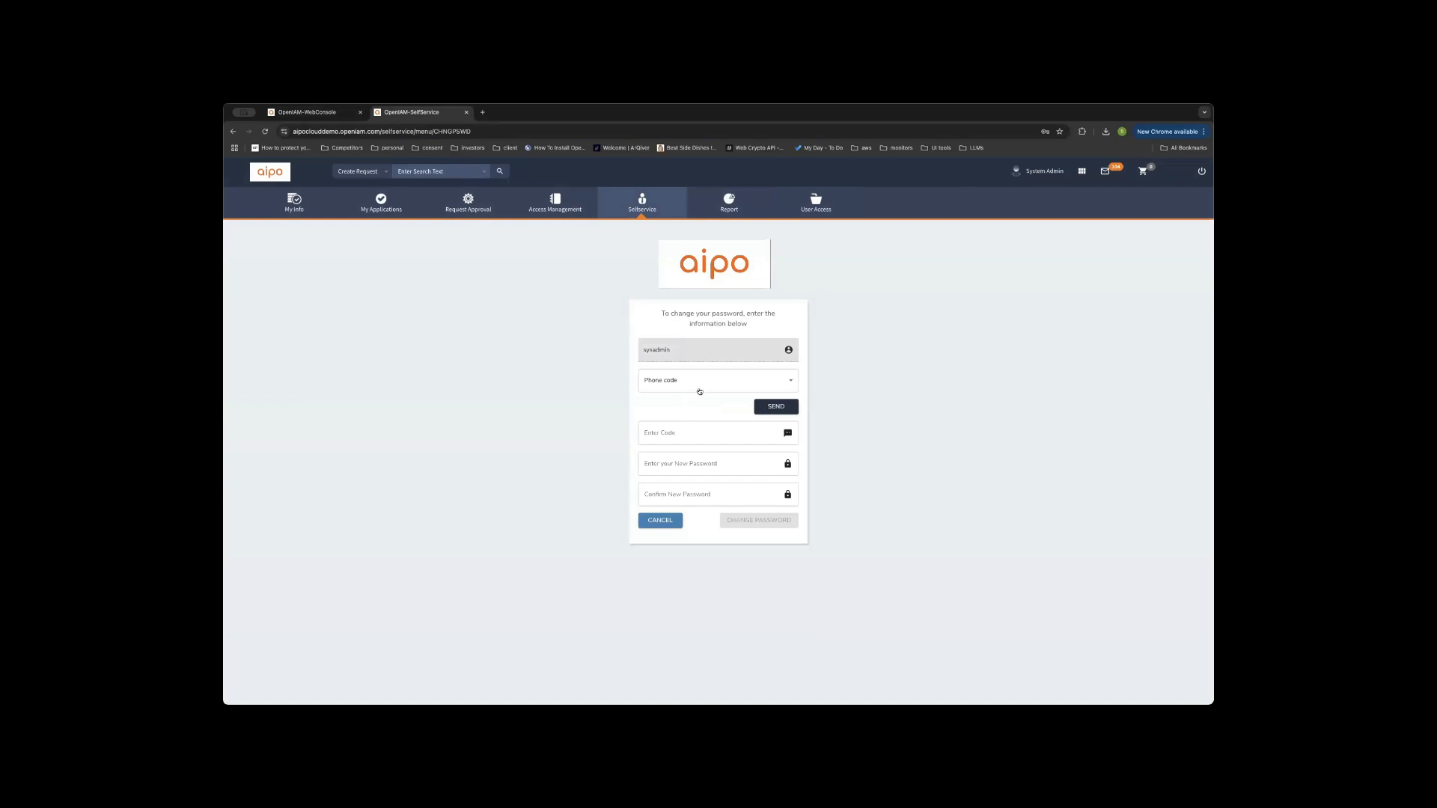
click(696, 379)
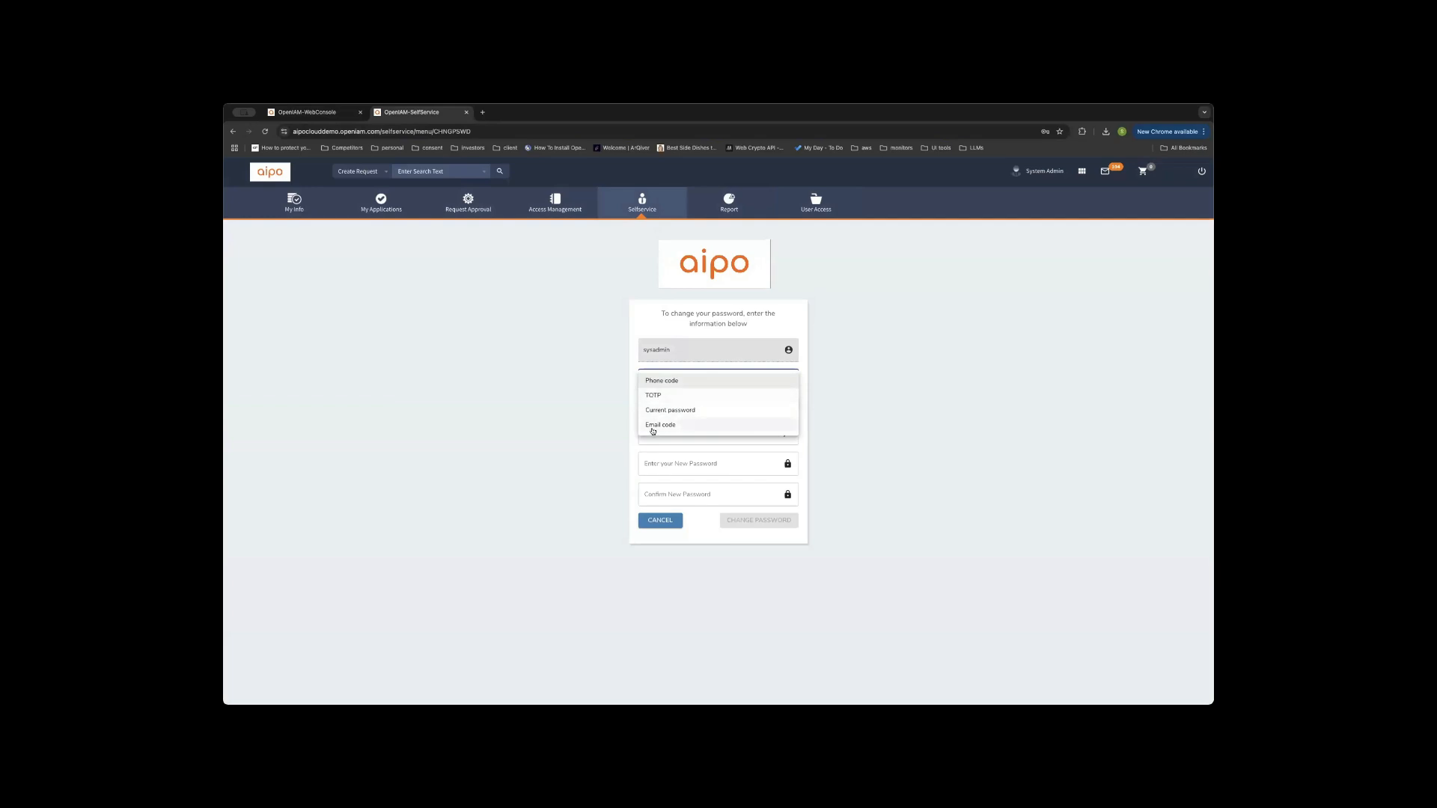
click(701, 486)
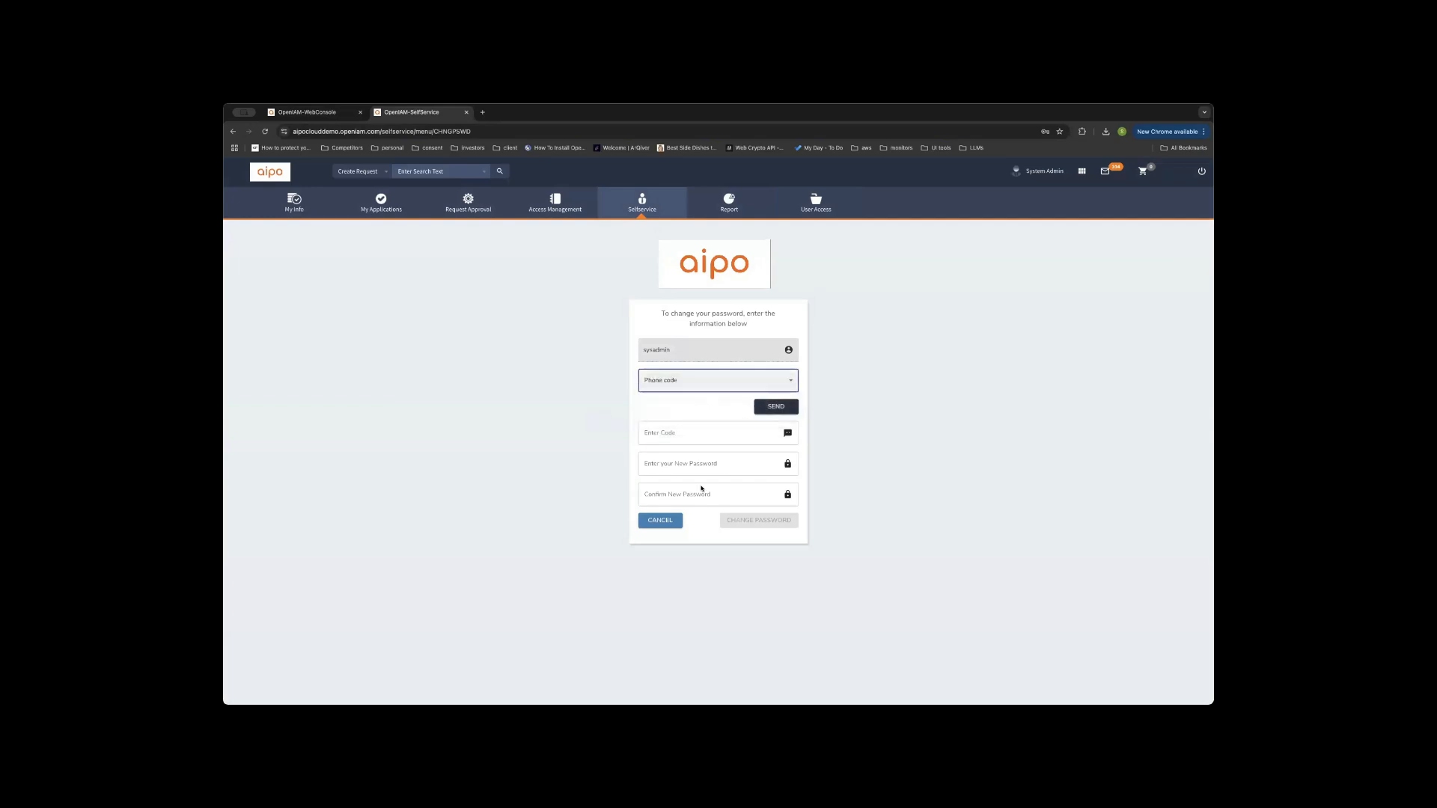
click(642, 203)
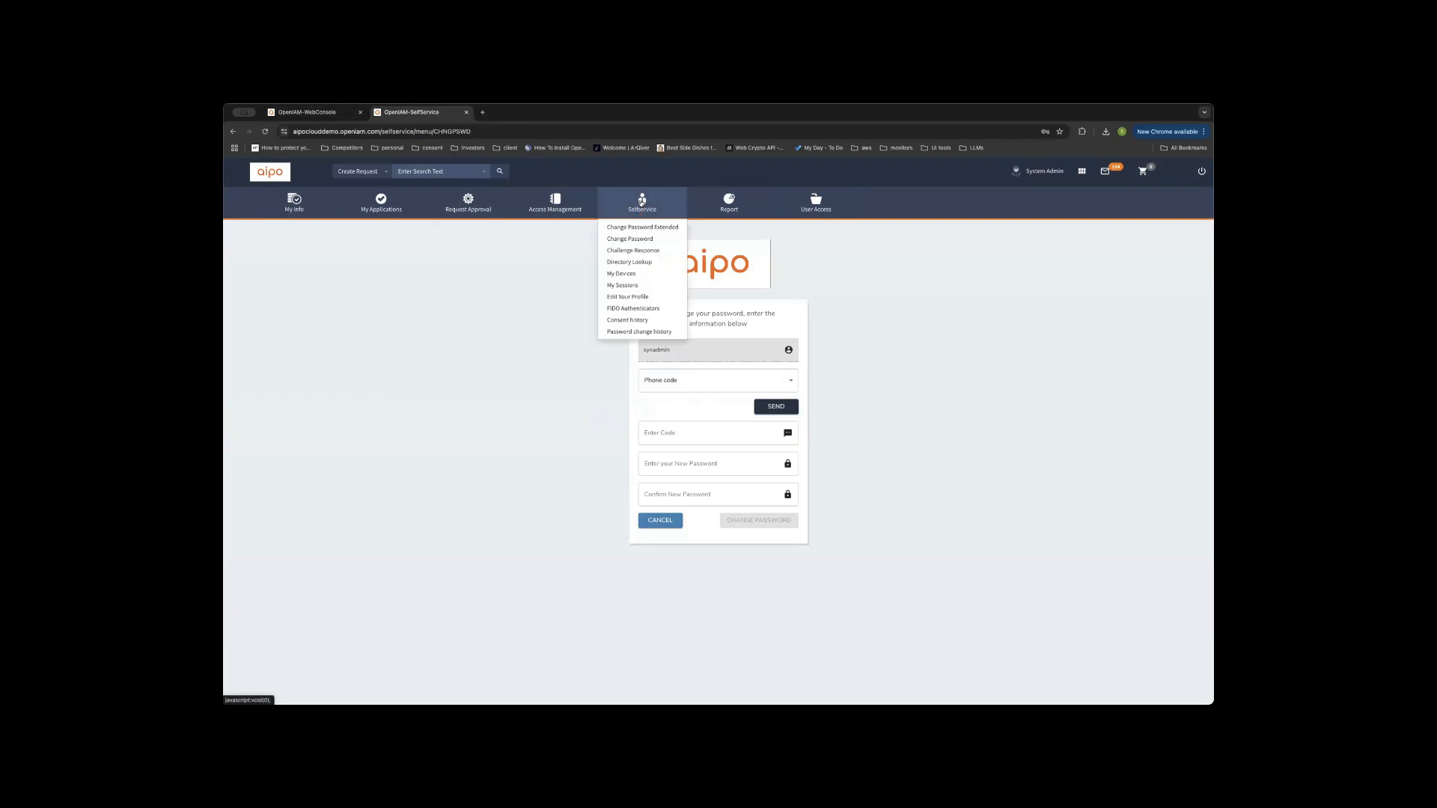
Open Change Password Extended, showing preselected managed systems with Phone code confirmation.
click(640, 227)
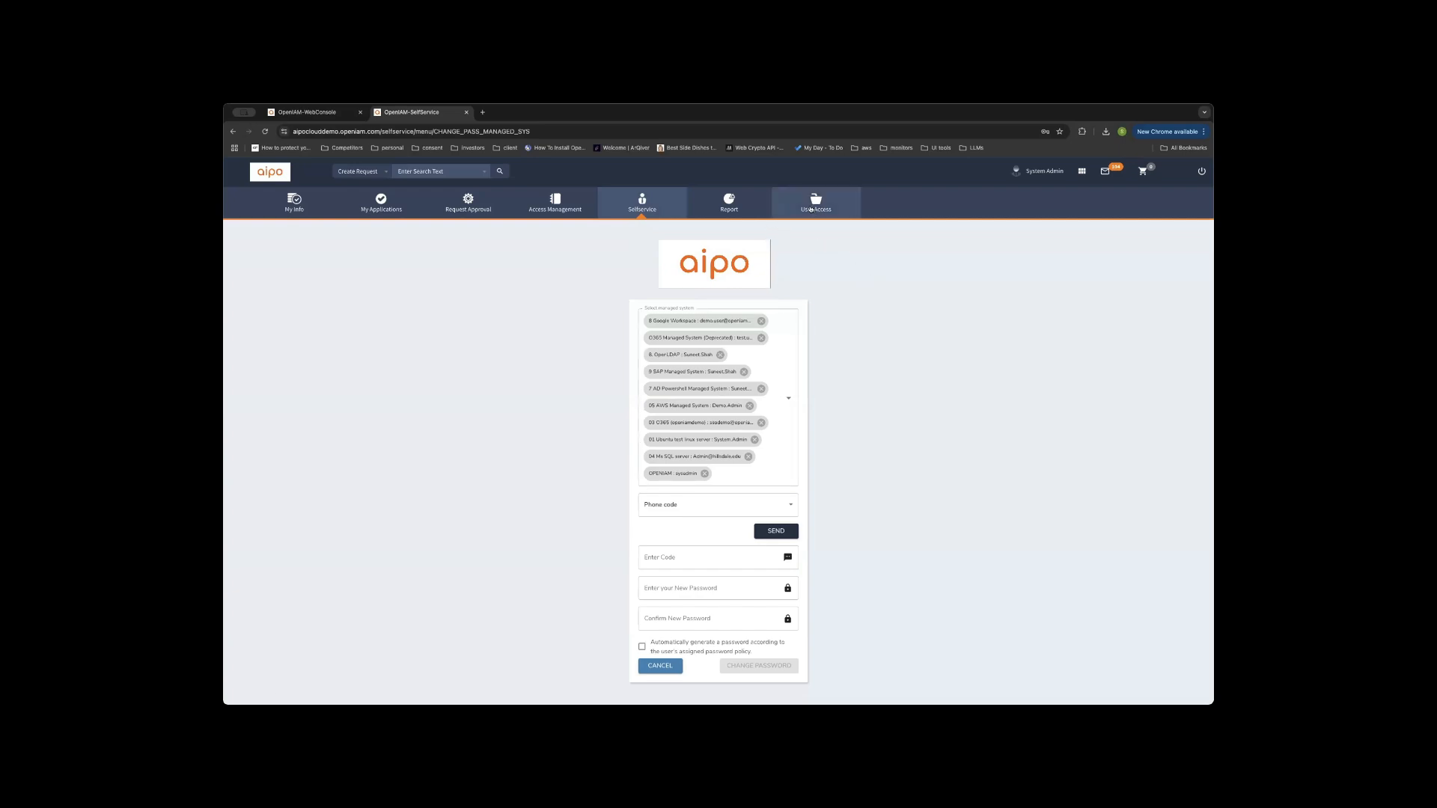
click(812, 209)
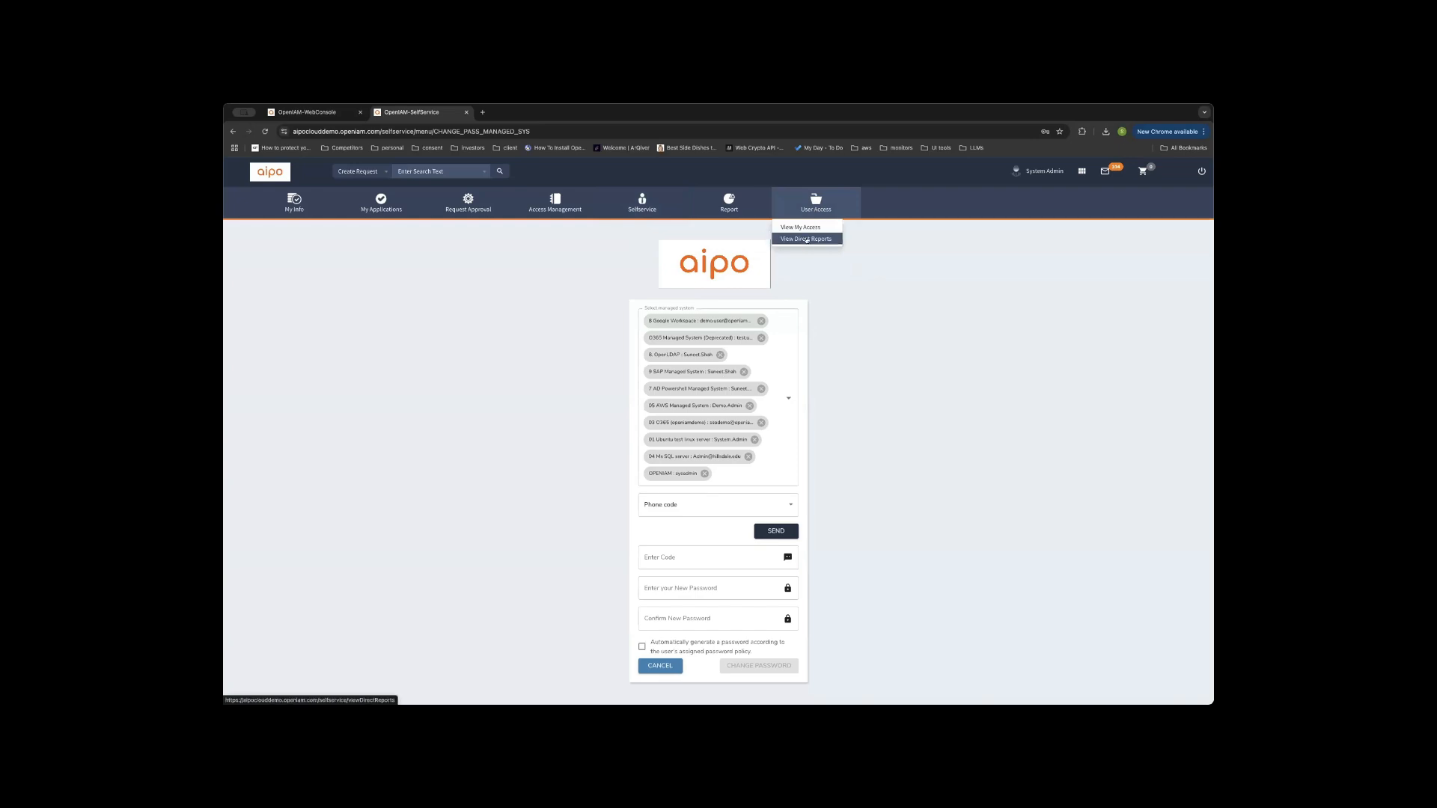
From View Direct Reports, open one user's password reset form with Email code confirmation.
click(806, 238)
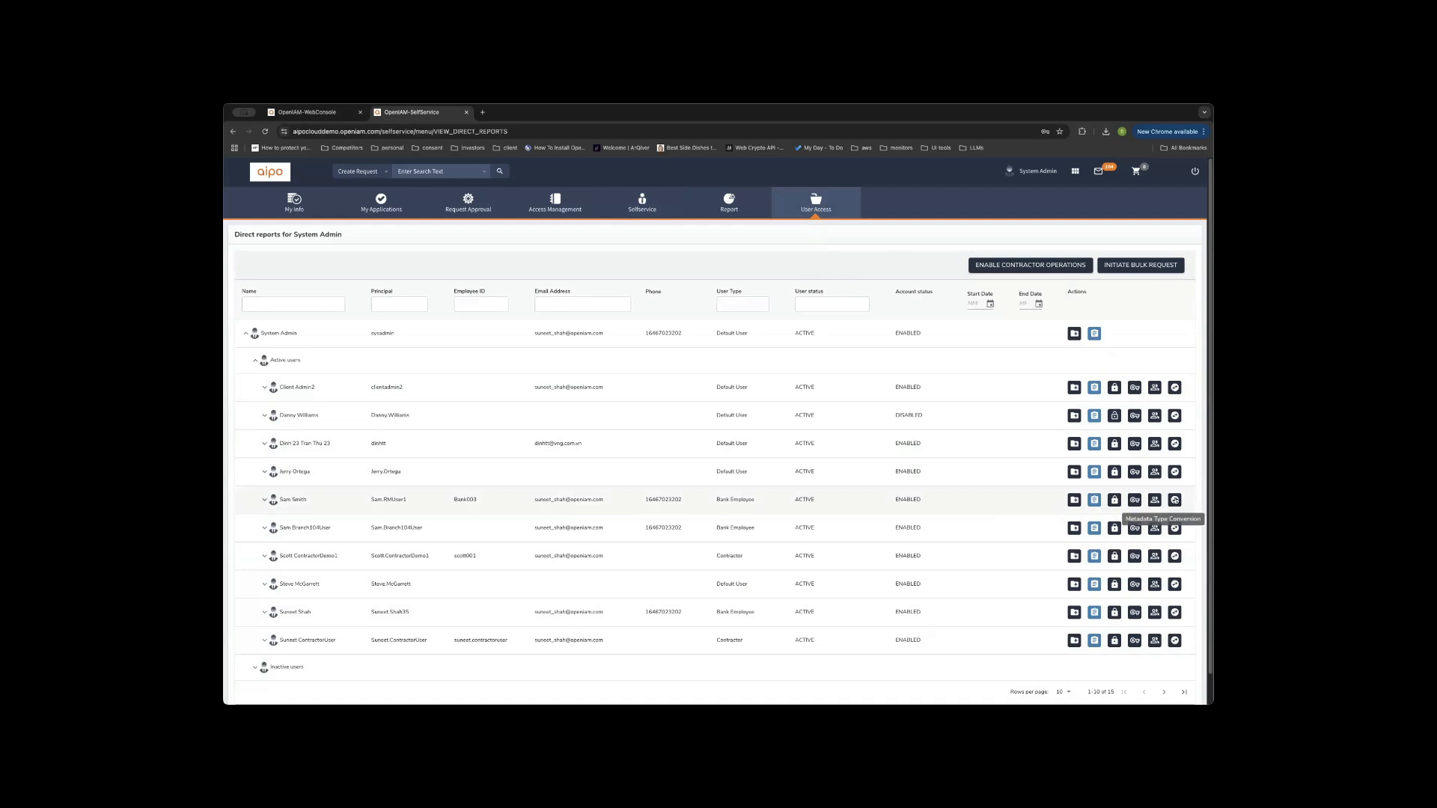
click(1132, 500)
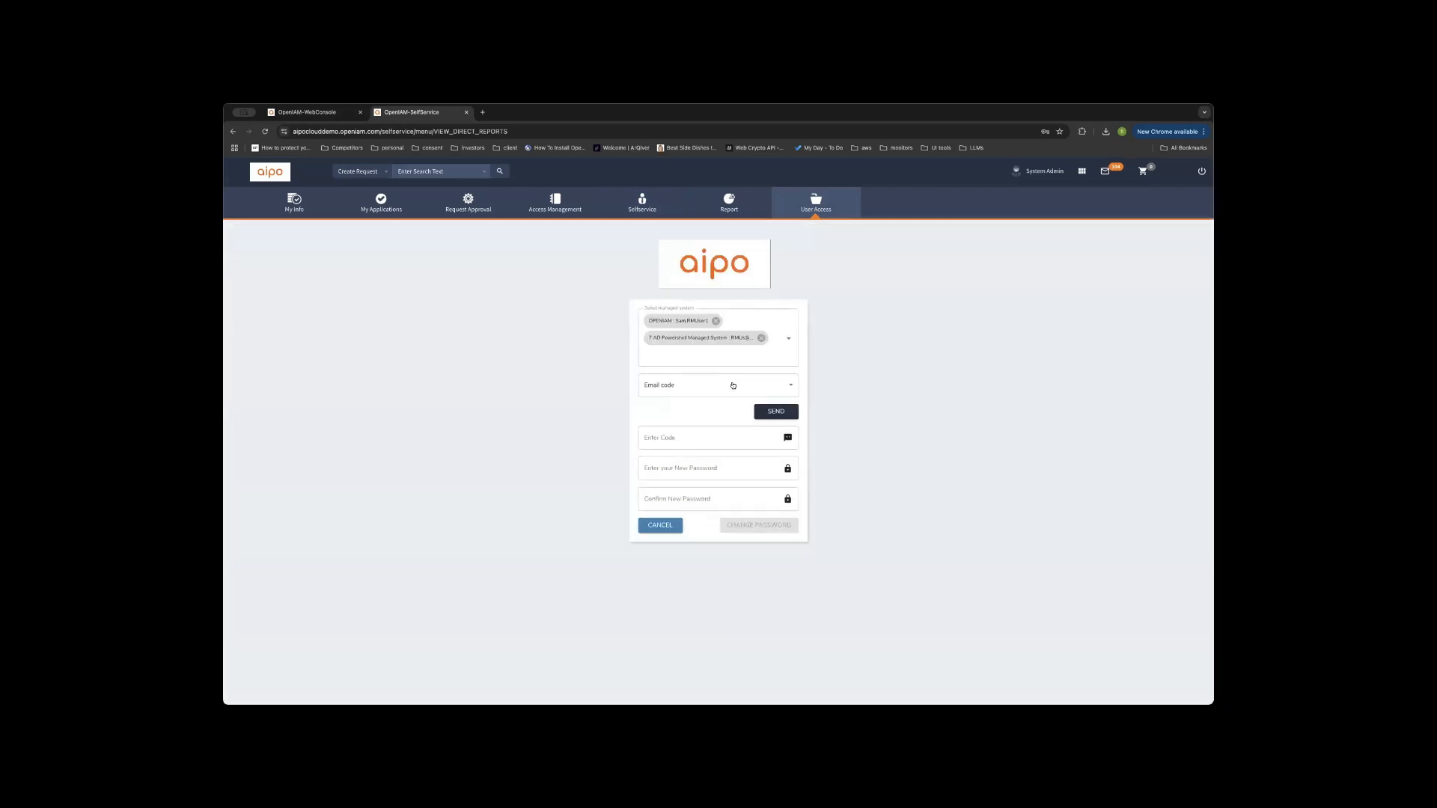
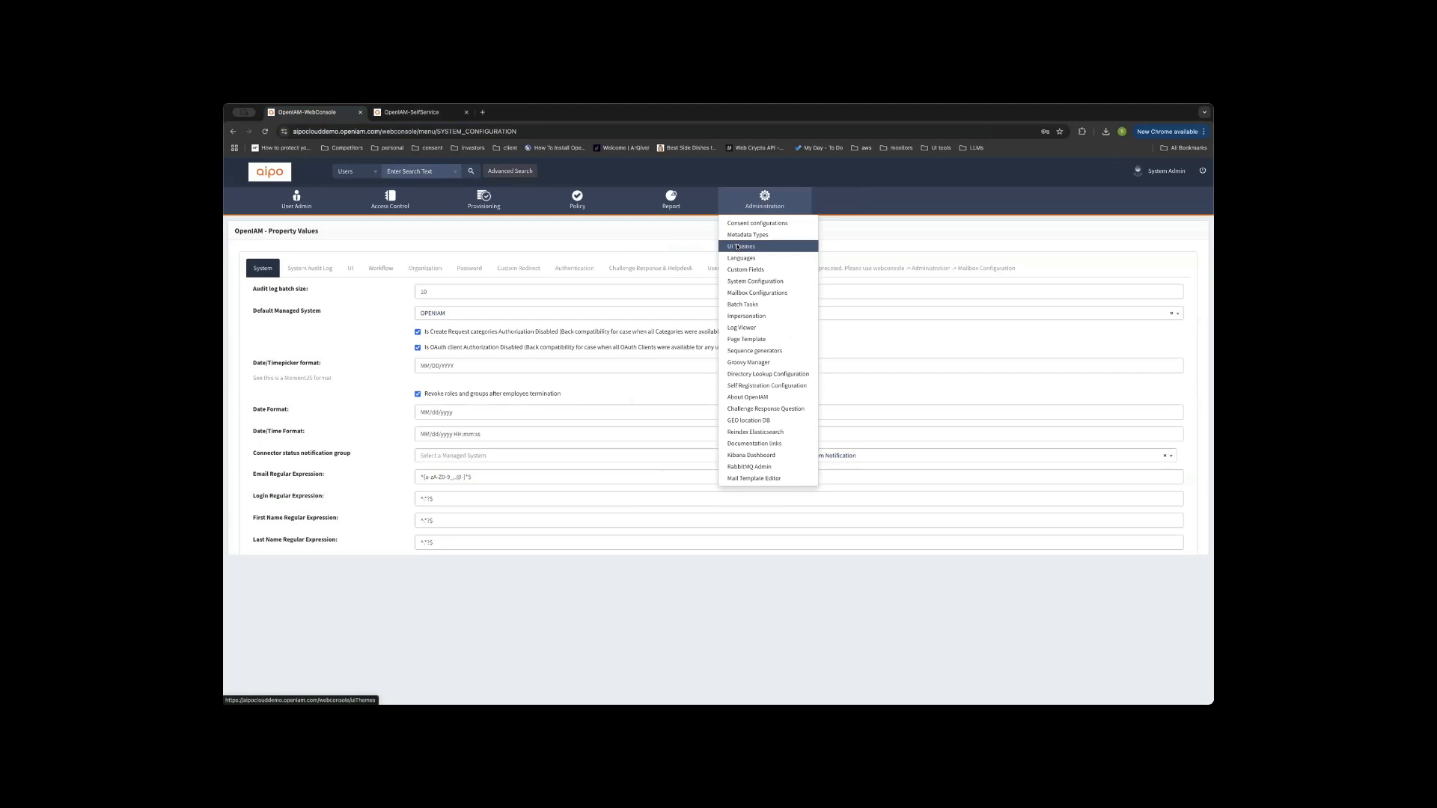
Open the AIPO UI theme for editing and review its name and stylesheet URL.
click(737, 247)
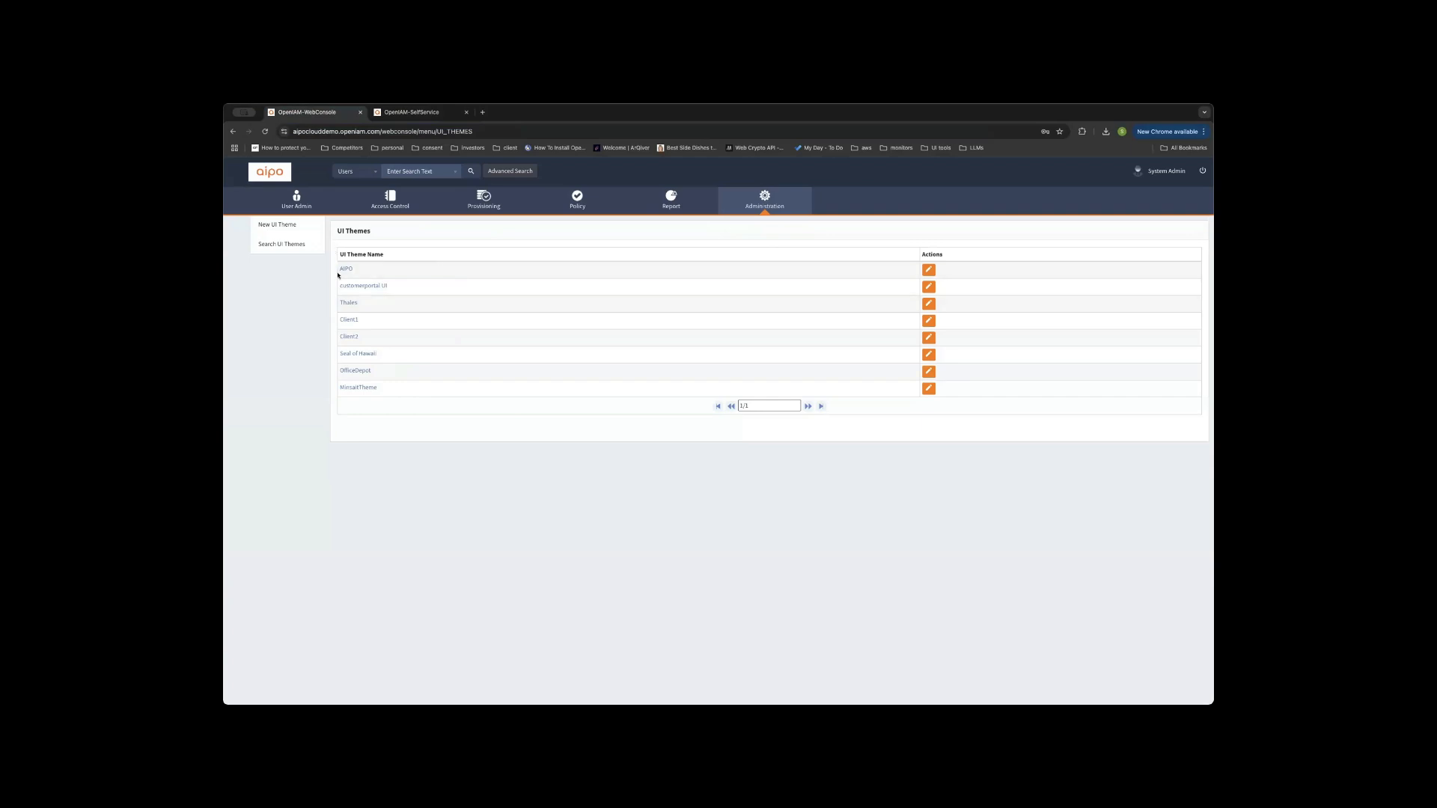
click(929, 270)
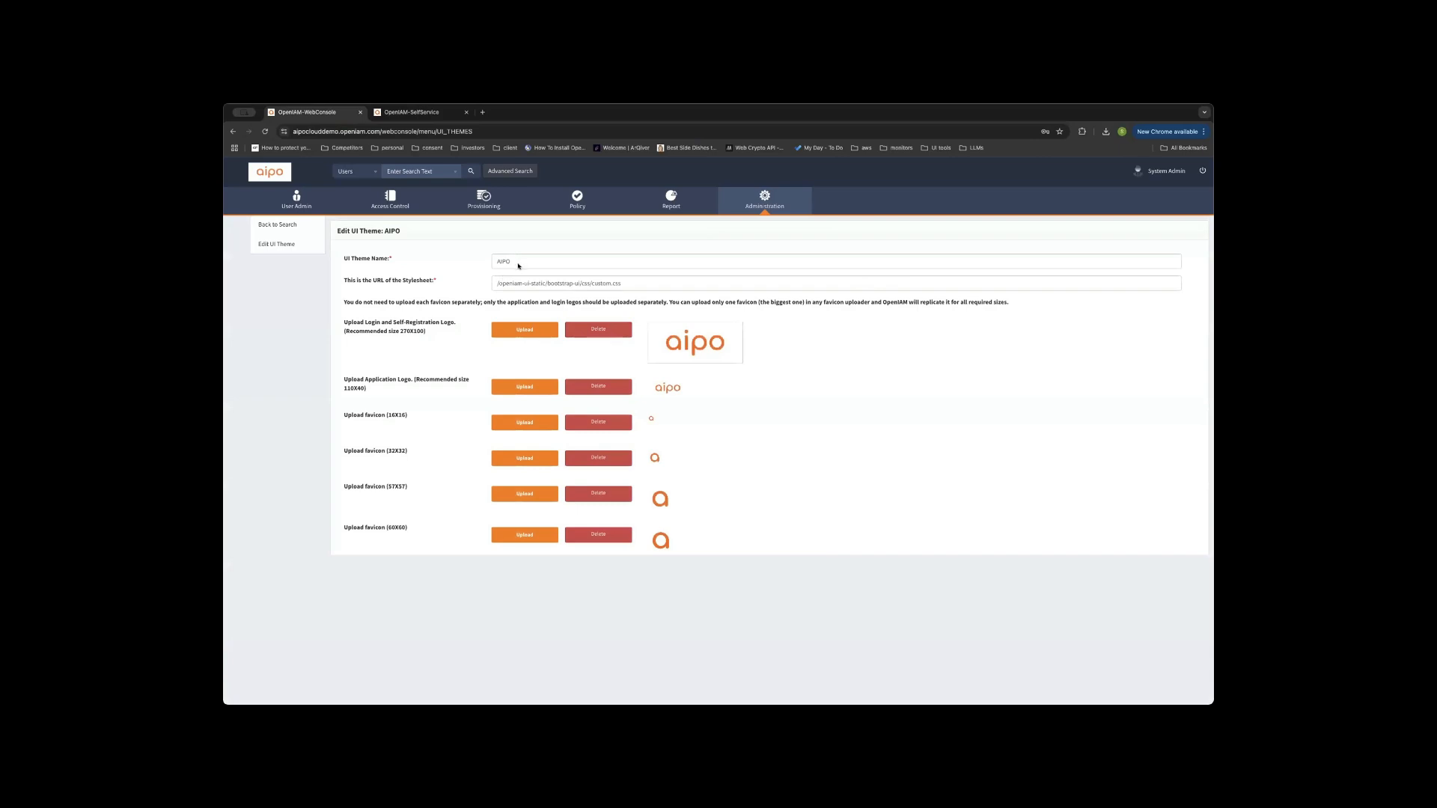
drag(624, 282, 484, 282)
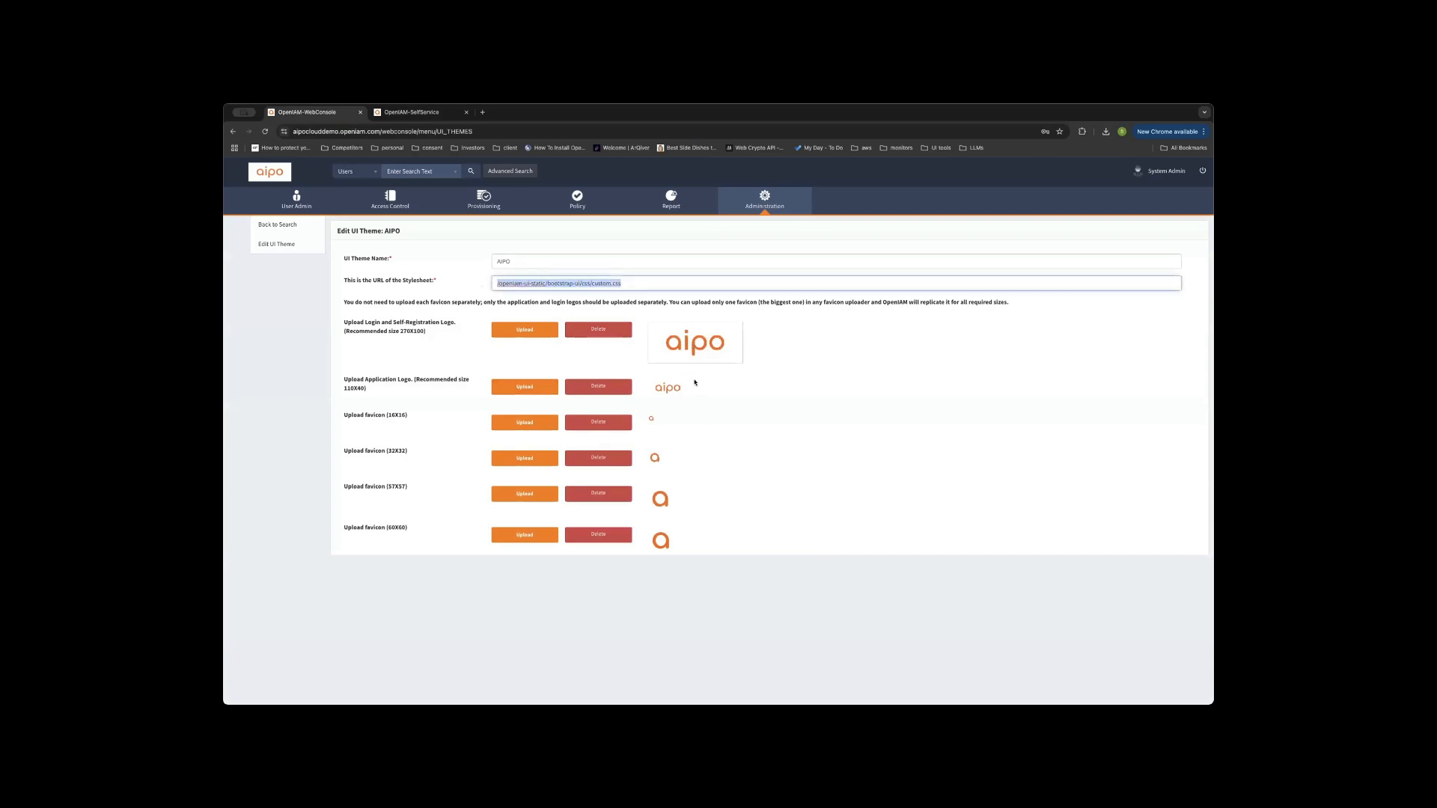
click(494, 262)
key(super+a)
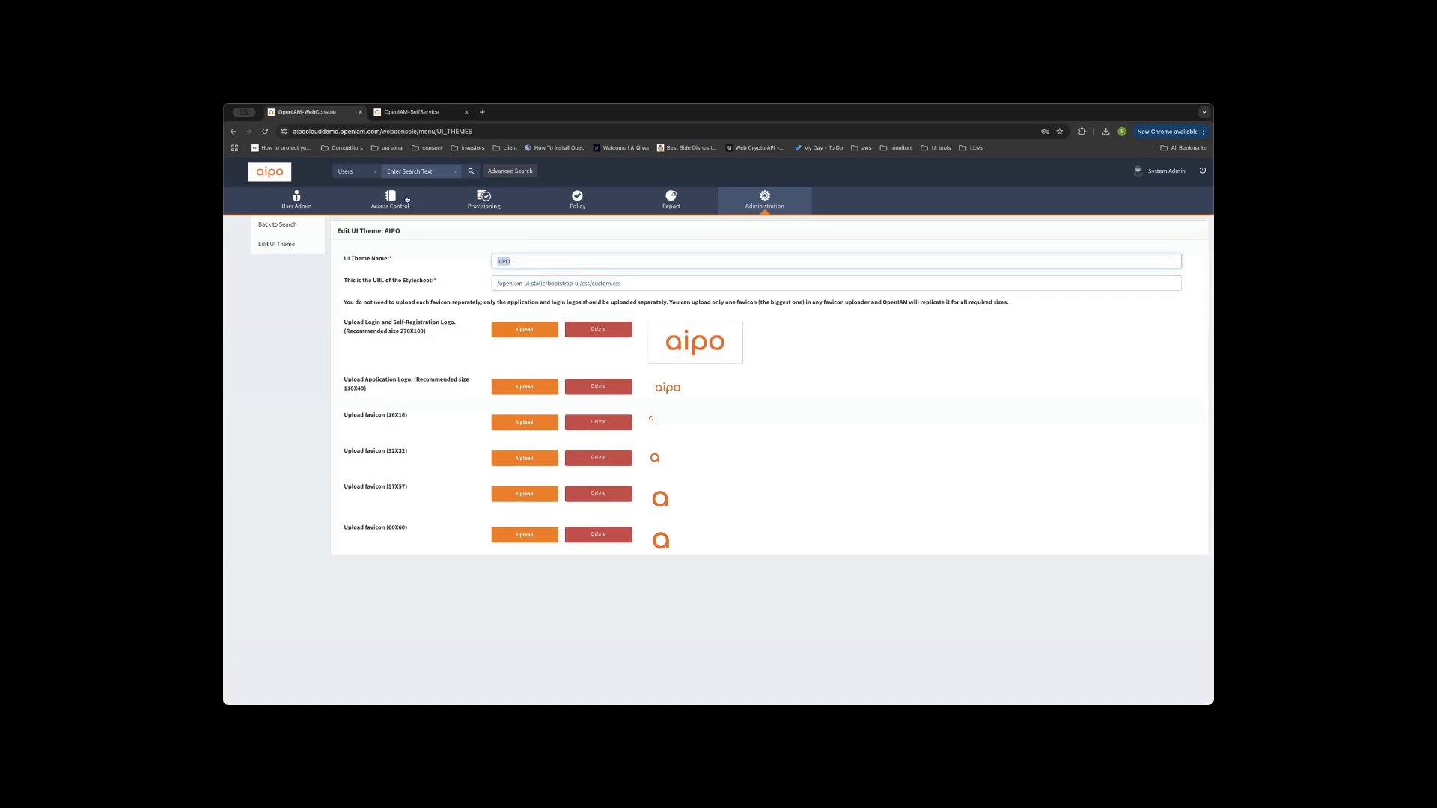
mouse_move(407, 199)
click(381, 226)
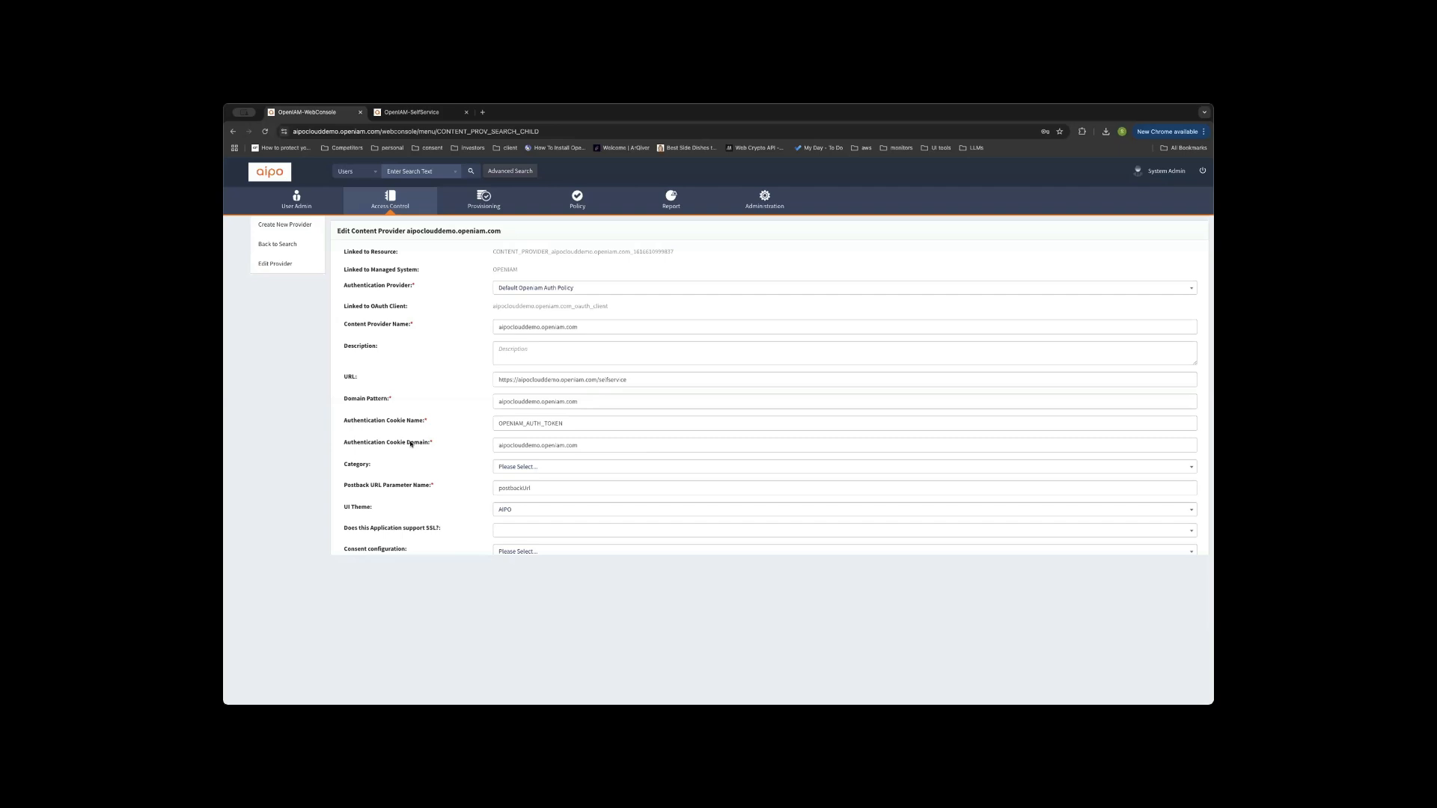
Confirm aipoclouddemo.openiam.com keeps AIPO as its UI Theme, then reload the provider page.
drag(378, 506, 336, 507)
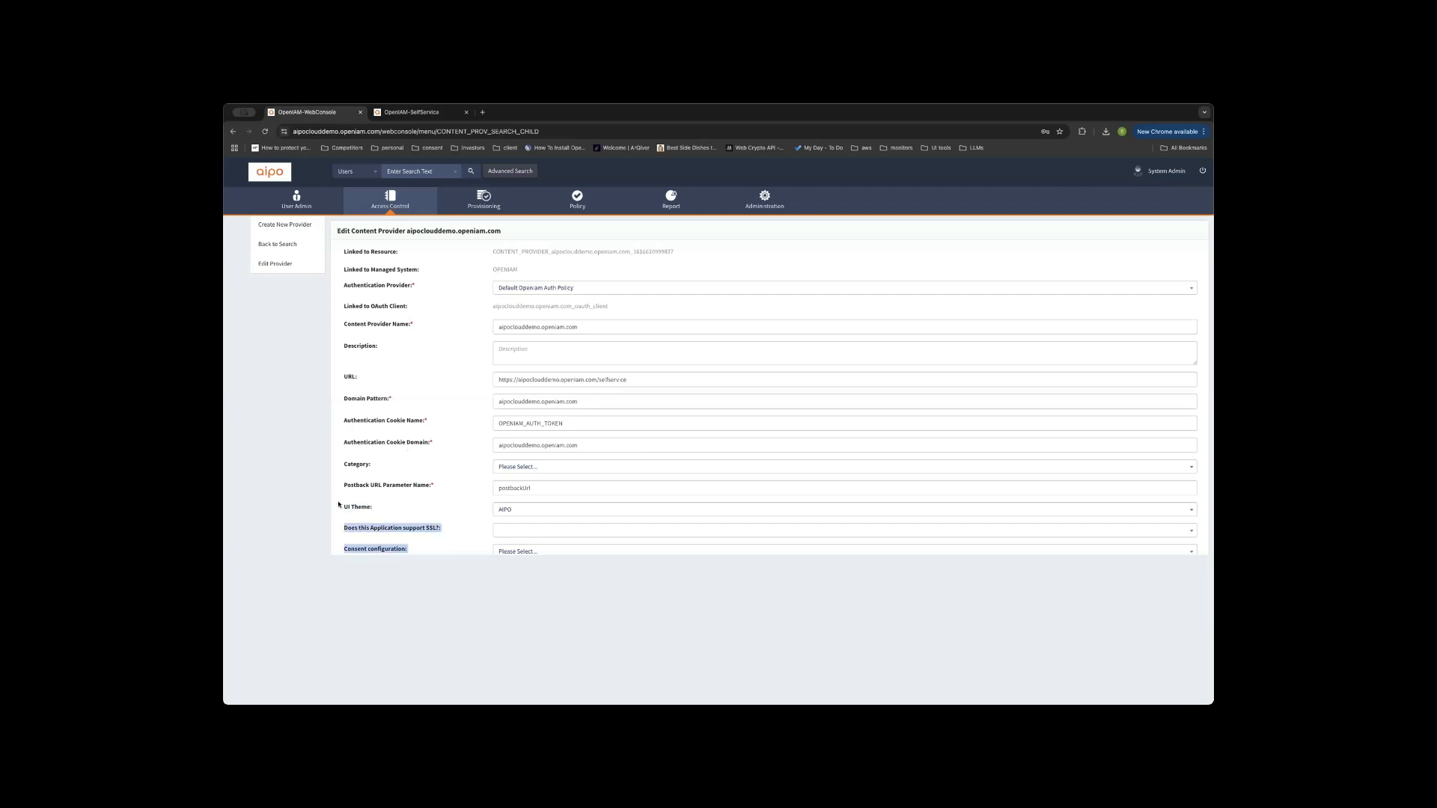
click(522, 508)
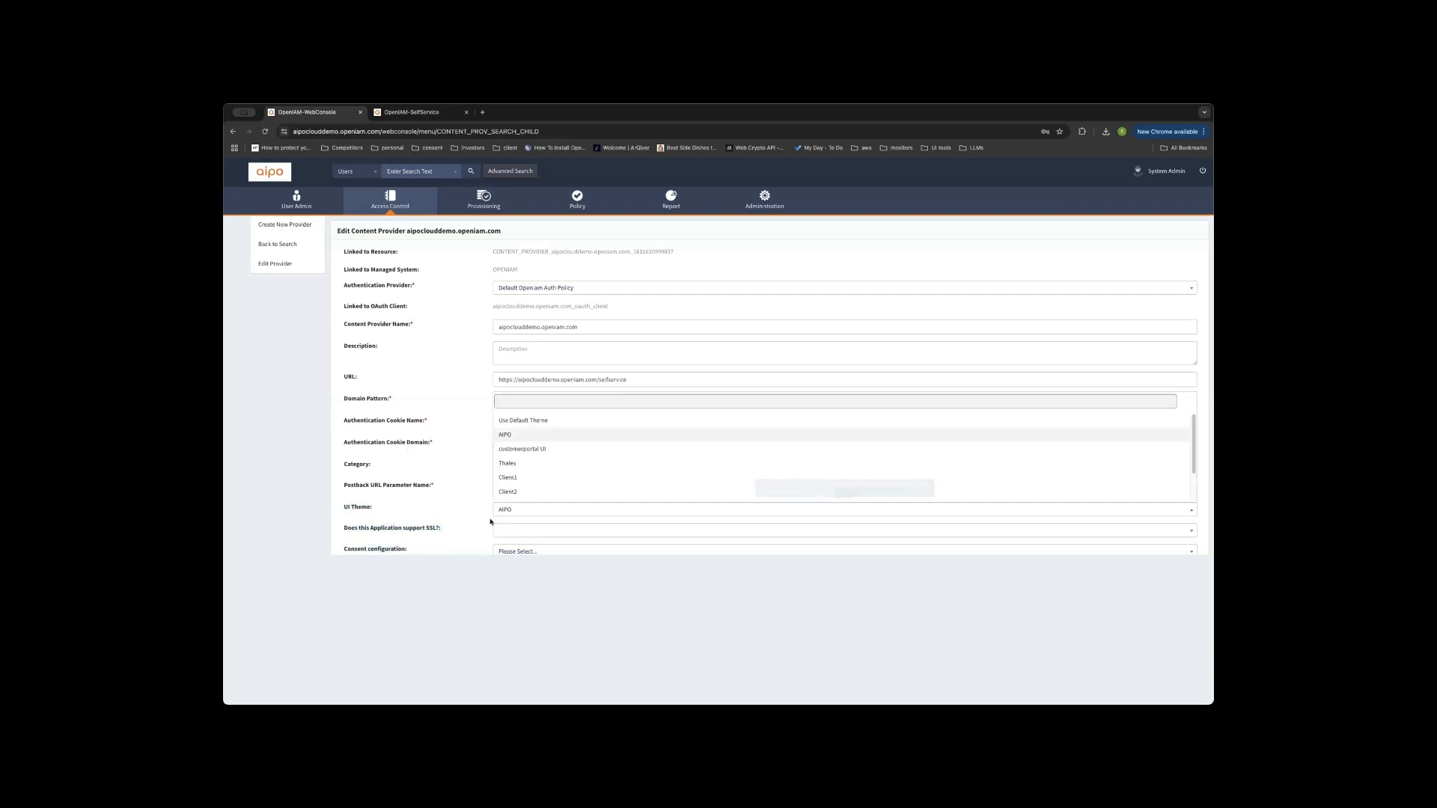
click(483, 442)
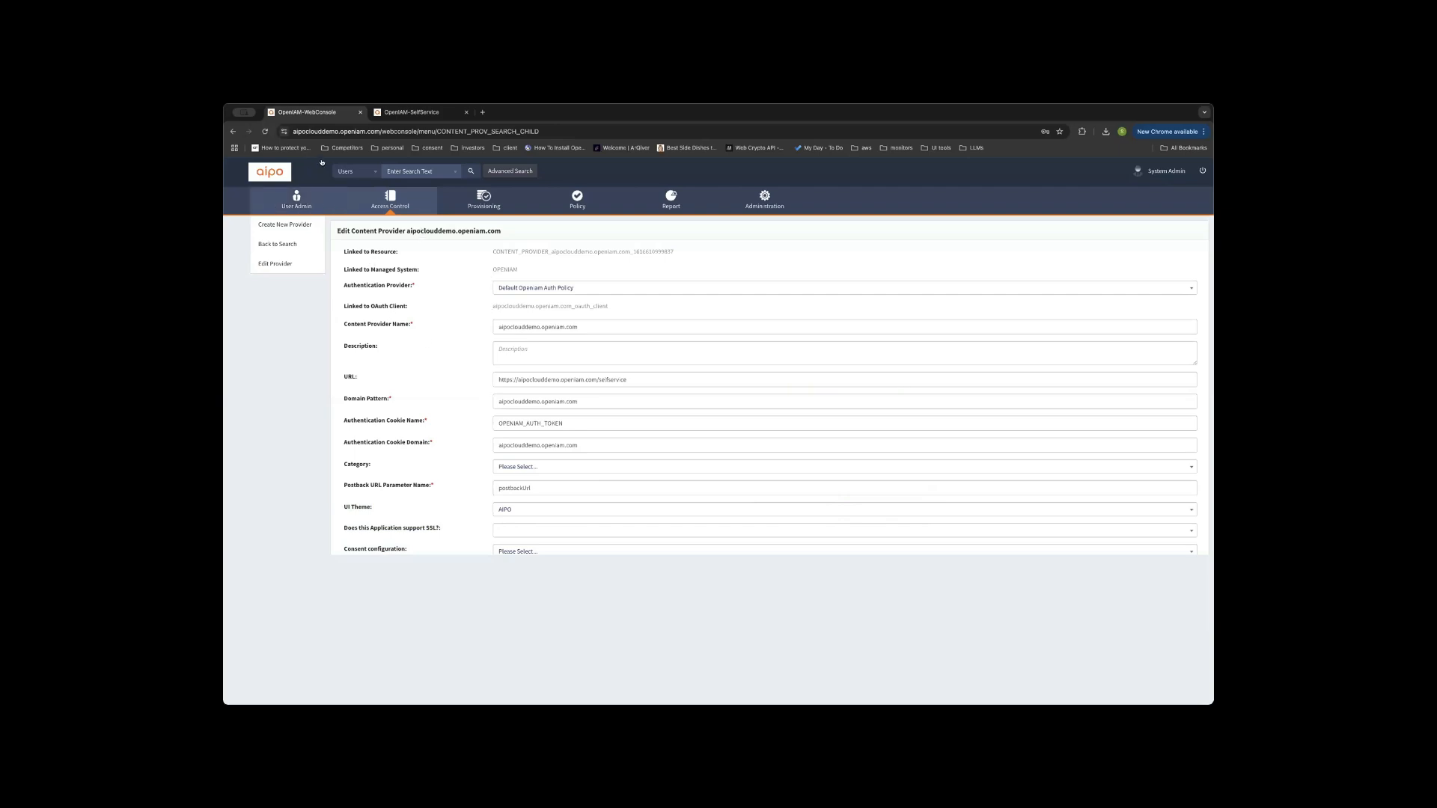
click(265, 132)
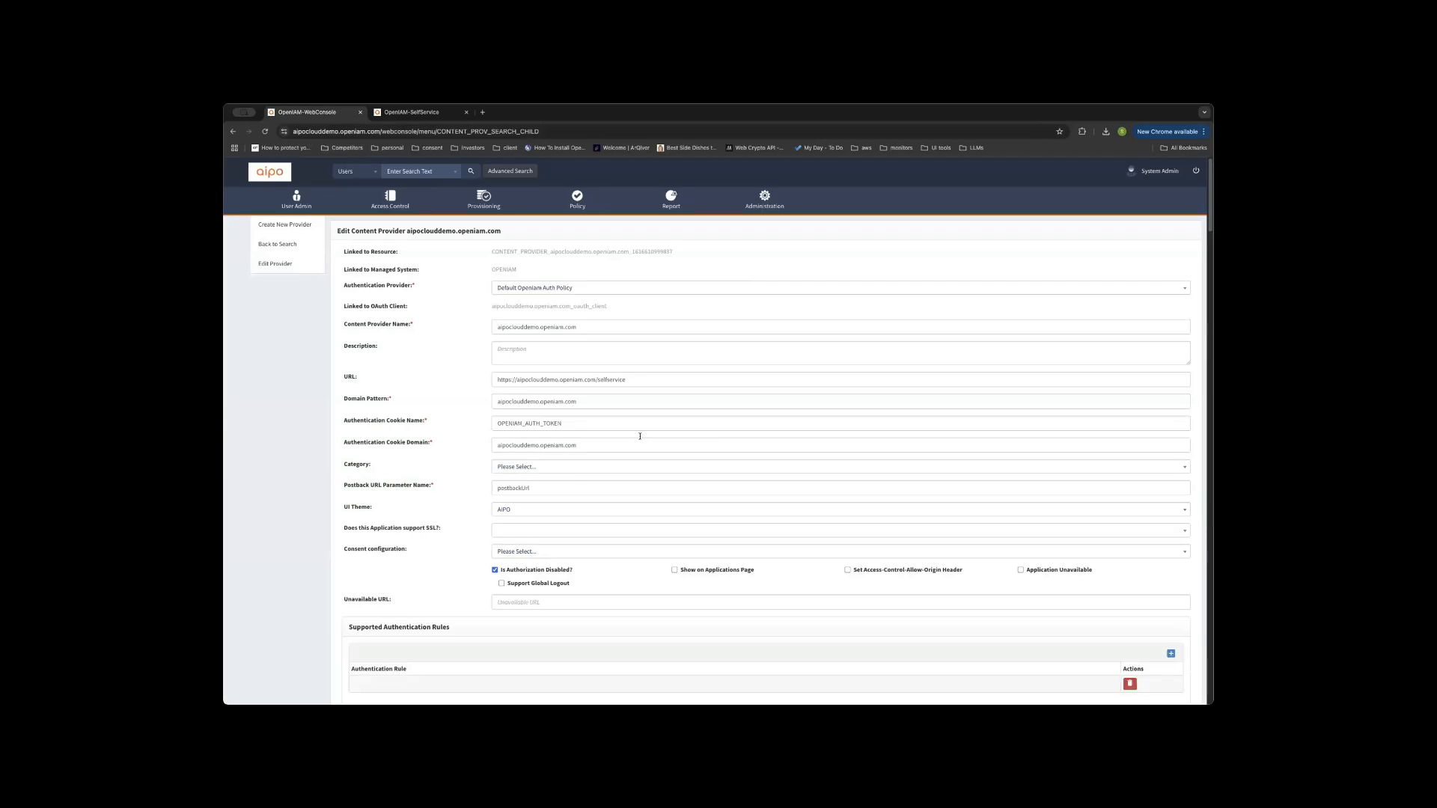
Review the provider's Def. Password Auth Rule, application server and URI patterns.
scroll(640, 435, down, 1)
scroll(481, 388, up, 1)
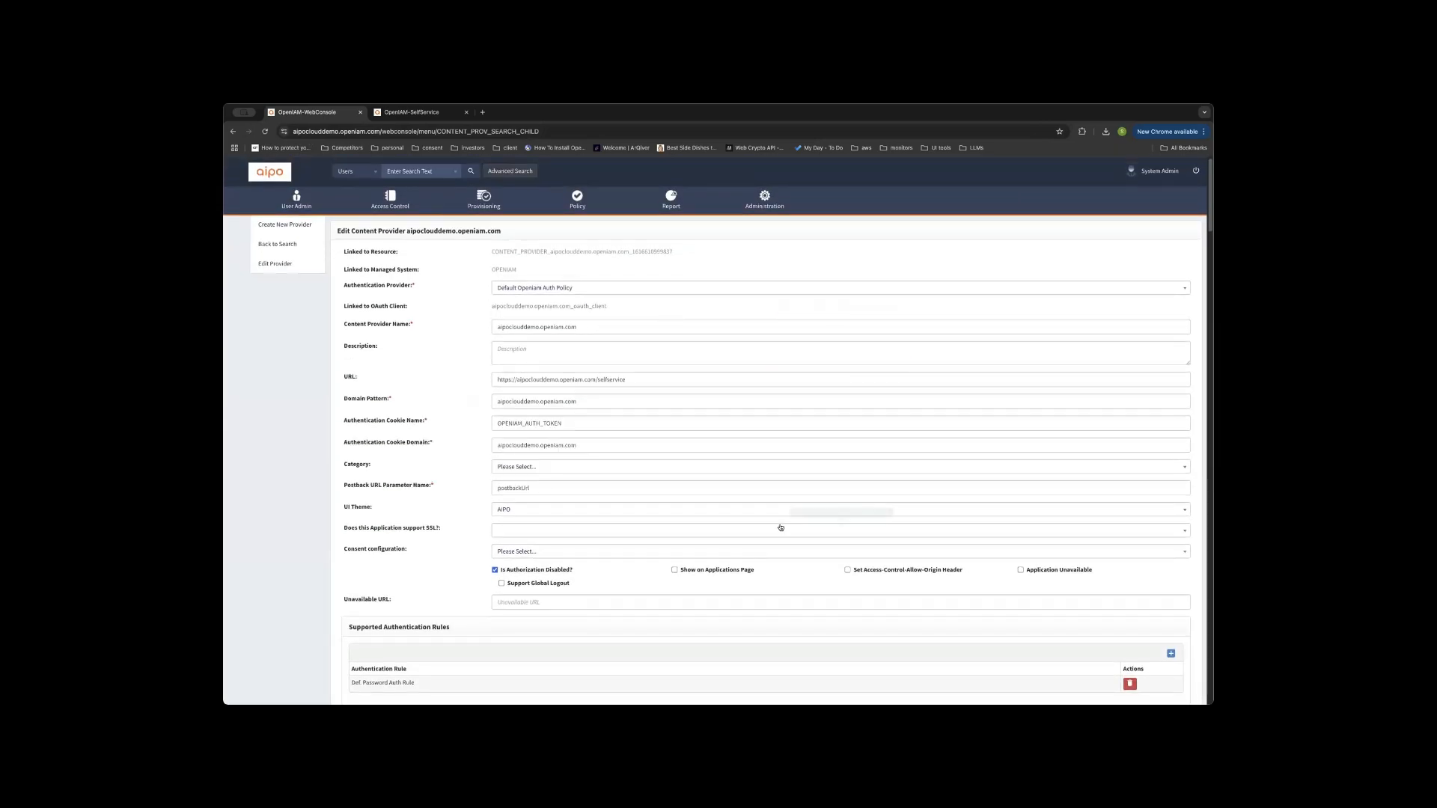
scroll(599, 499, down, 2)
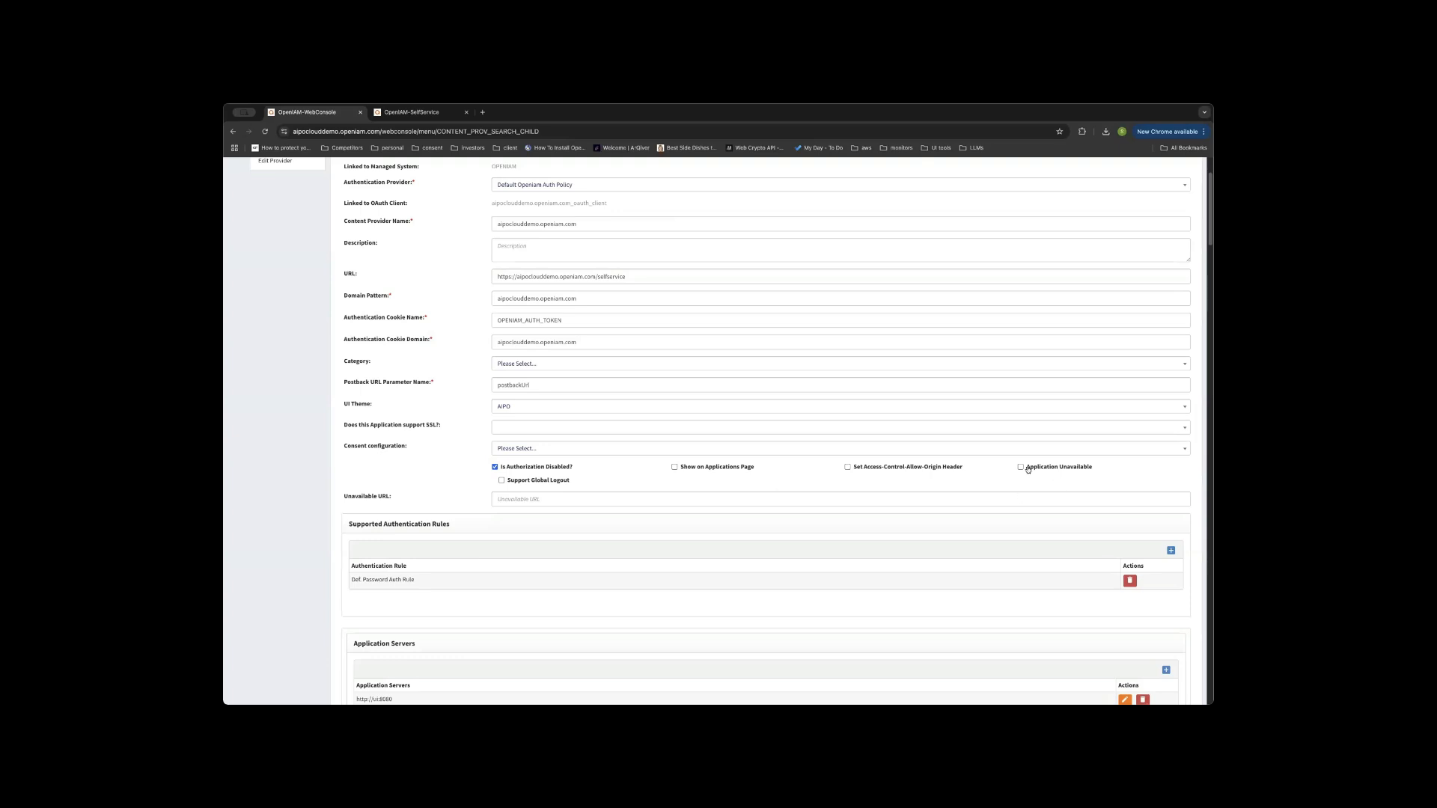
mouse_move(1019, 468)
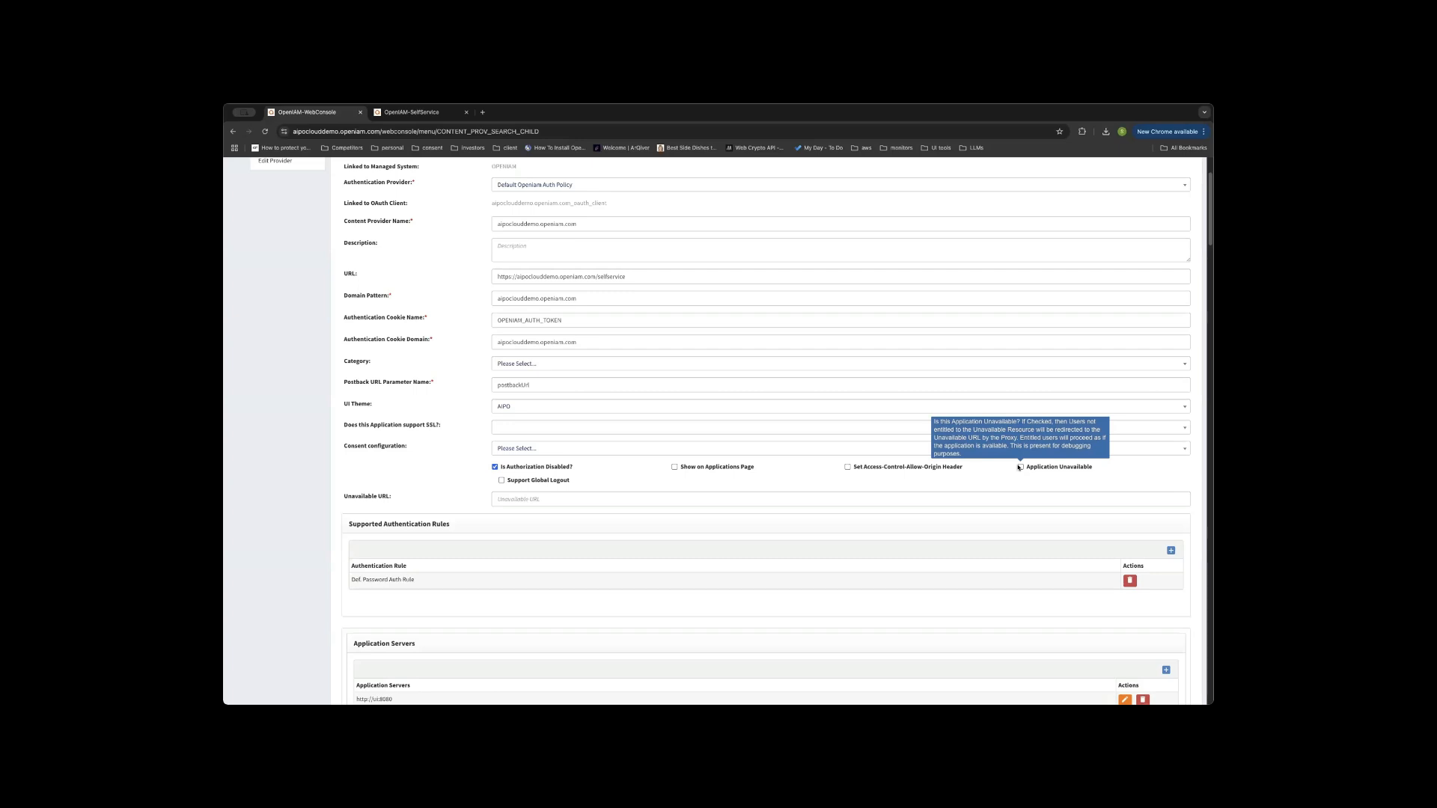
scroll(374, 465, down, 2)
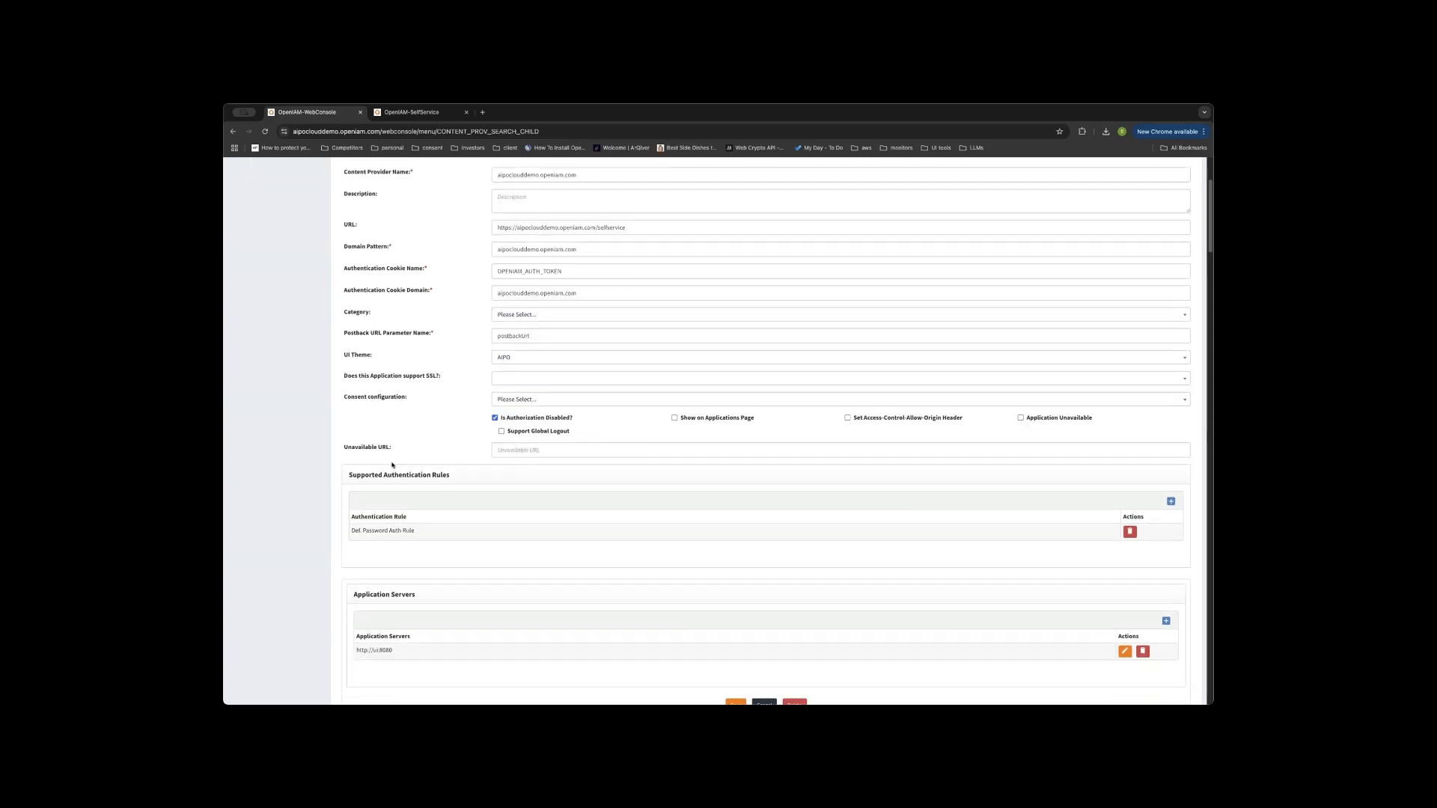
scroll(422, 509, down, 4)
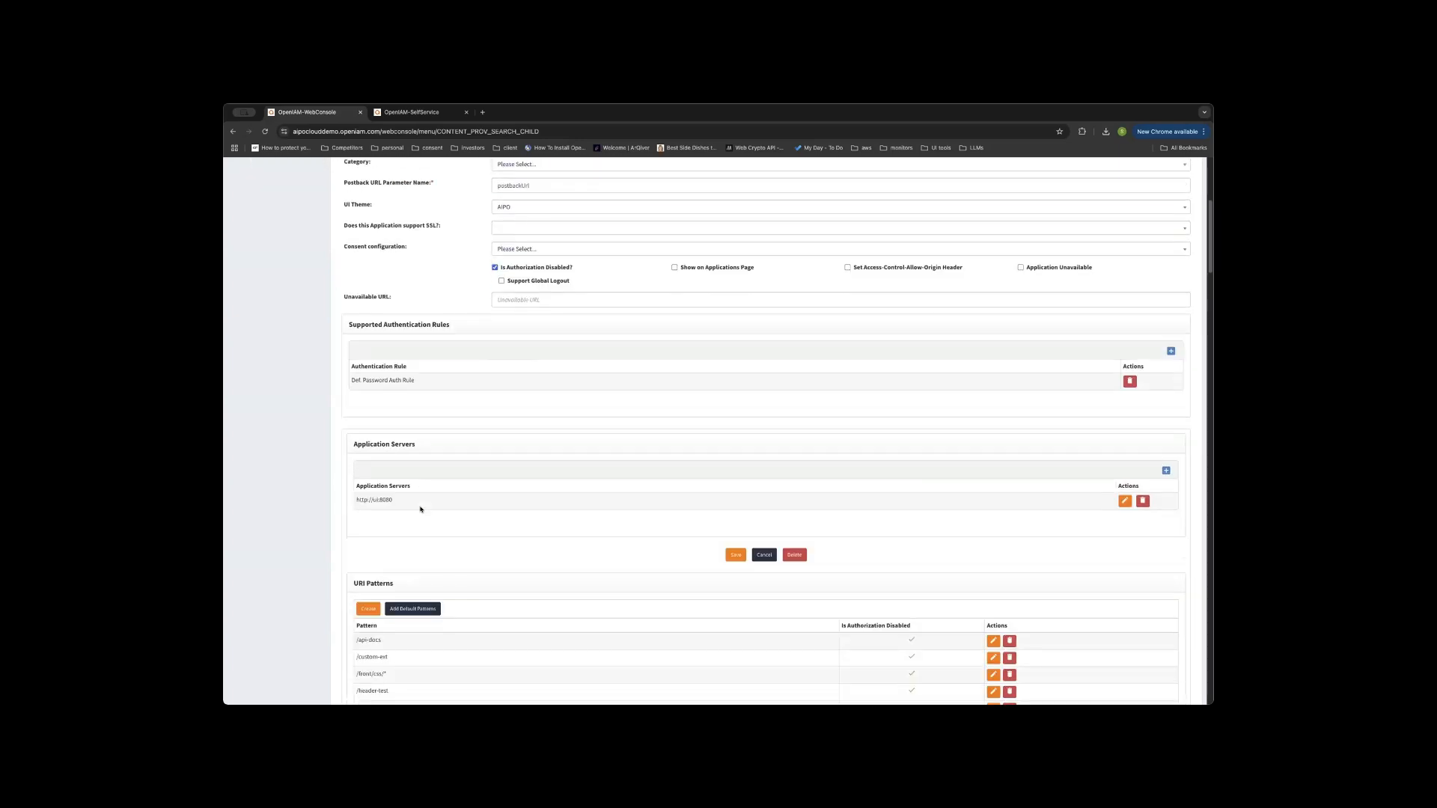
scroll(436, 494, down, 10)
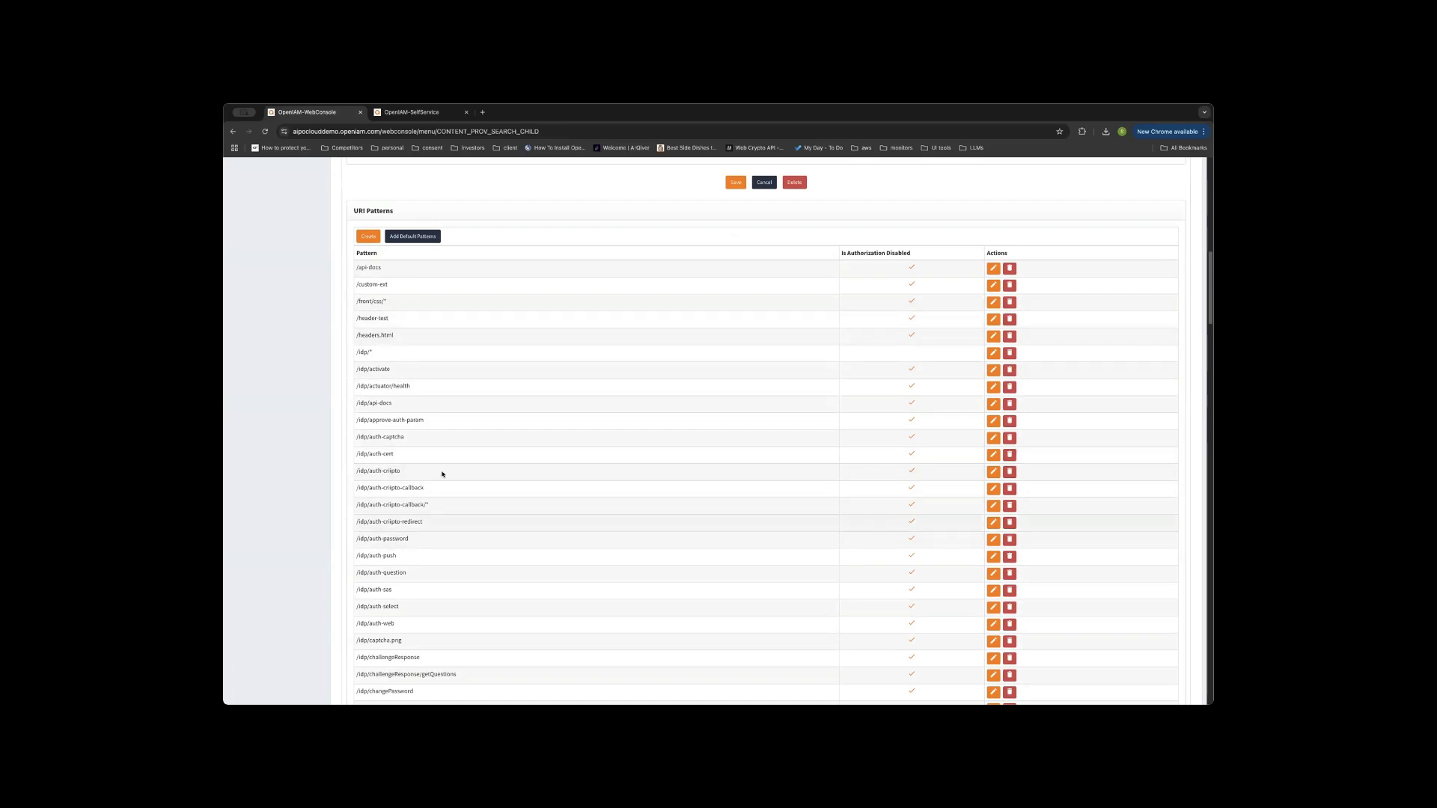
scroll(439, 472, down, 3)
scroll(439, 472, up, 10)
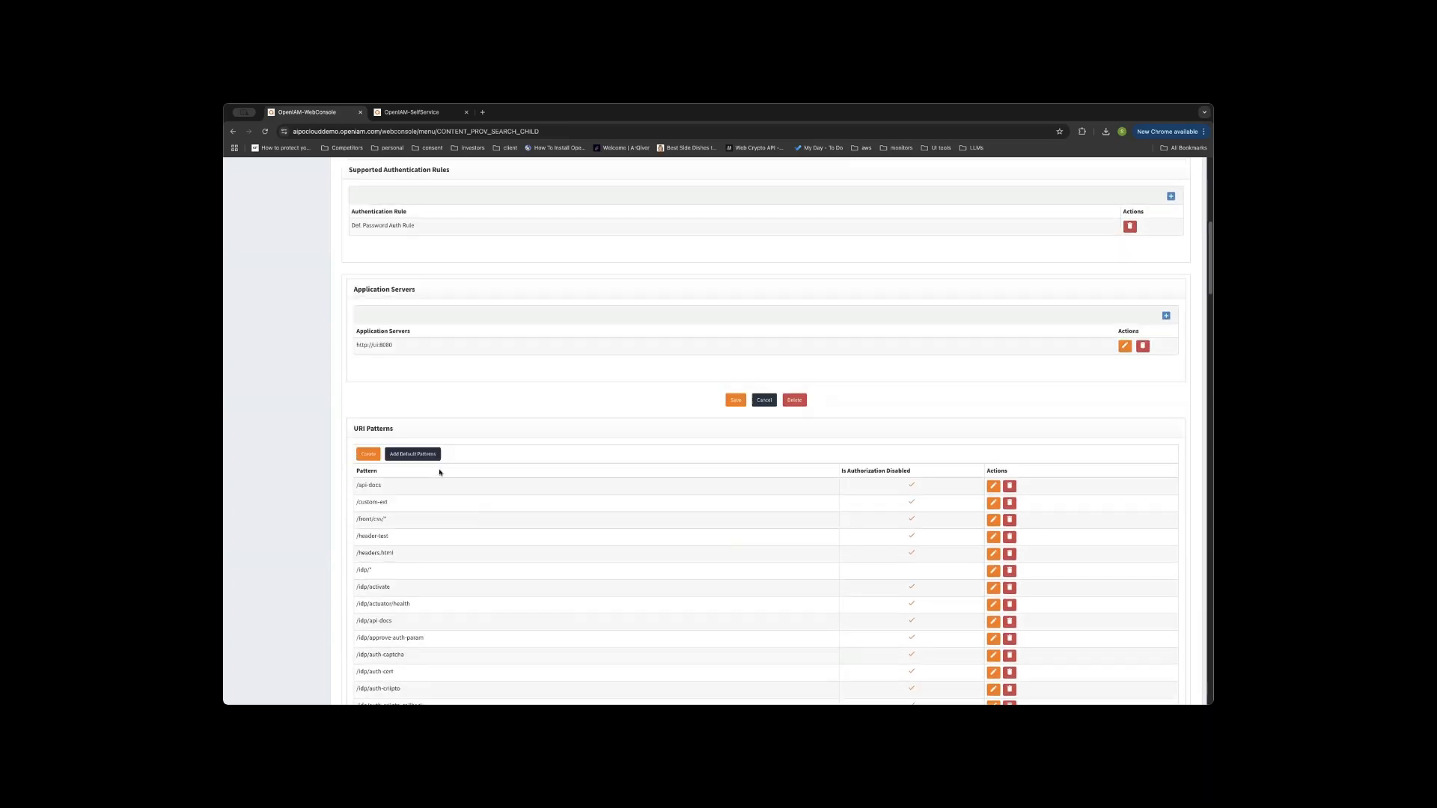
scroll(407, 491, up, 5)
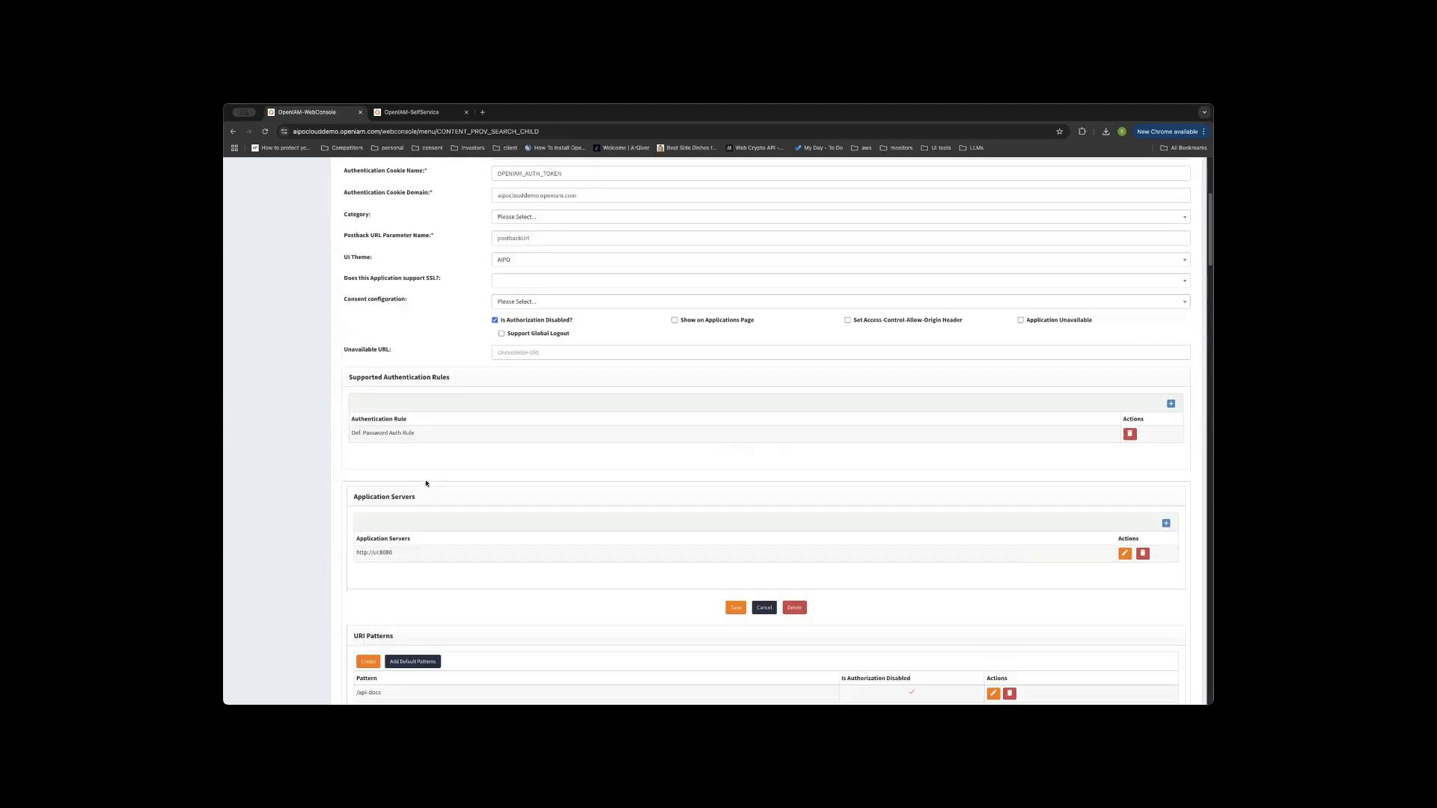
scroll(411, 501, down, 4)
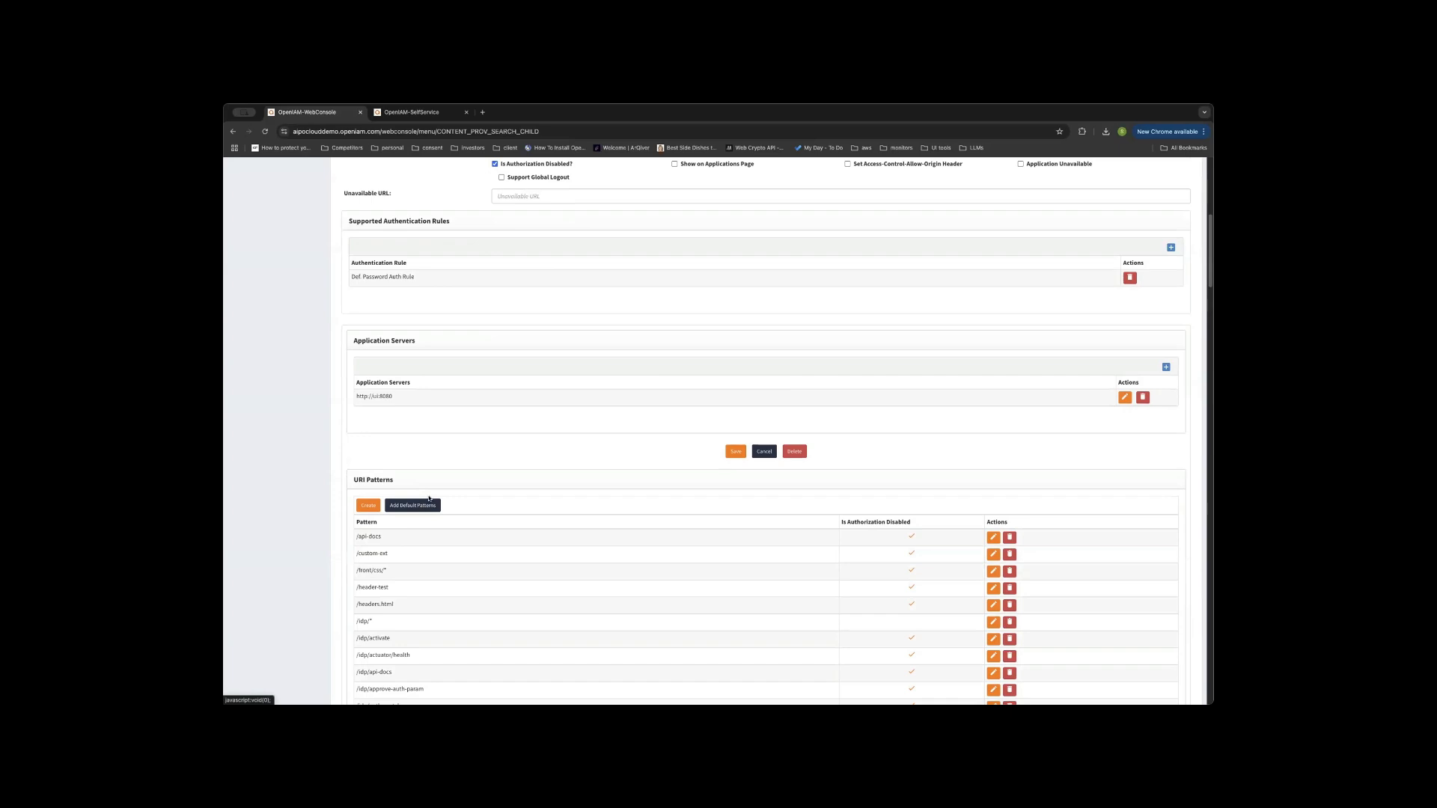
scroll(441, 487, up, 11)
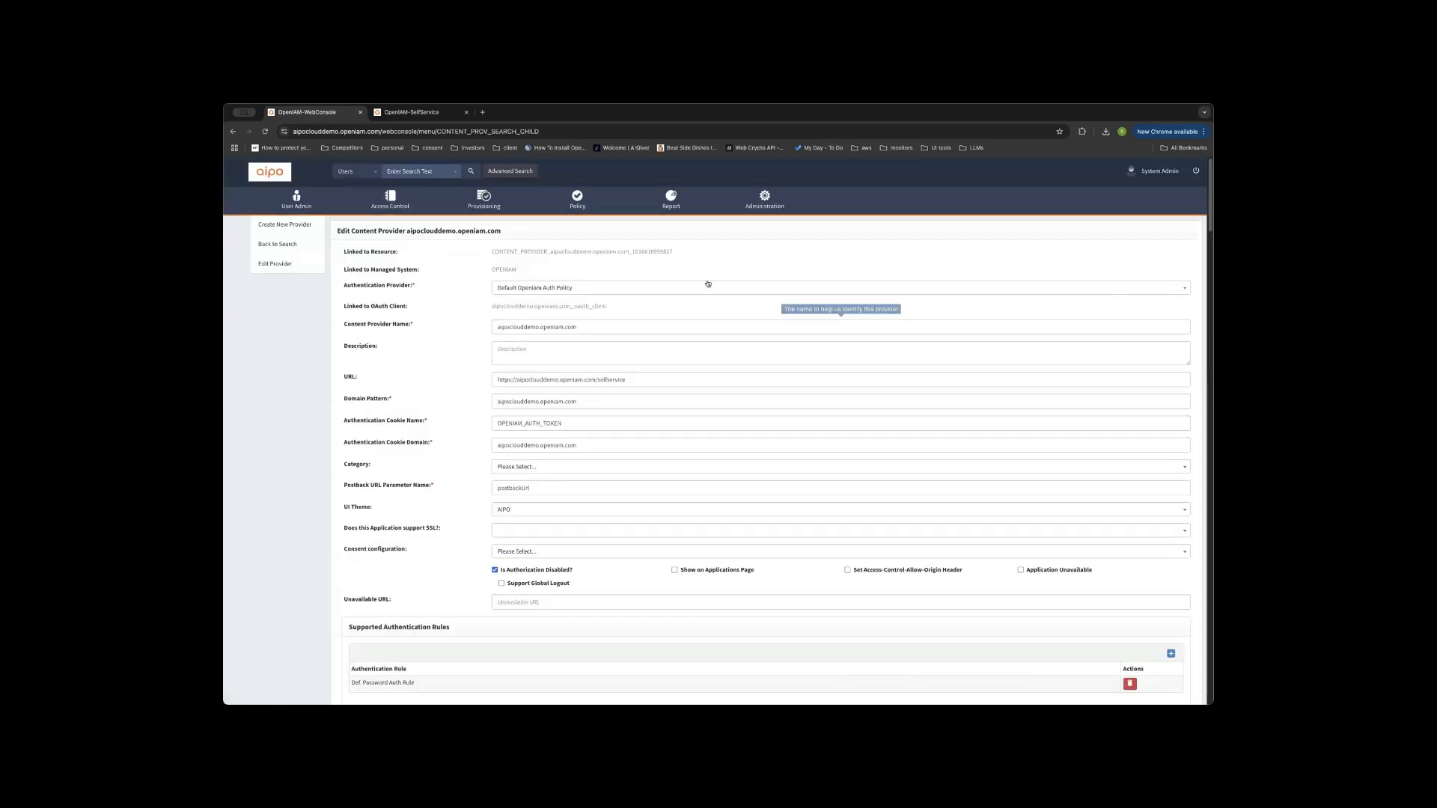
Load the SelfRegistration on AIPOC dashboard diagram with its individual and corporation branches.
click(763, 202)
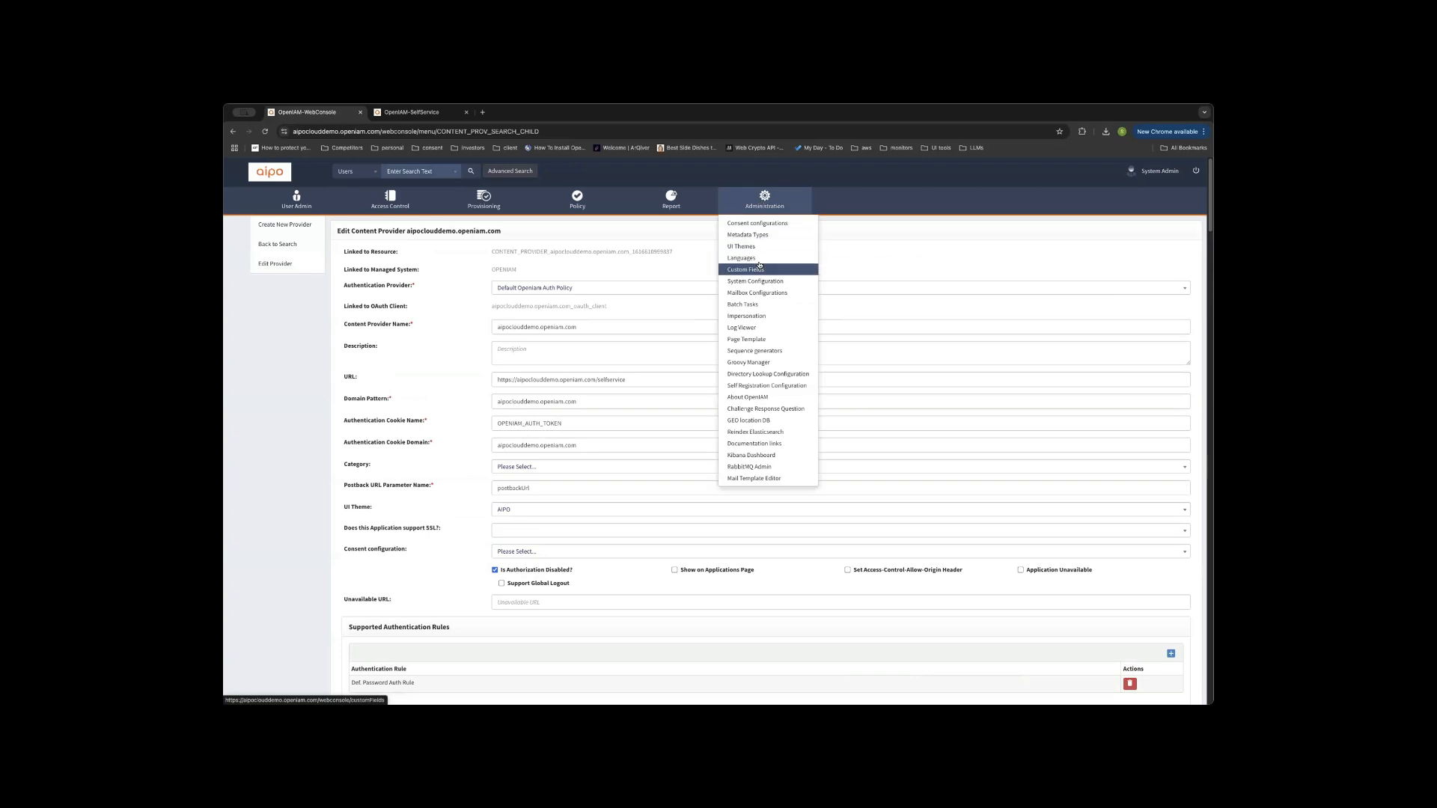
click(742, 386)
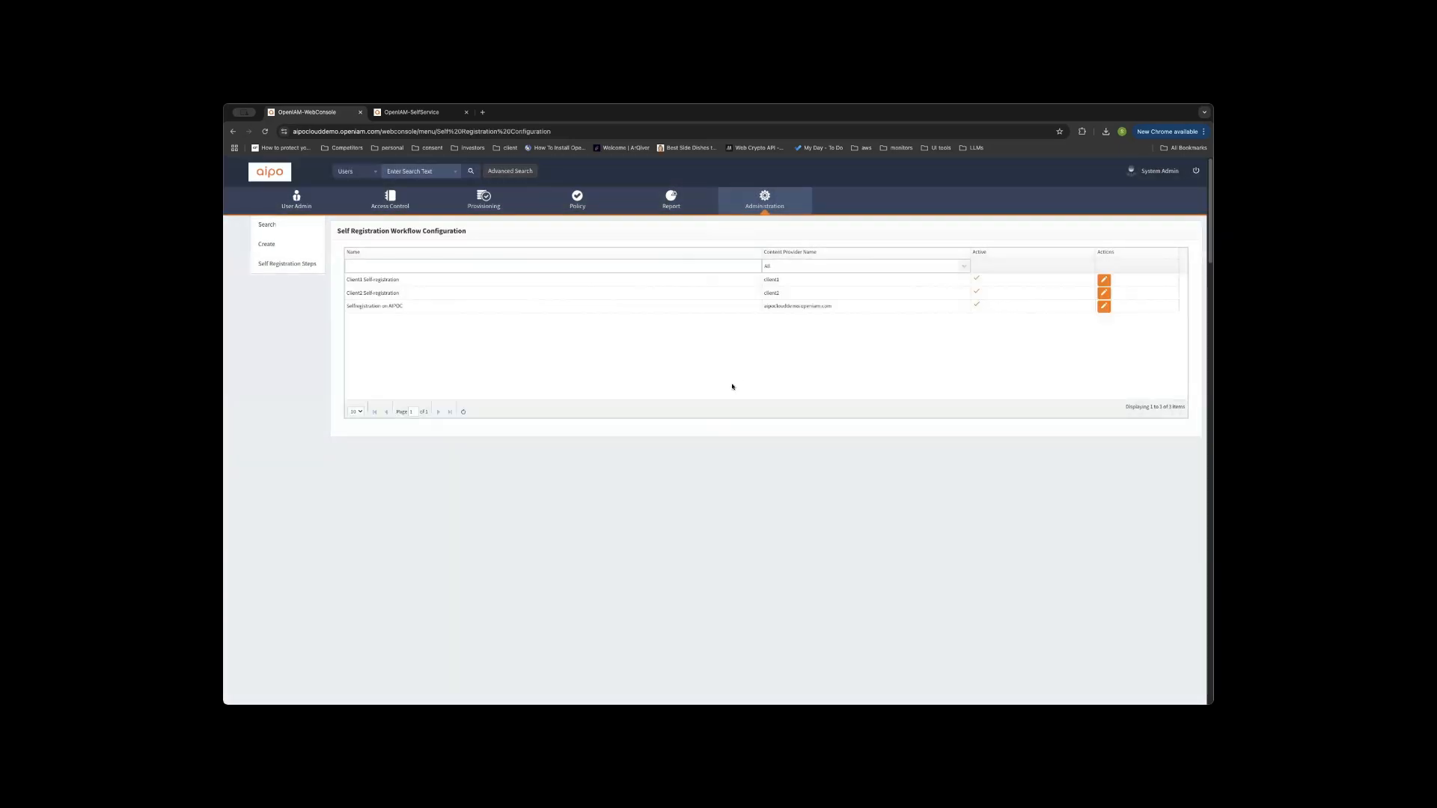
click(1103, 306)
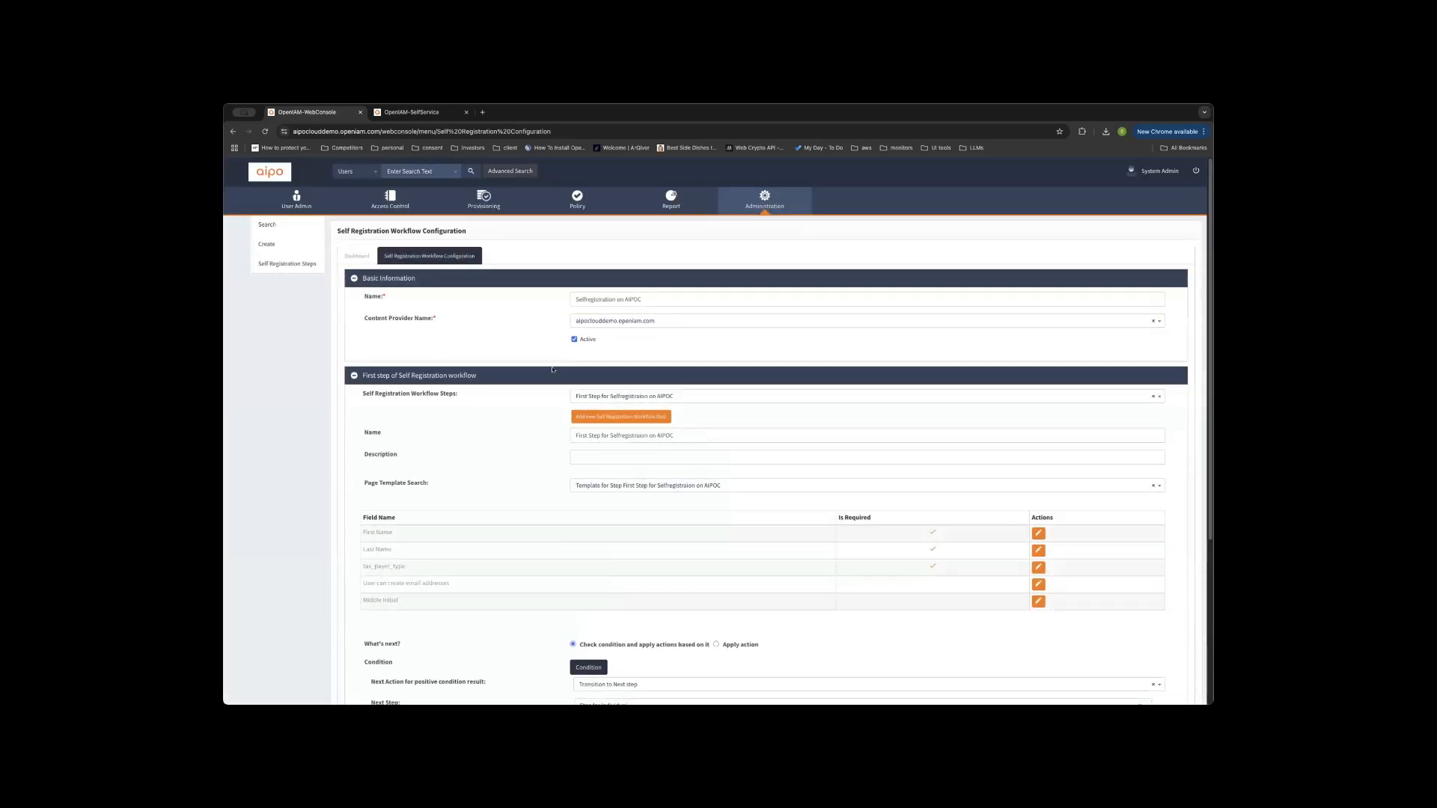
click(357, 256)
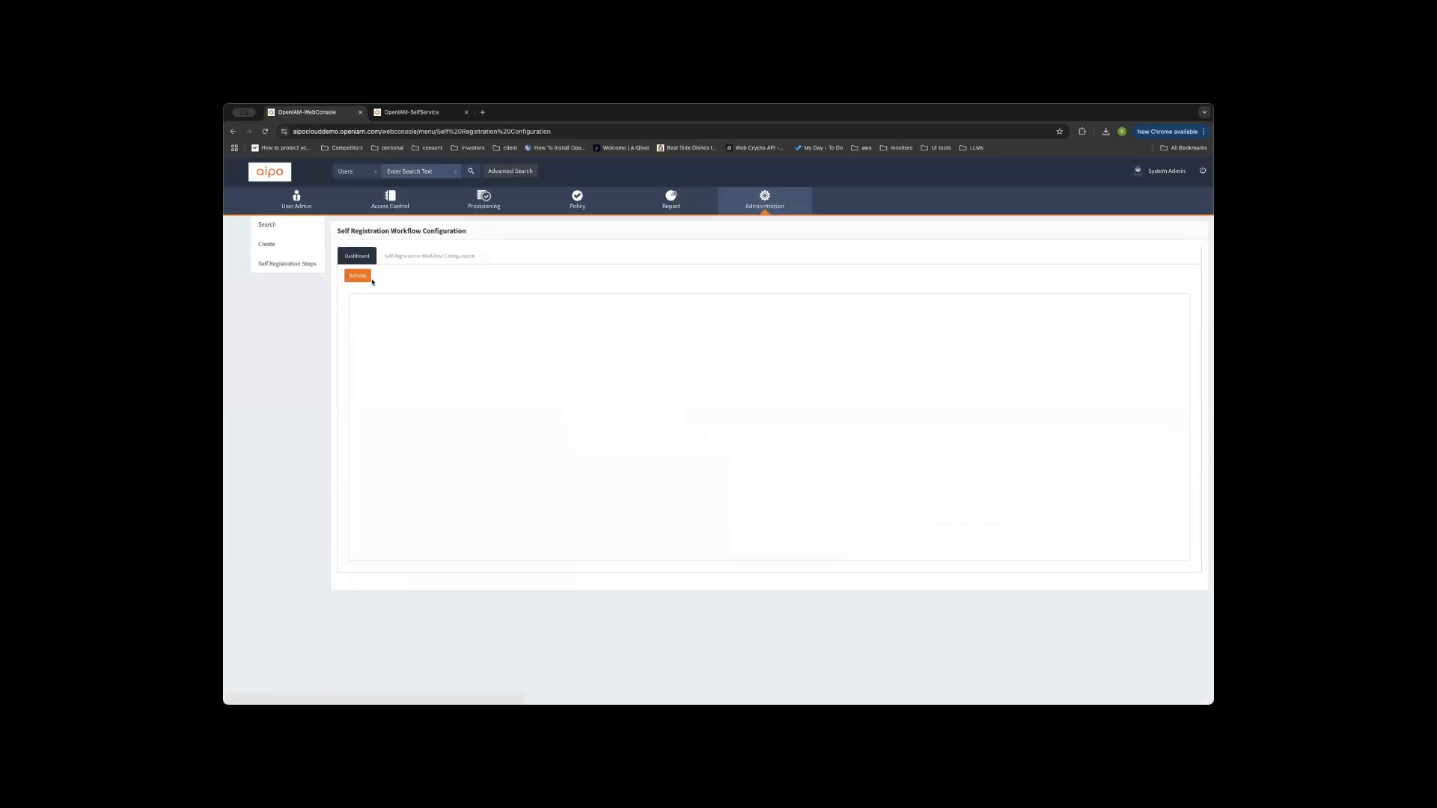
click(357, 275)
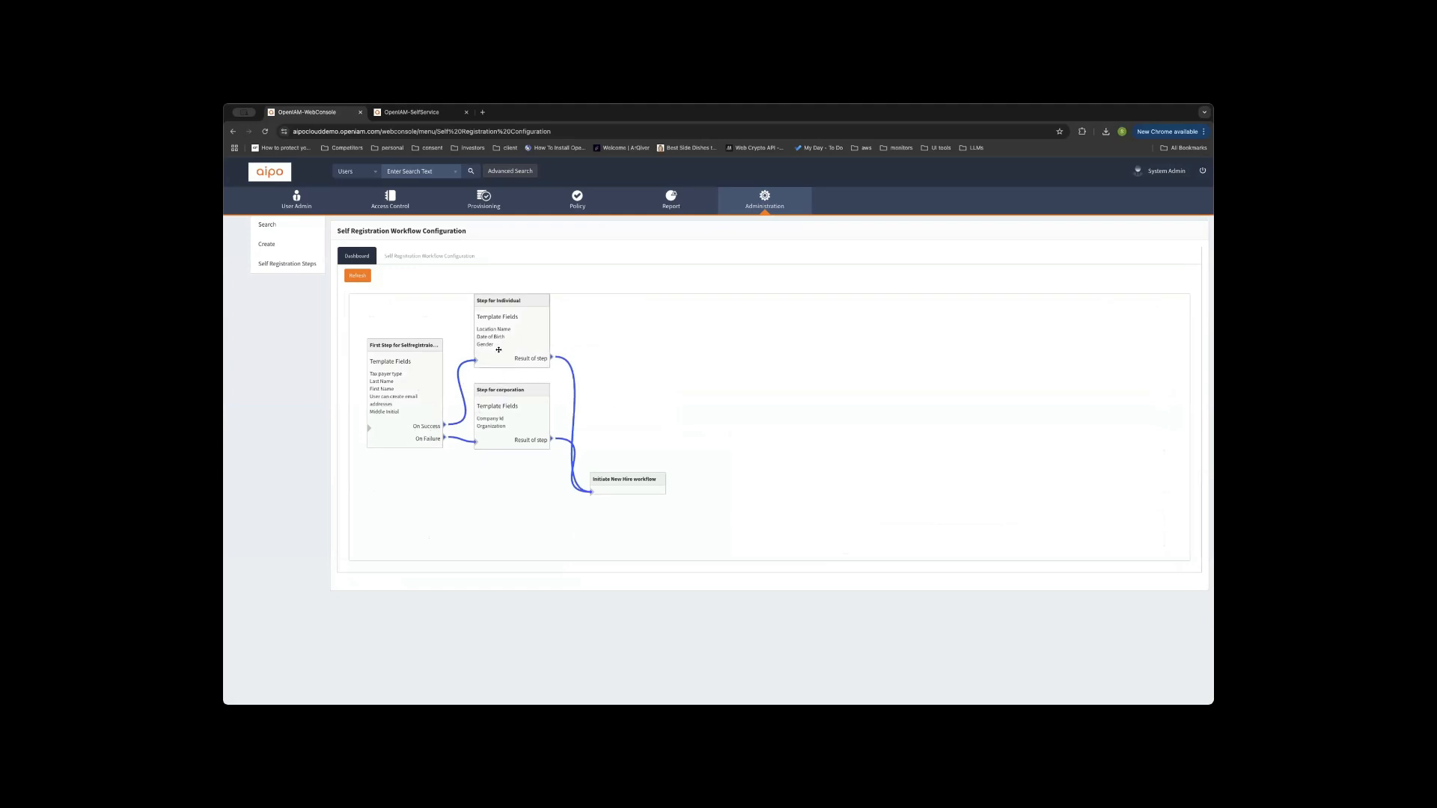
click(436, 256)
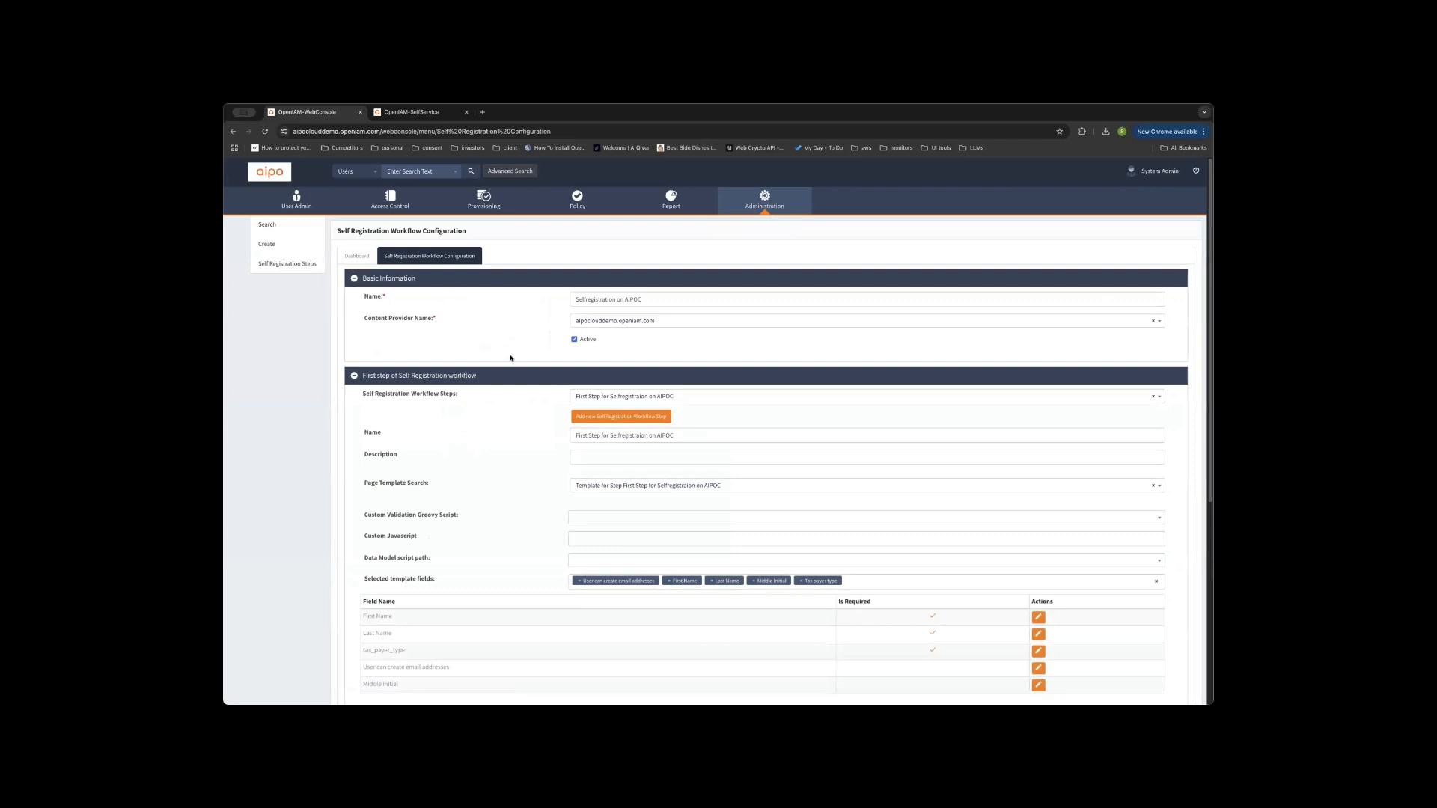
Add Employee Type and Job Code to the first step's selected template fields.
scroll(509, 360, down, 5)
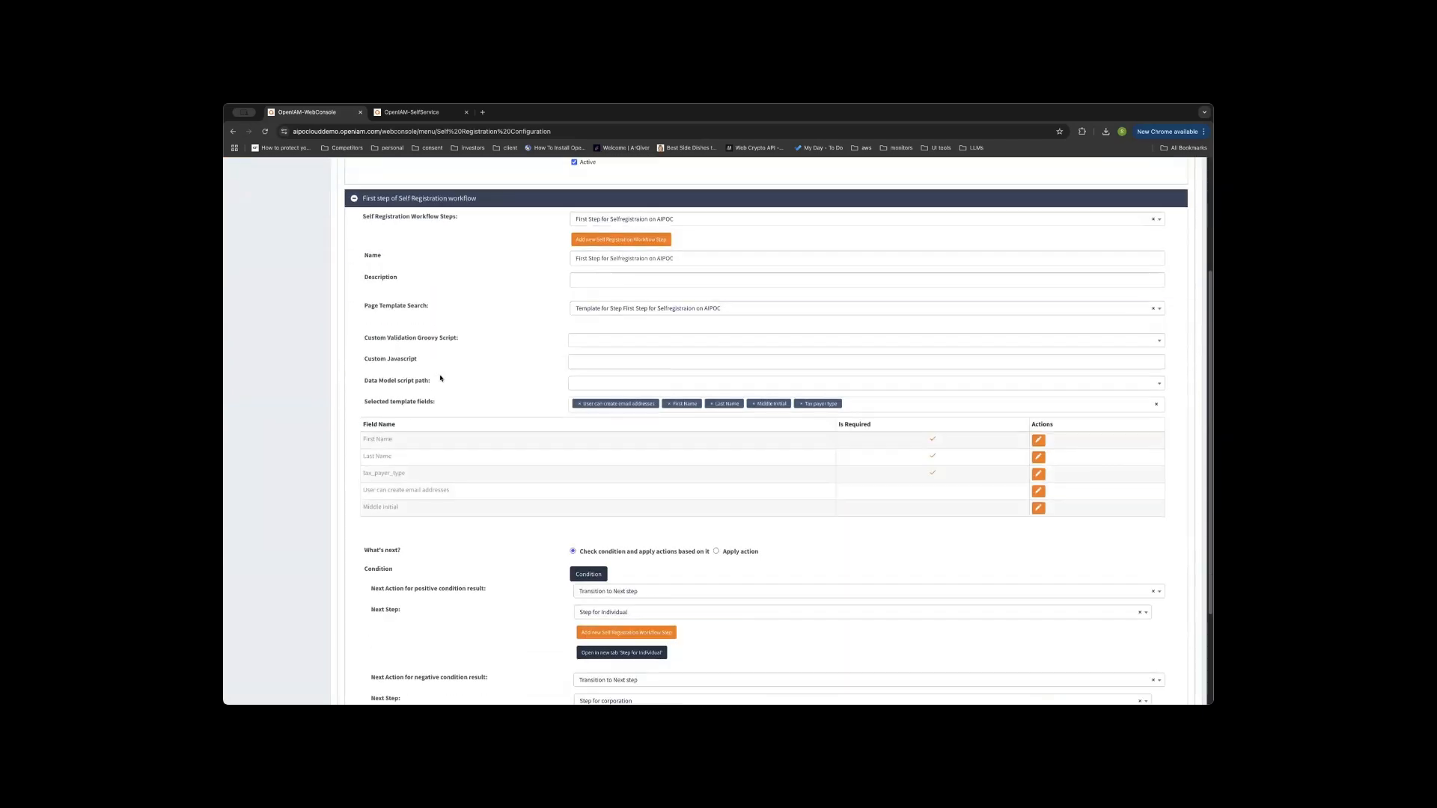
scroll(440, 377, down, 2)
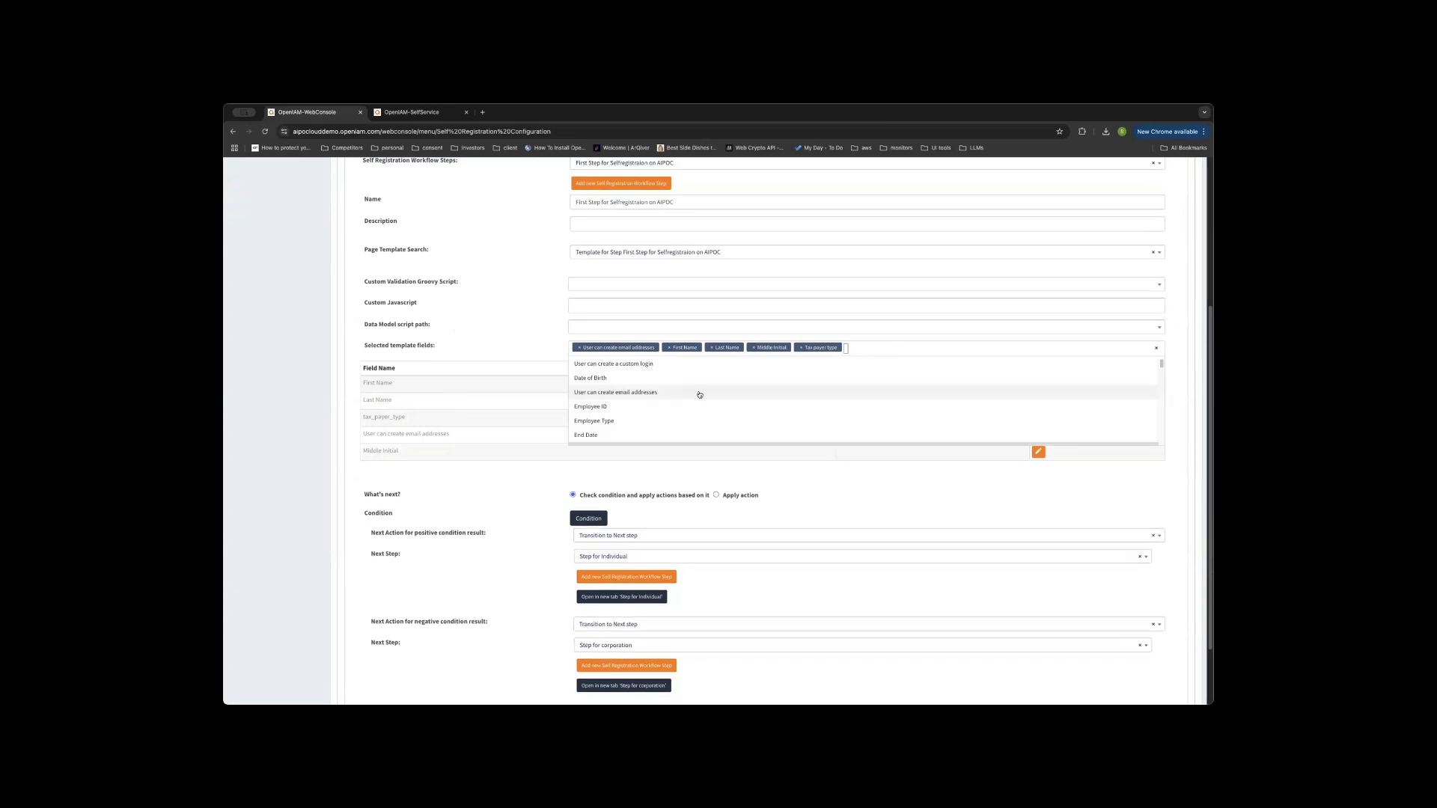
click(673, 420)
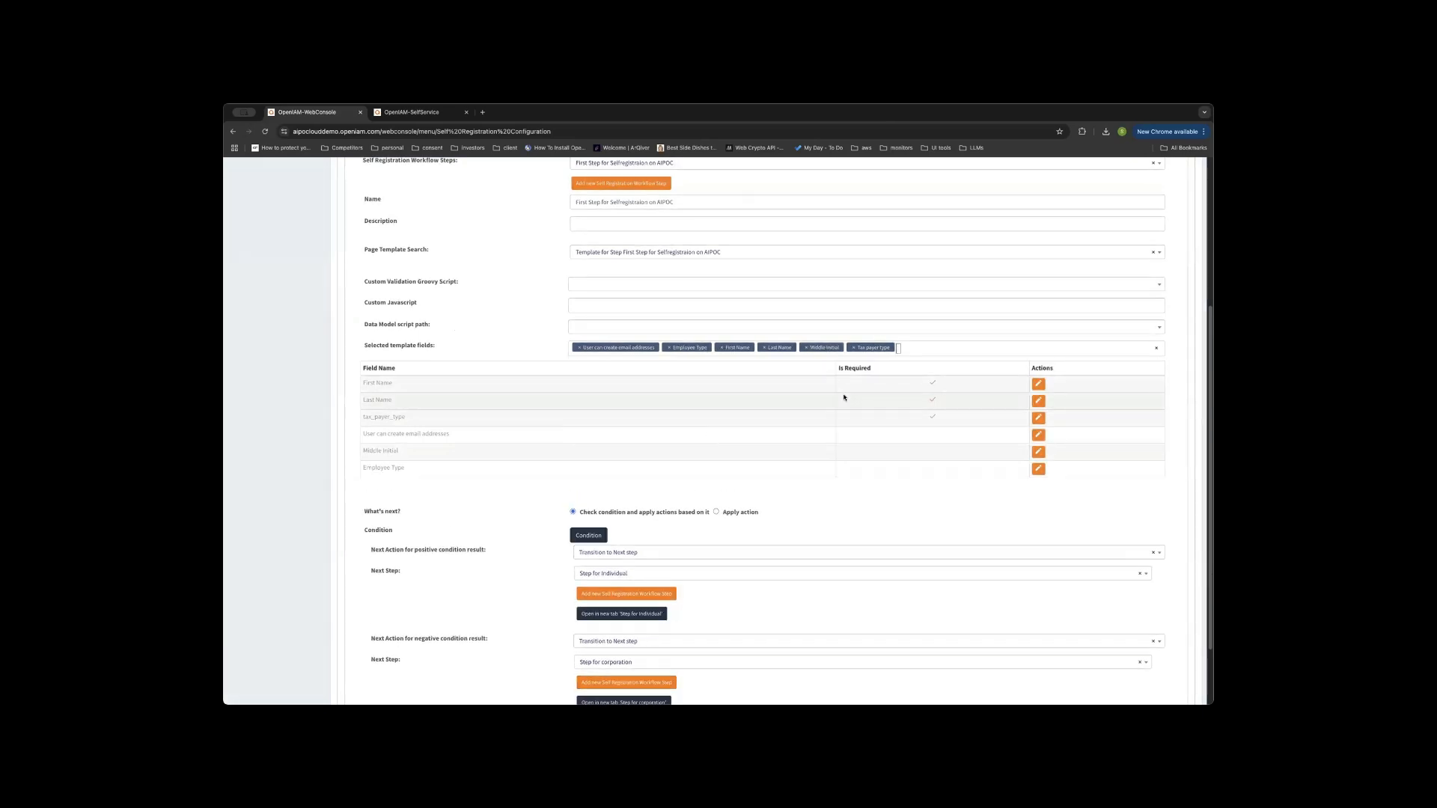
click(901, 346)
scroll(621, 420, down, 1)
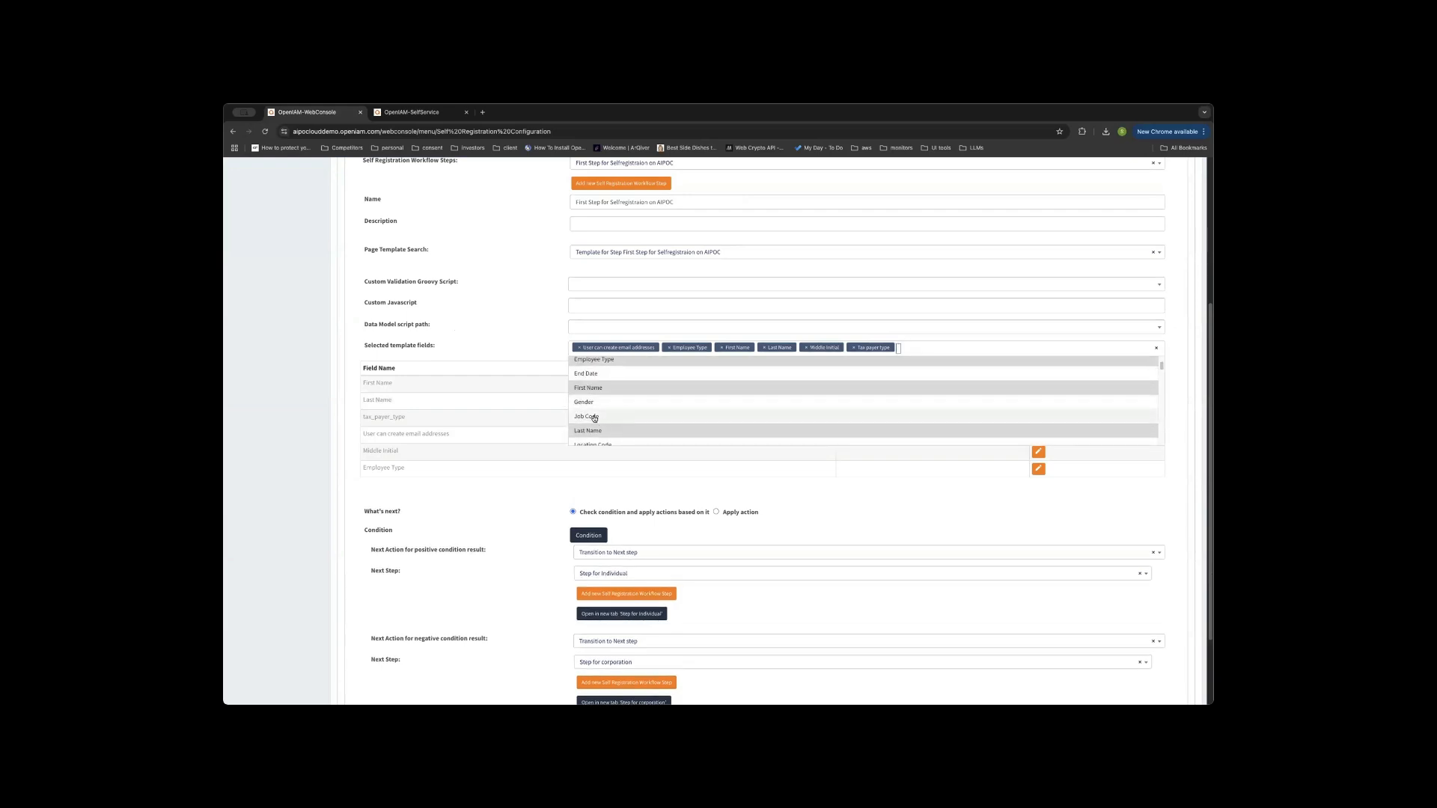
click(621, 421)
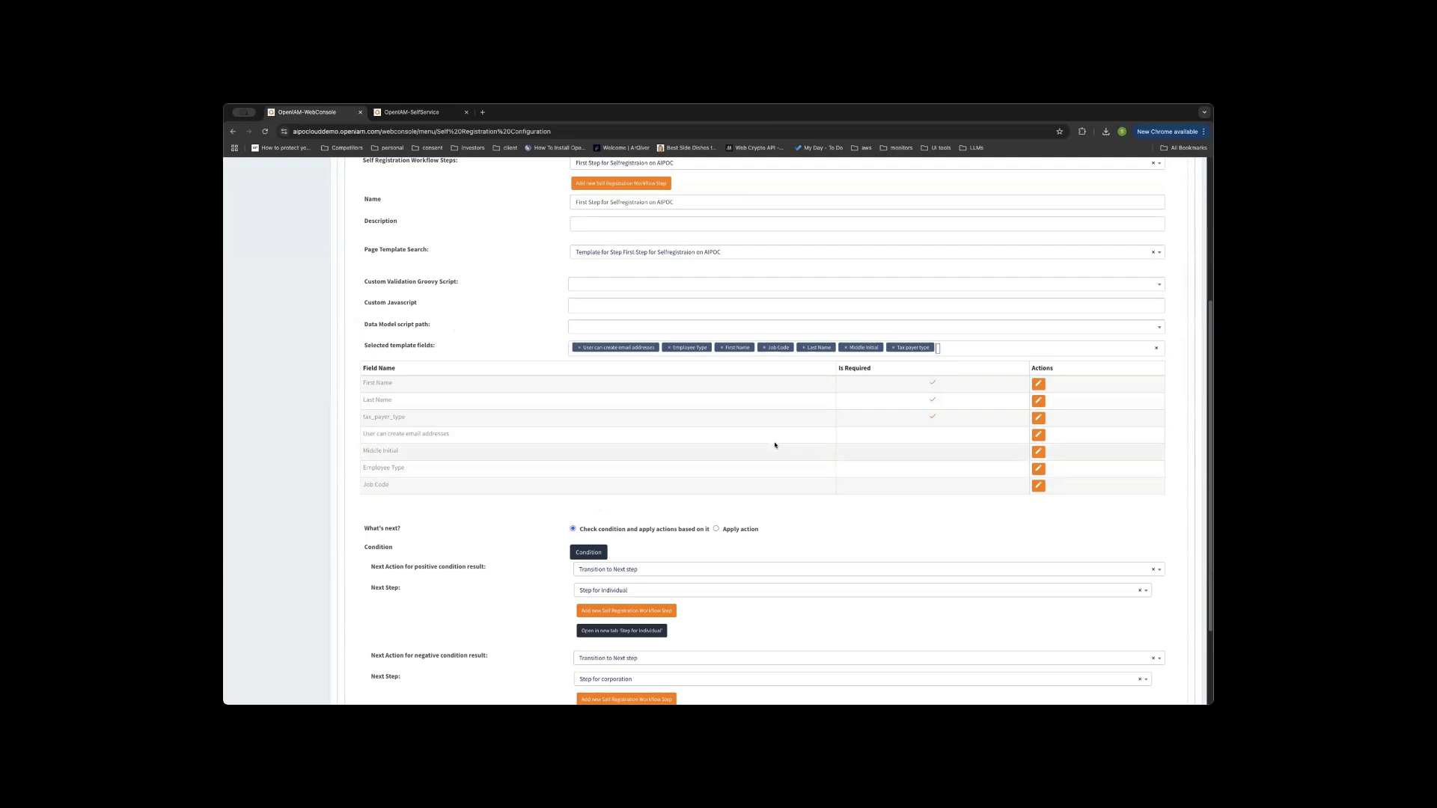
Inspect the first step's tax_payer_type equals individual condition and cancel without changes.
scroll(766, 442, down, 3)
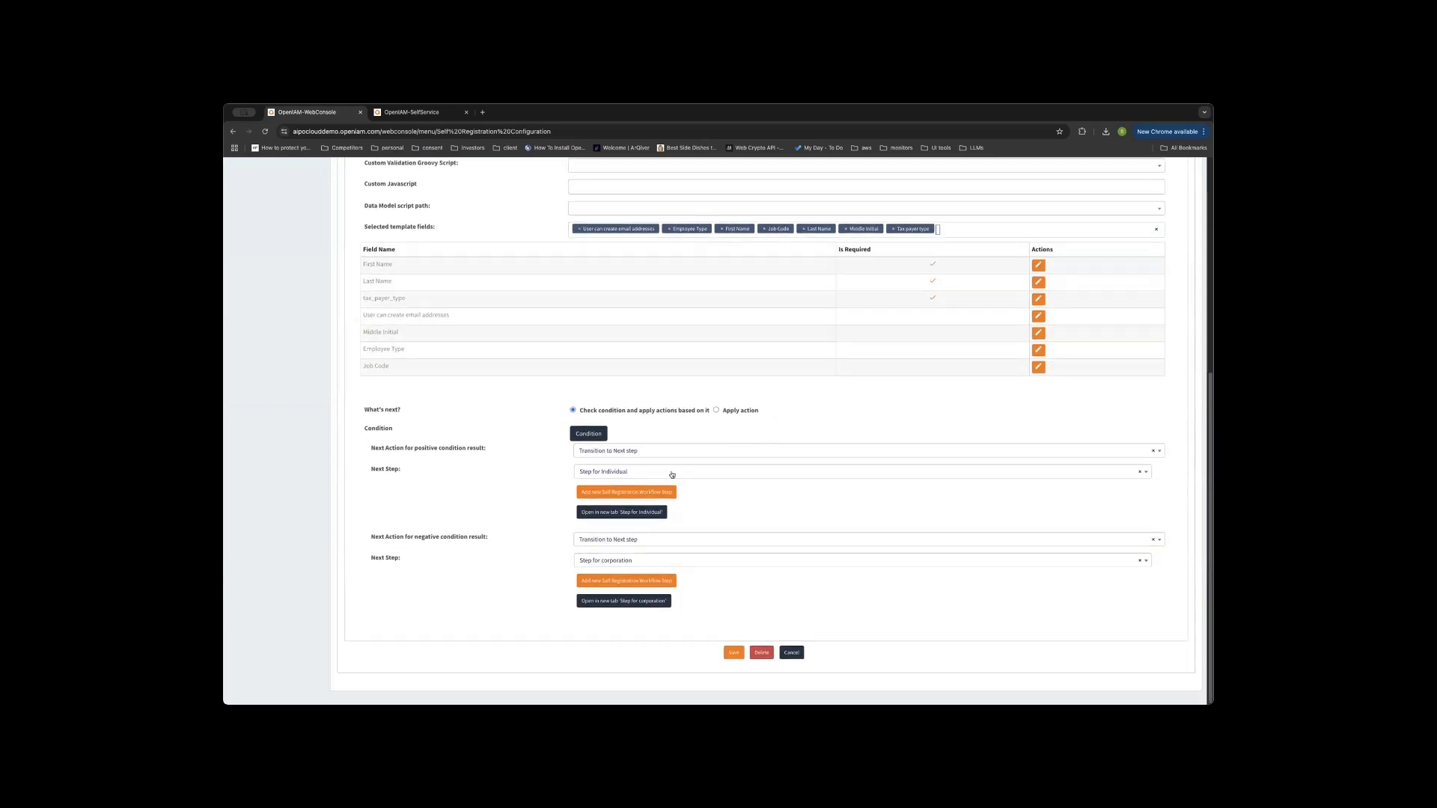
click(588, 434)
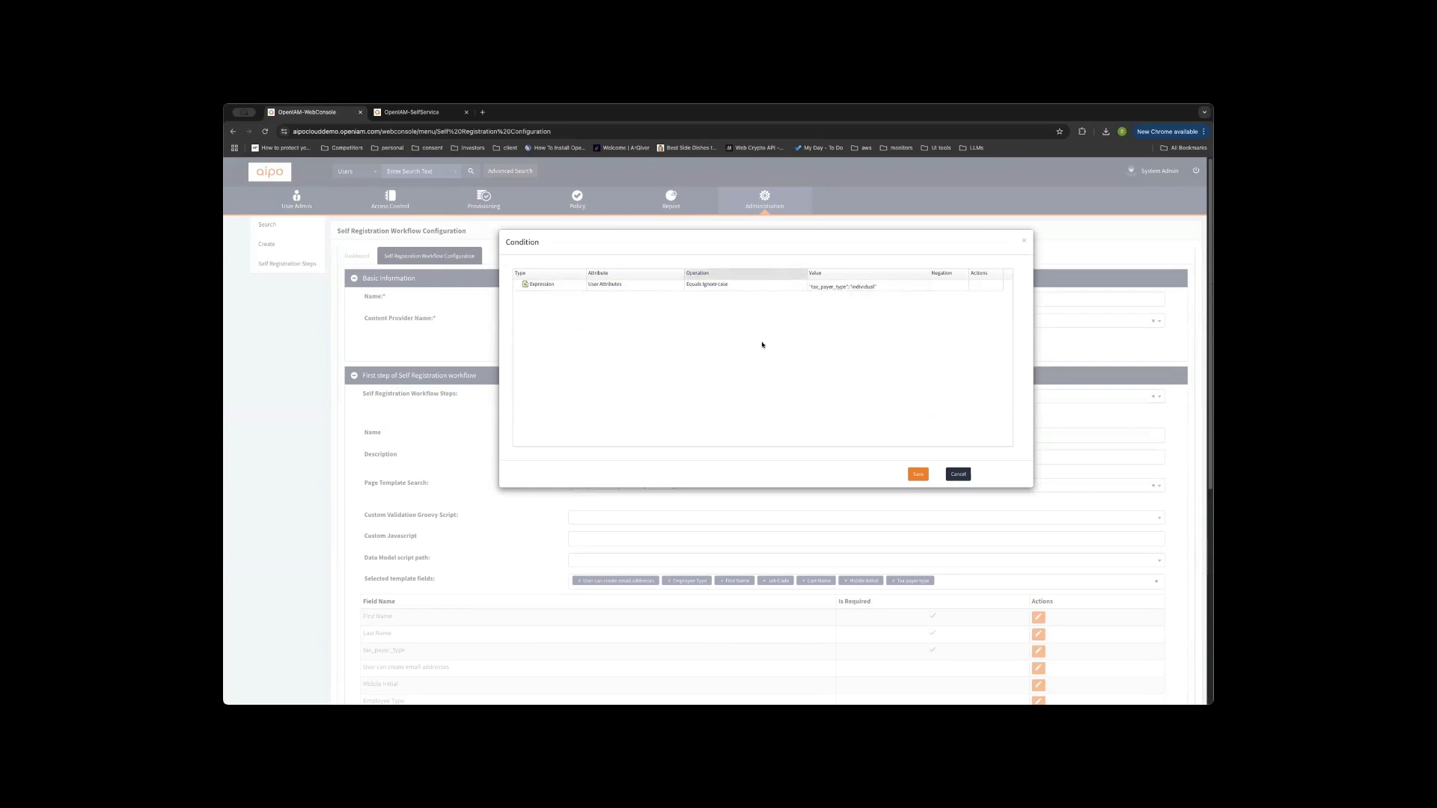
click(958, 474)
scroll(846, 392, down, 5)
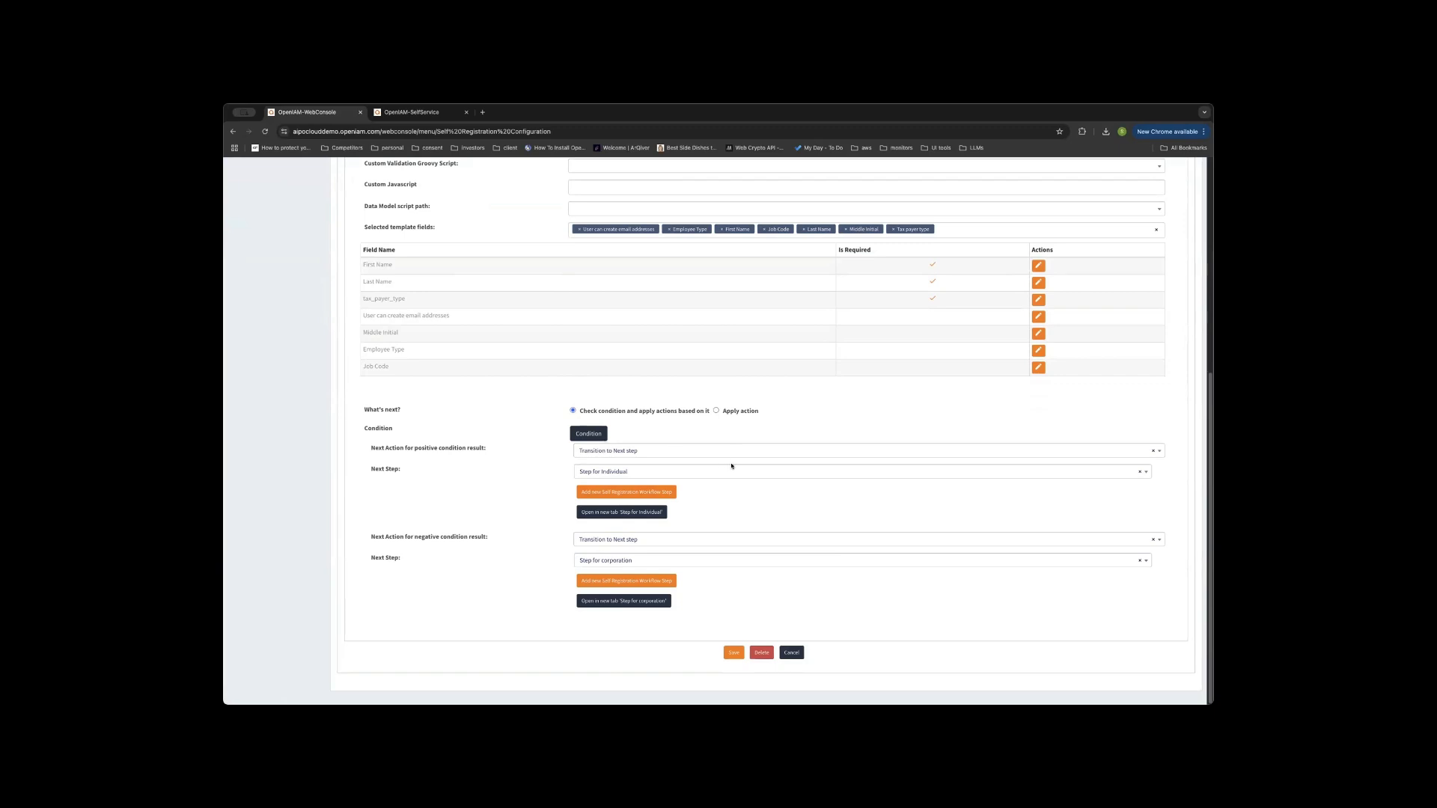
scroll(734, 457, up, 5)
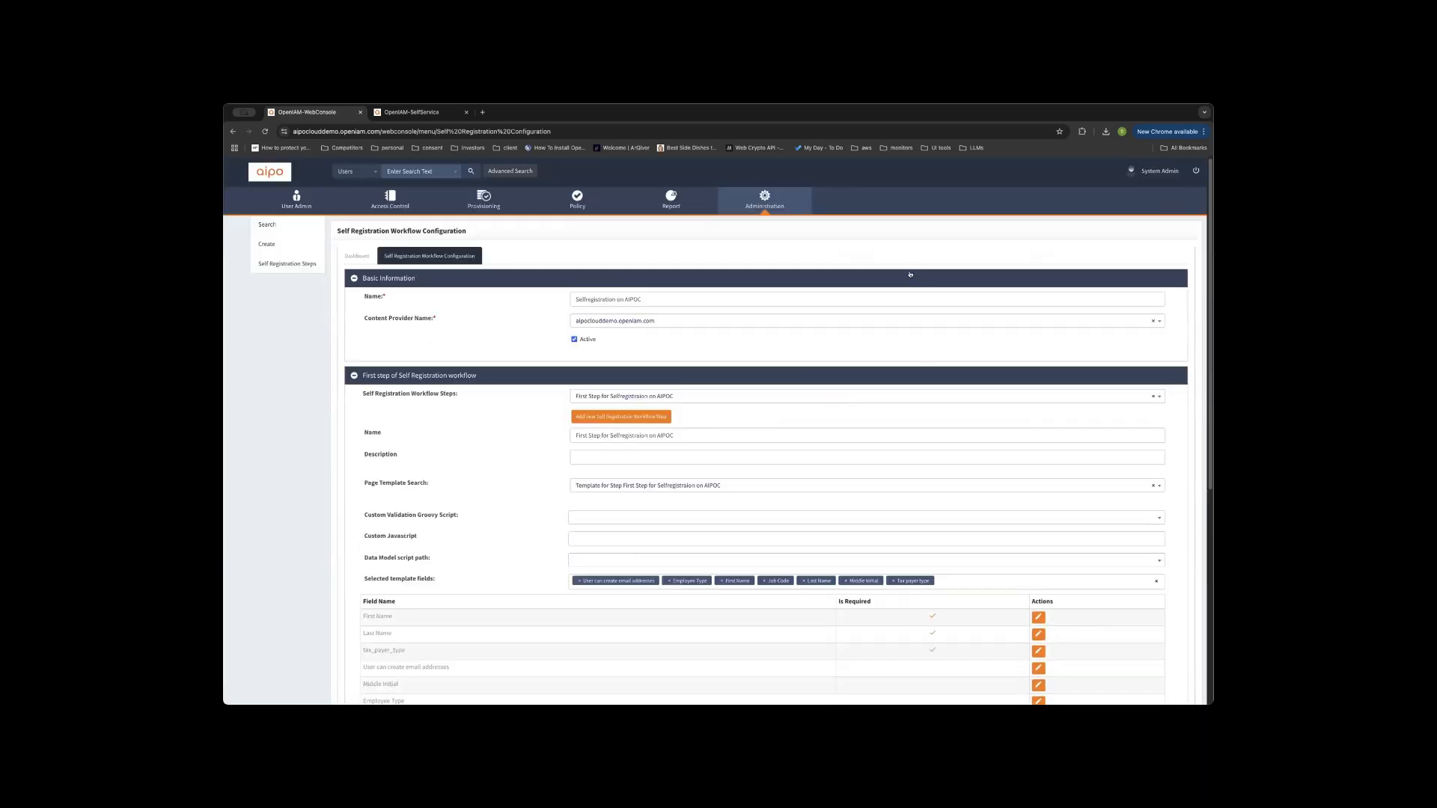
Move from the configuration page to the OpenIAM API slide.
scroll(696, 539, down, 4)
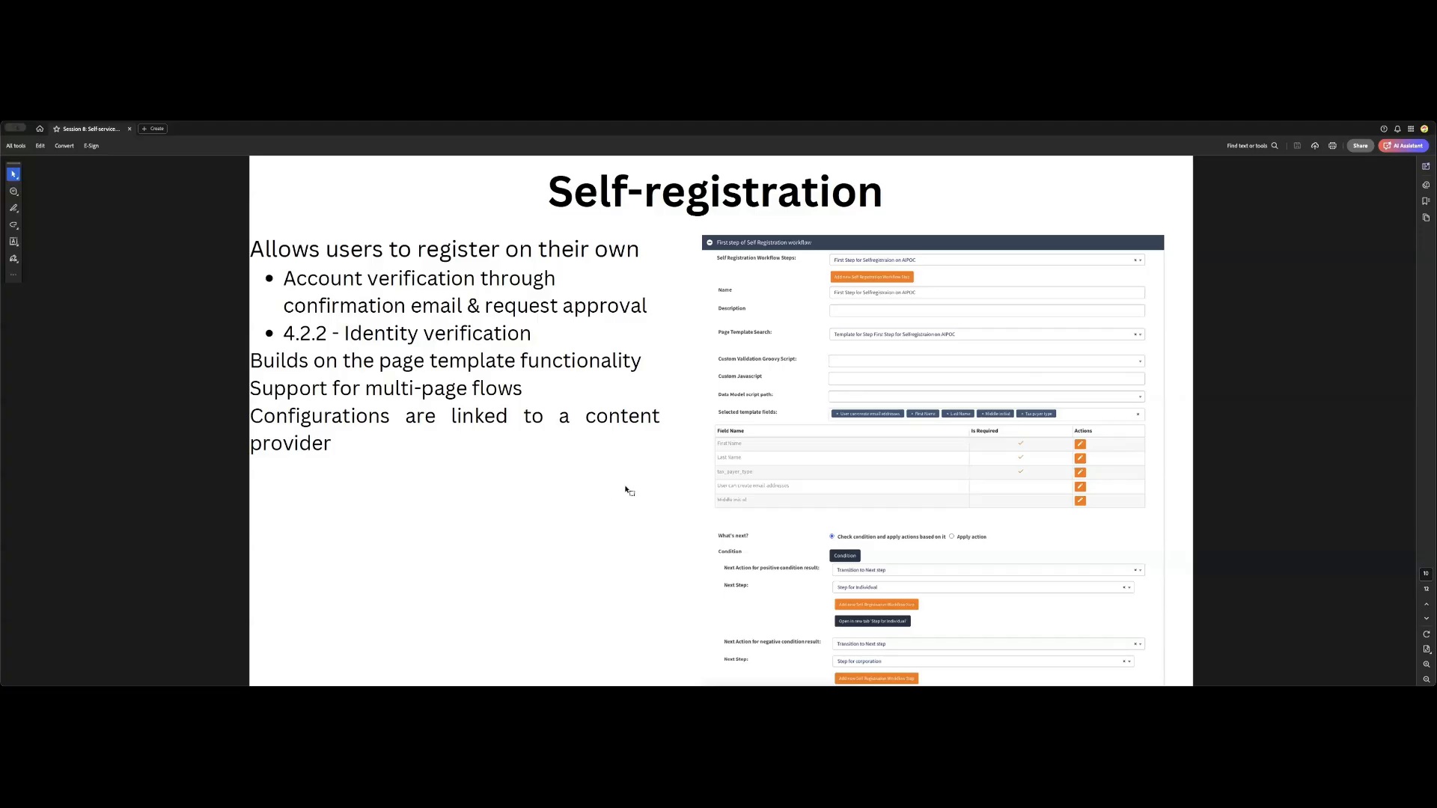
key(Page_Down)
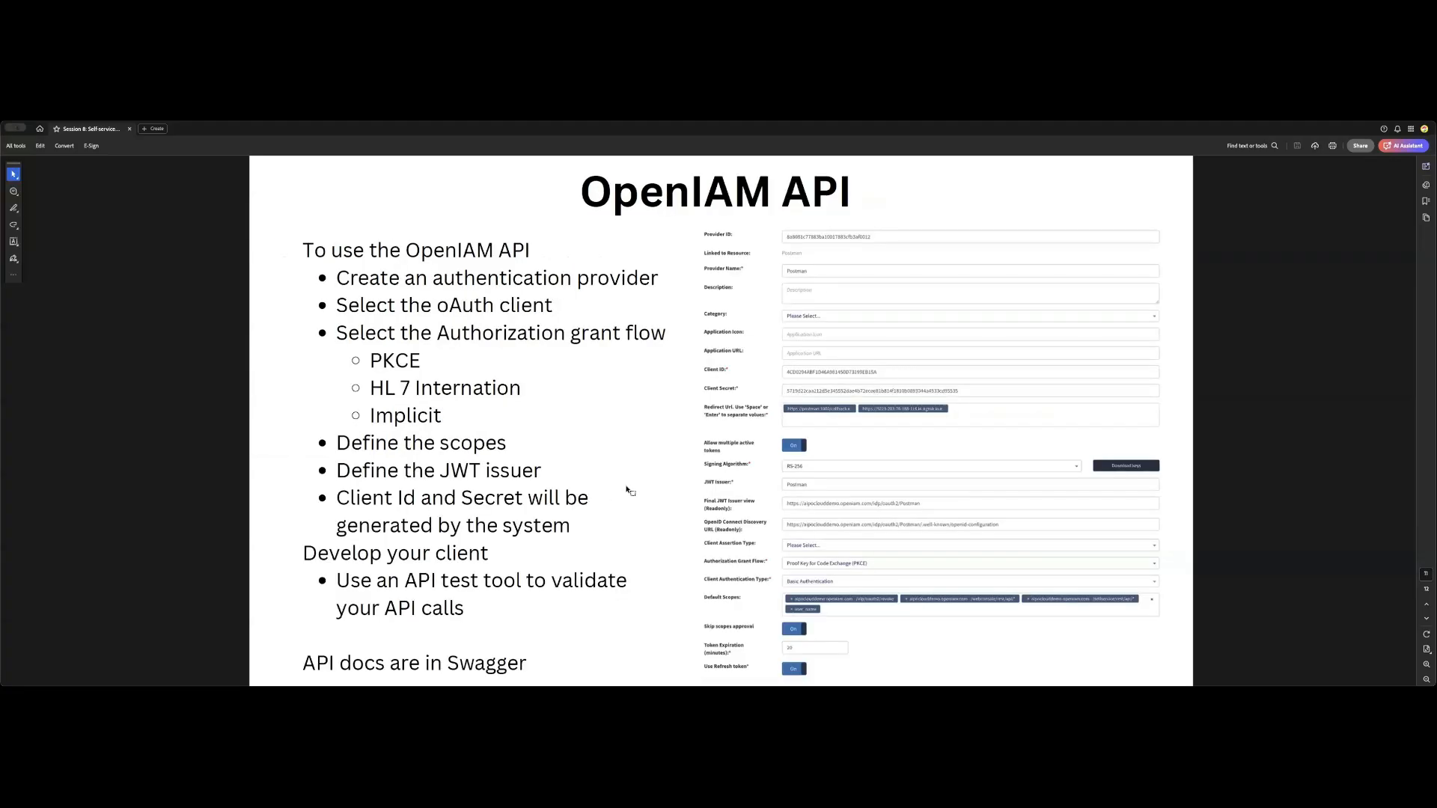
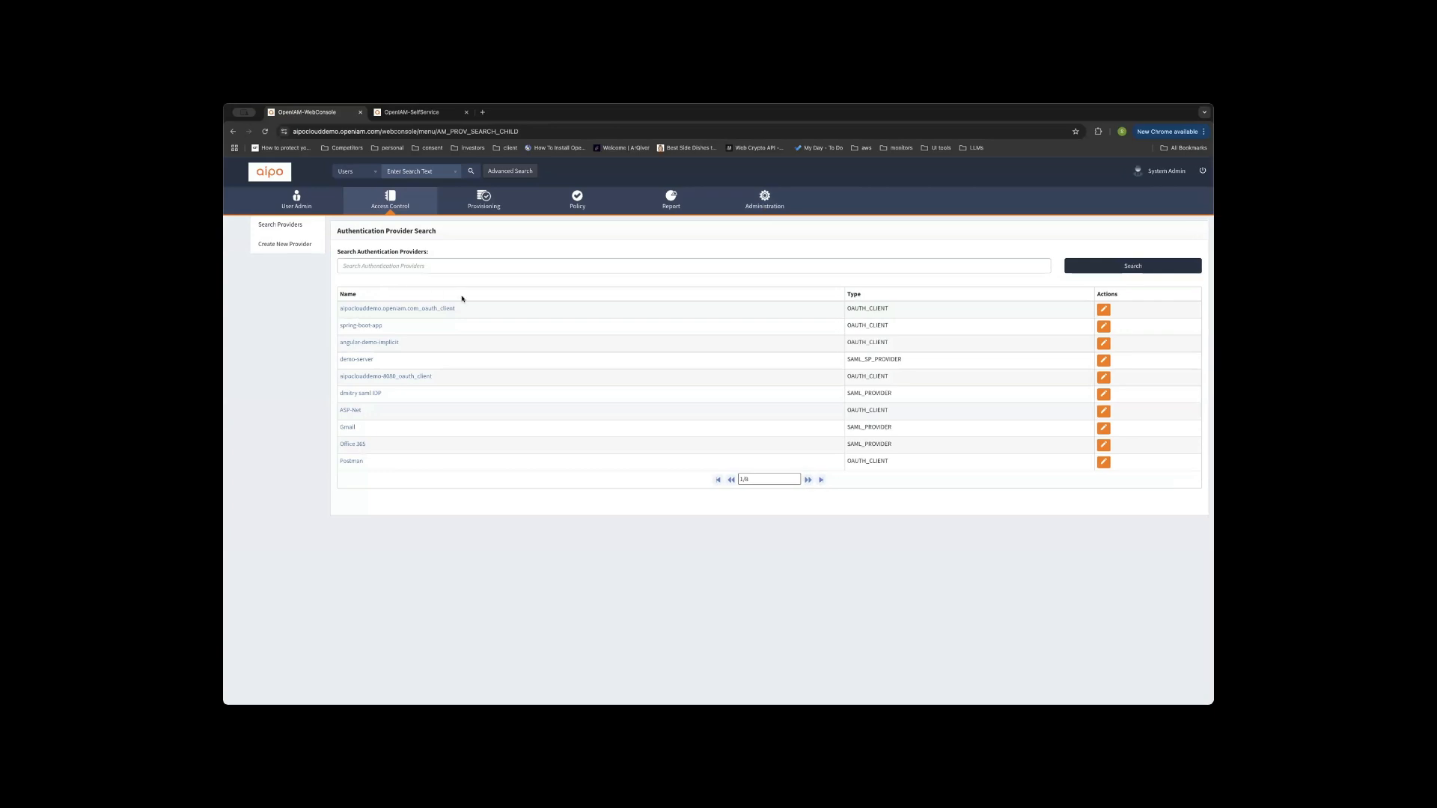
click(290, 245)
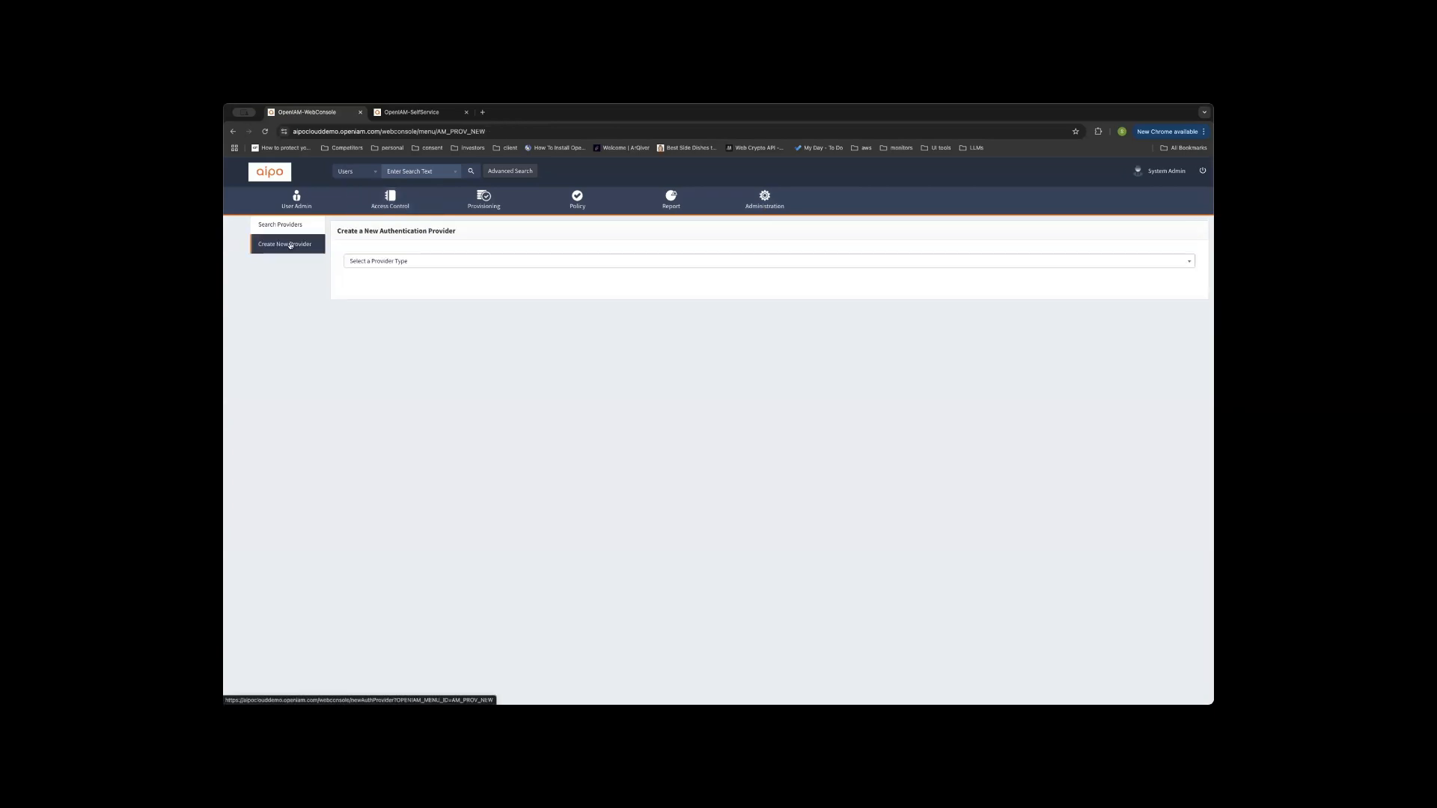
click(560, 263)
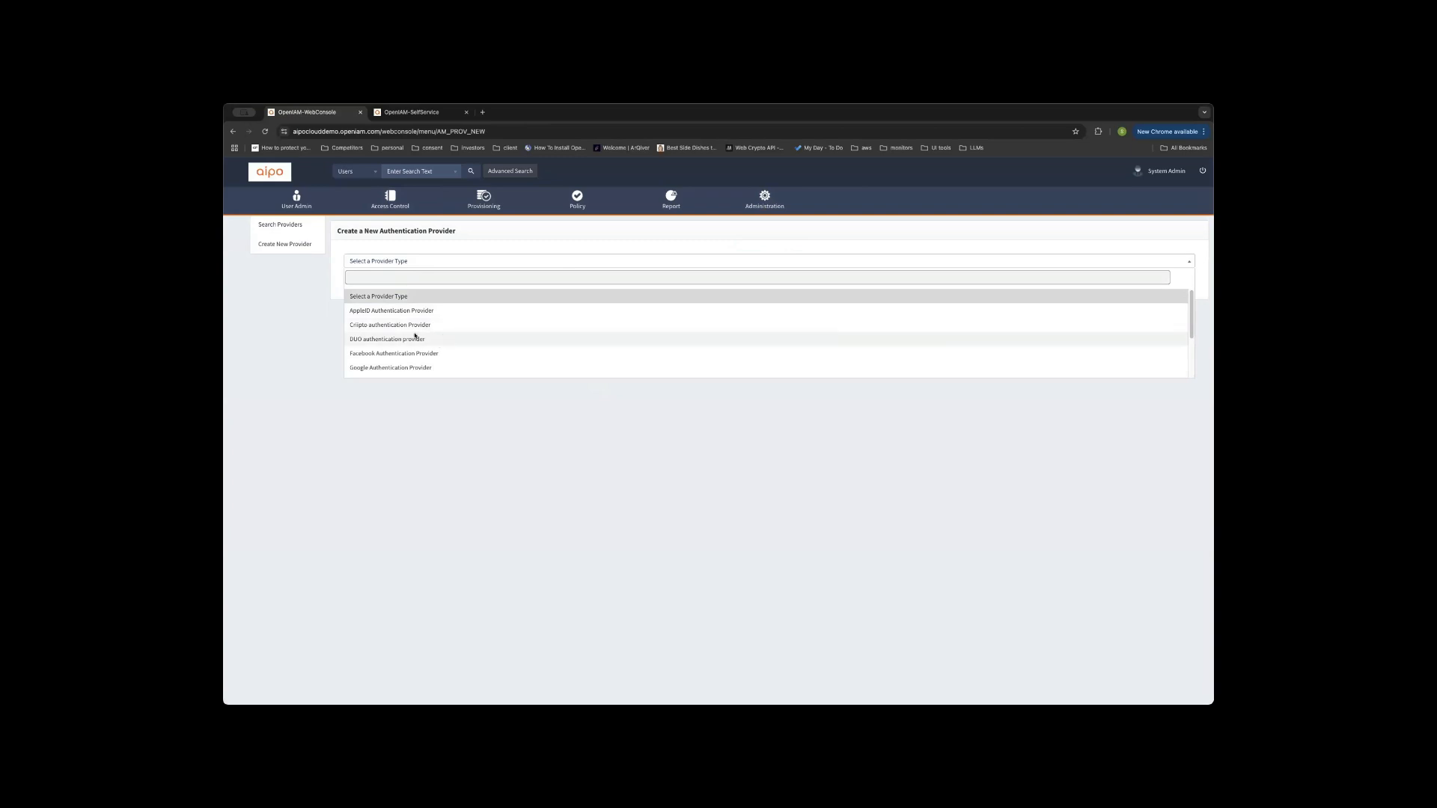
scroll(396, 327, down, 1)
scroll(397, 333, down, 3)
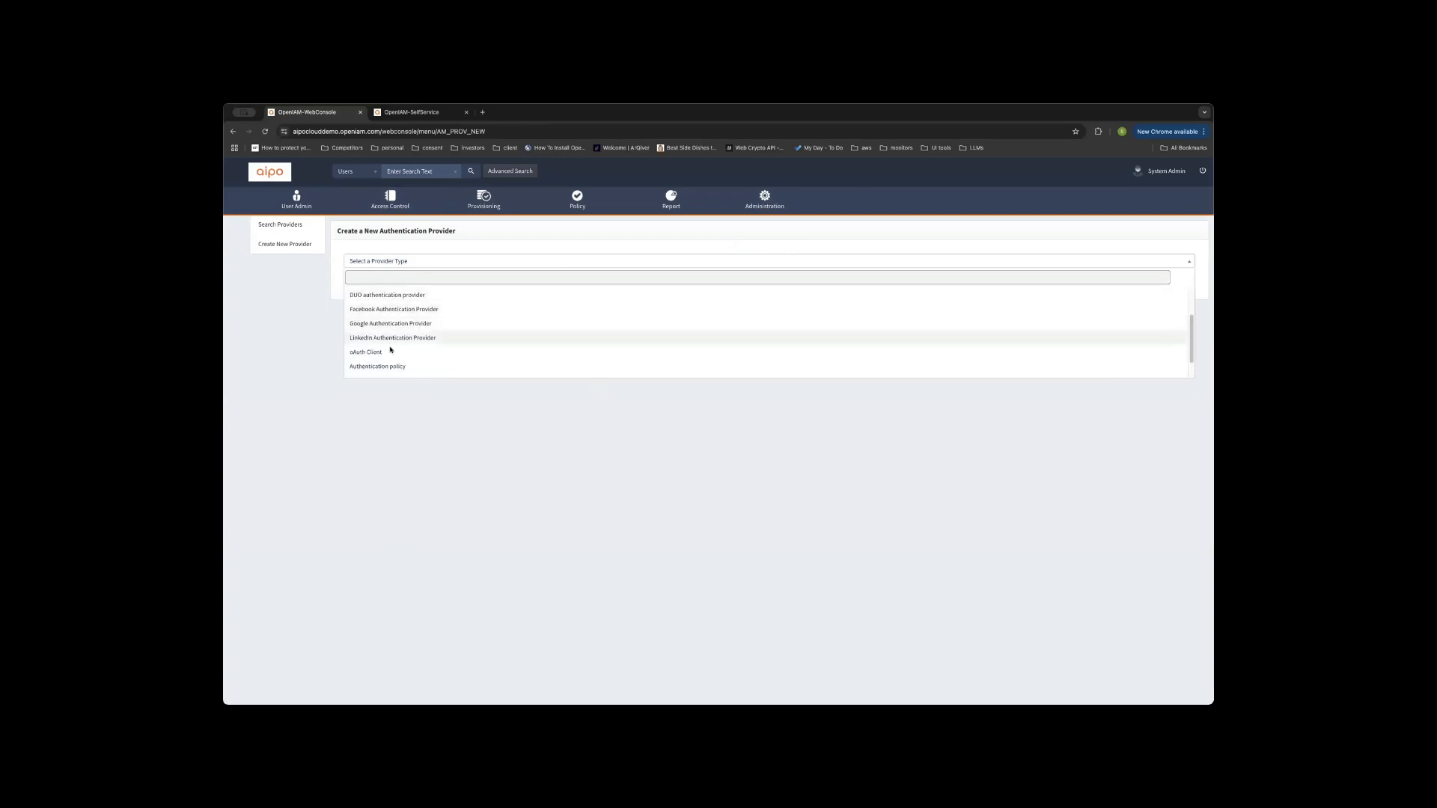
scroll(367, 340, down, 2)
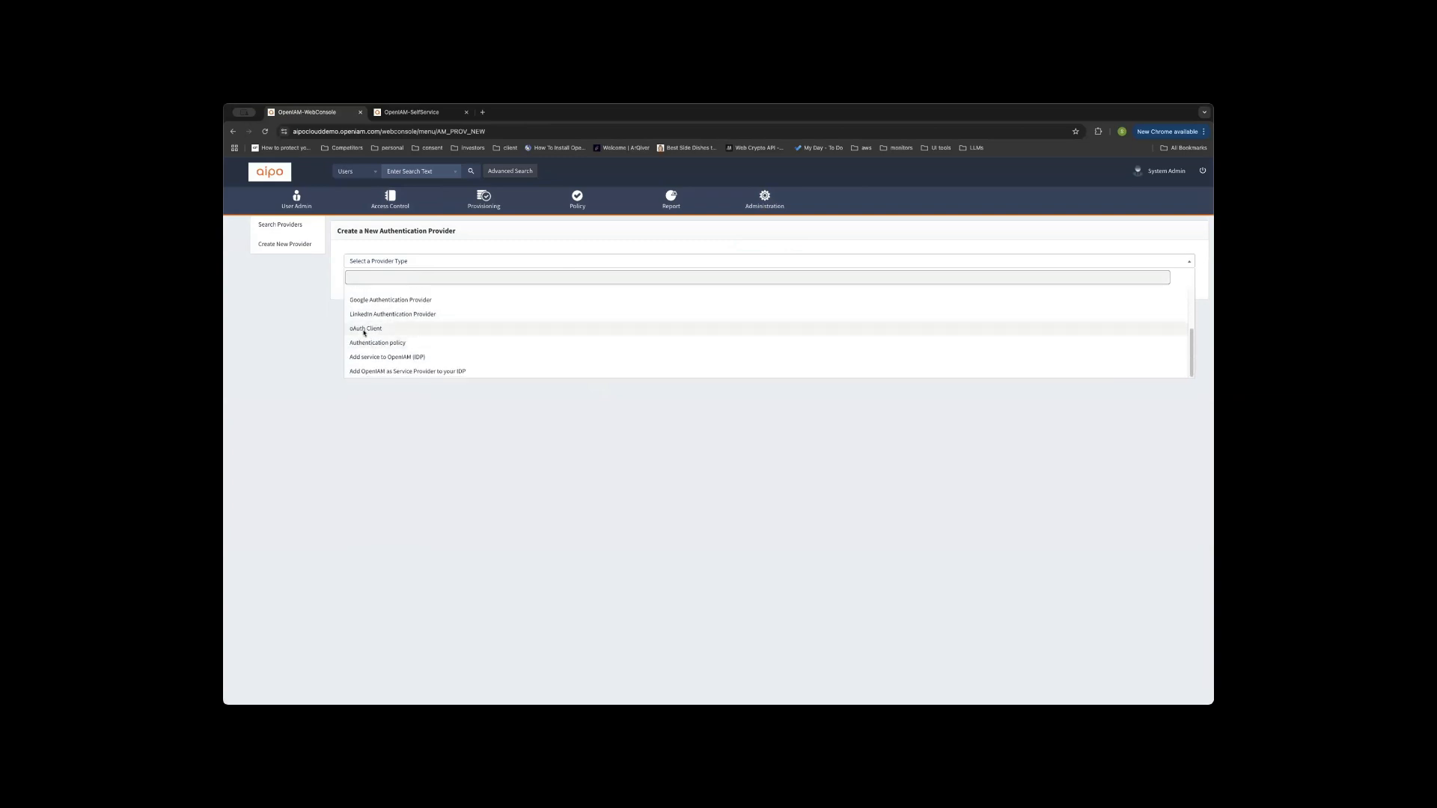
click(365, 327)
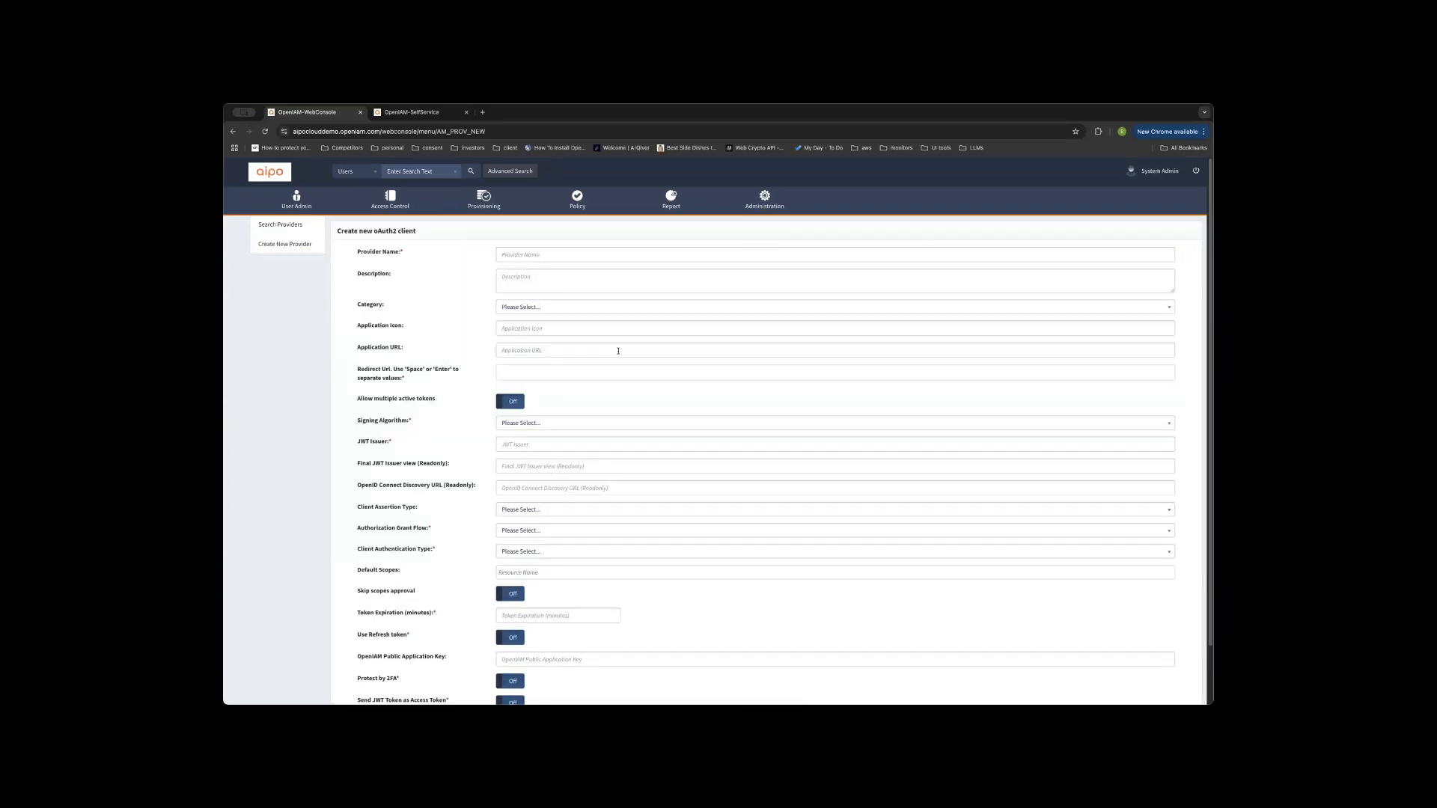
click(292, 226)
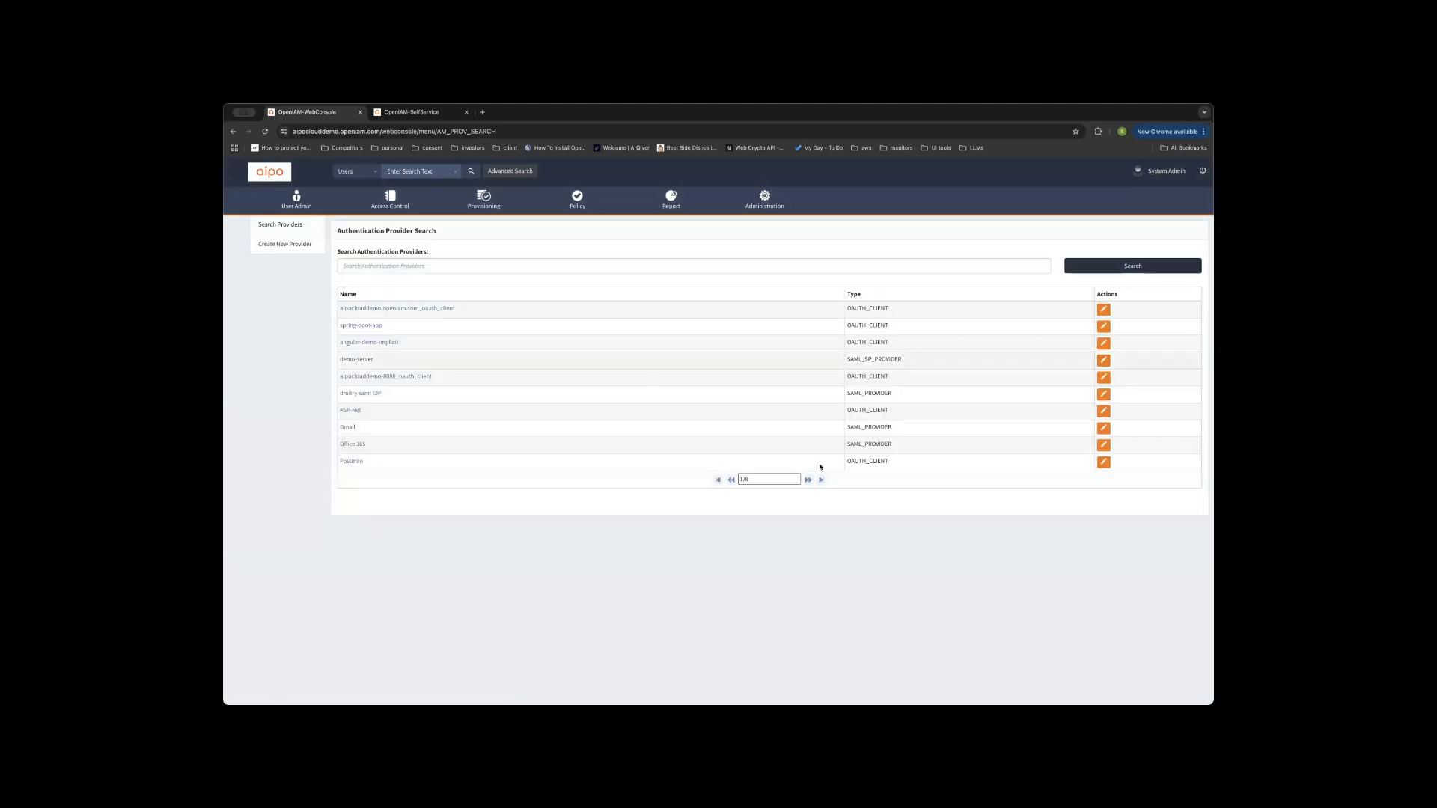
Edit the Postman oAuth2 client and leave its Signing Algorithm set to RS-256.
click(1104, 463)
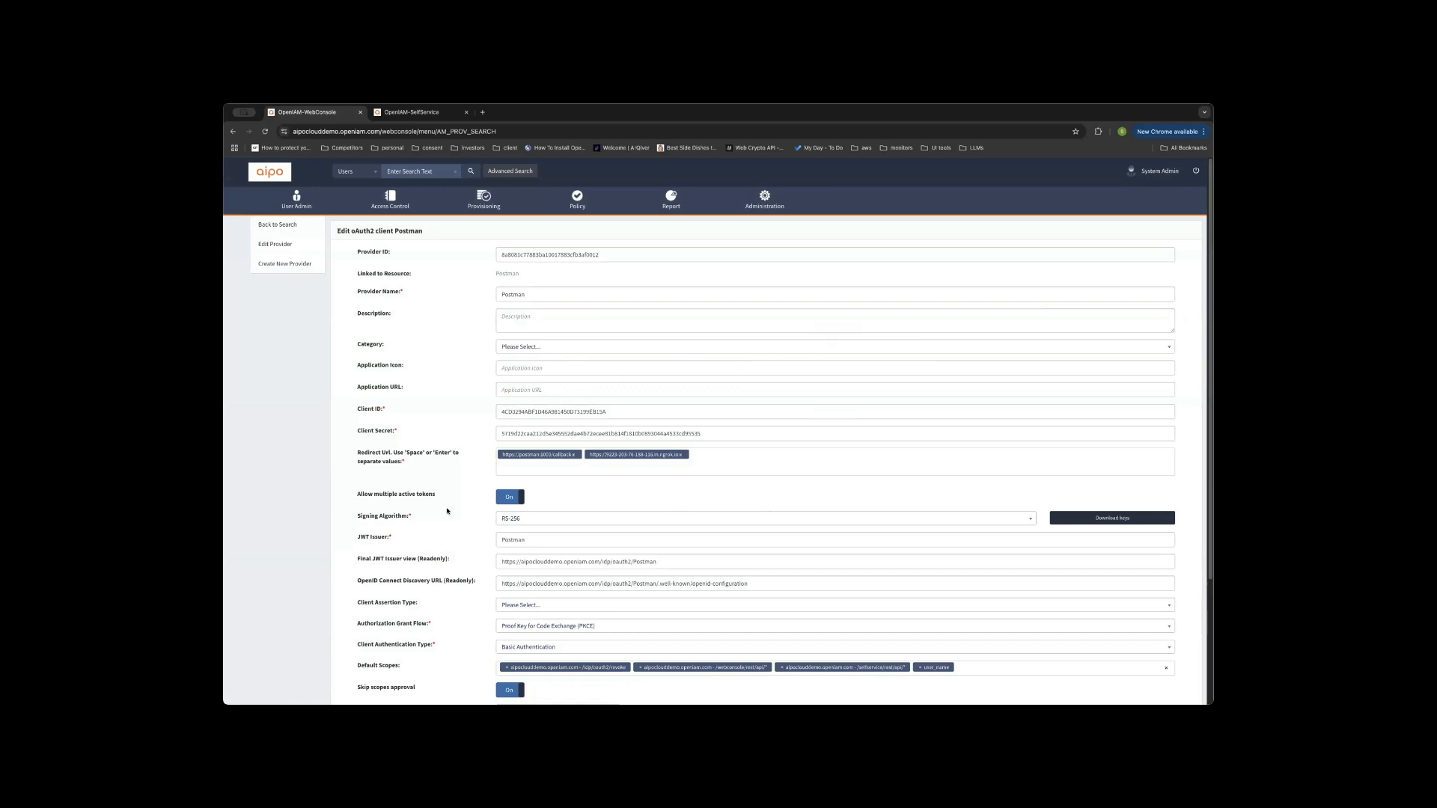
scroll(500, 269, down, 2)
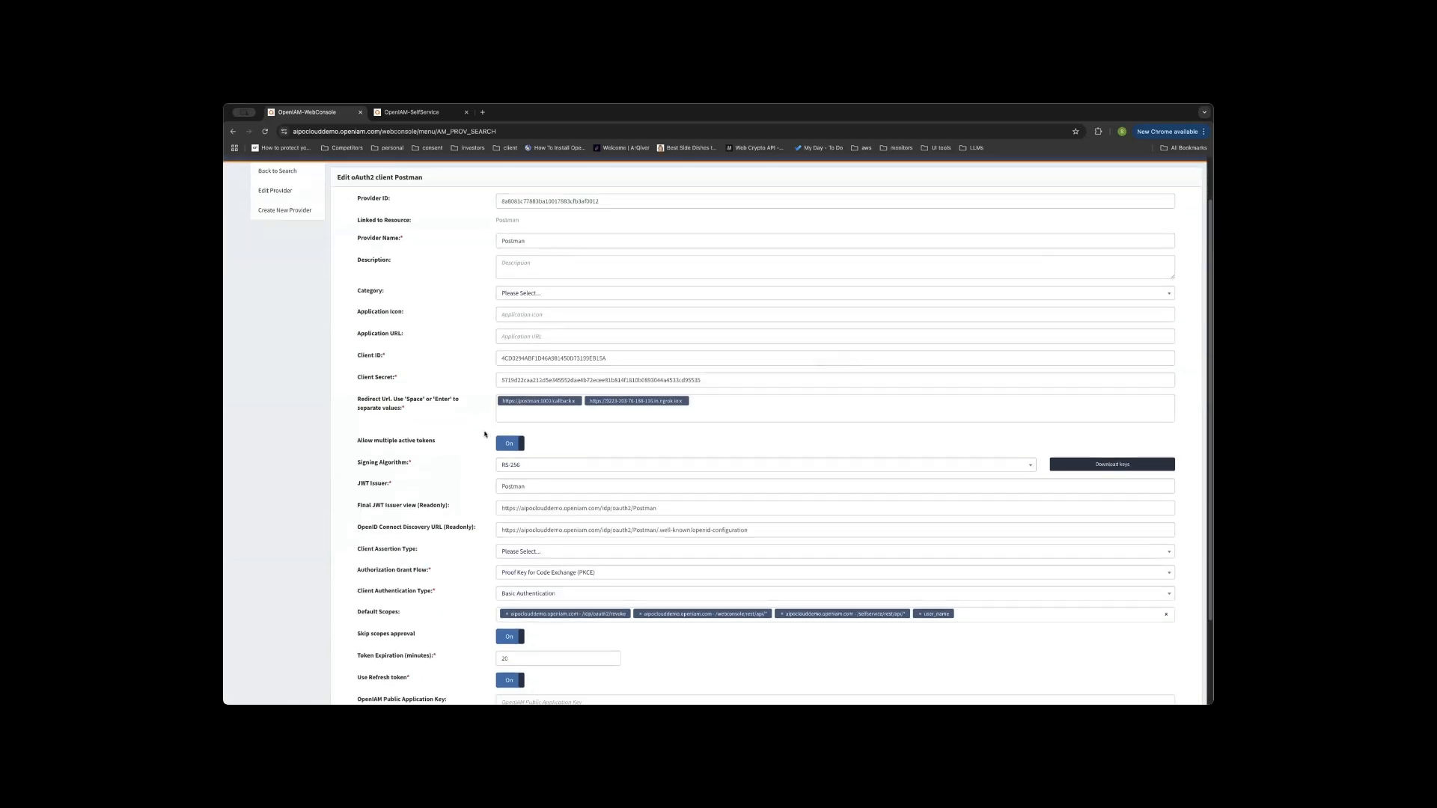
scroll(484, 434, down, 3)
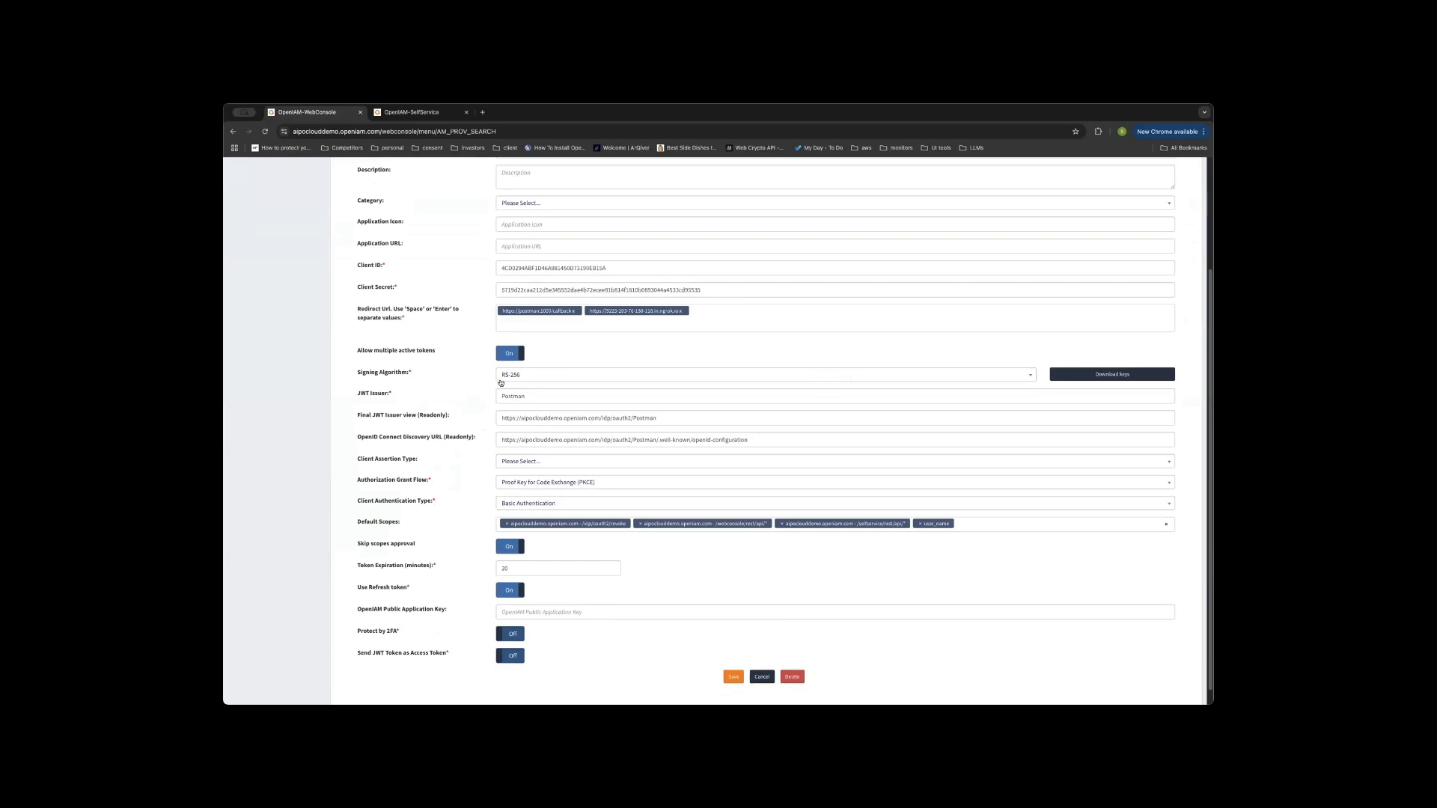
click(564, 375)
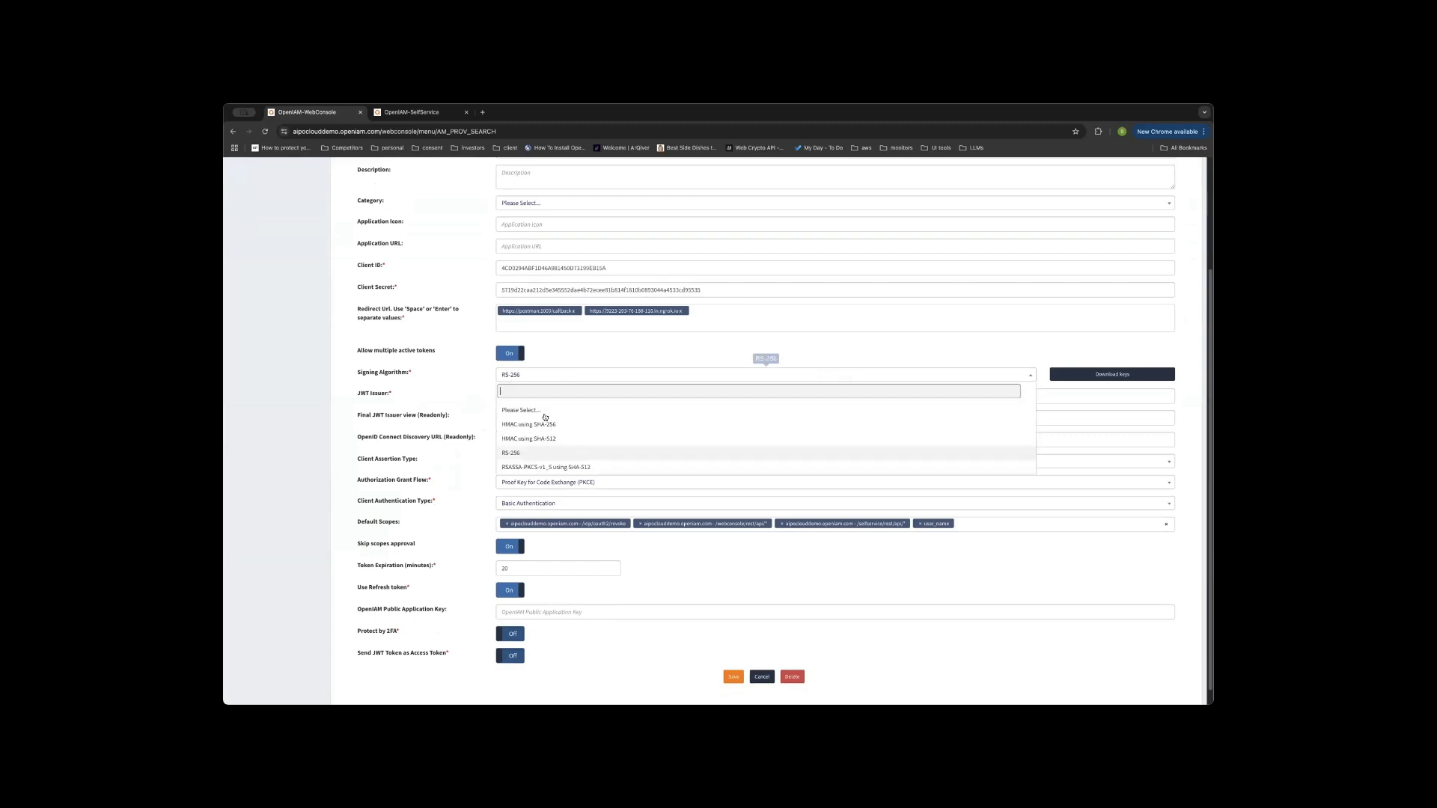
click(471, 405)
scroll(735, 519, down, 1)
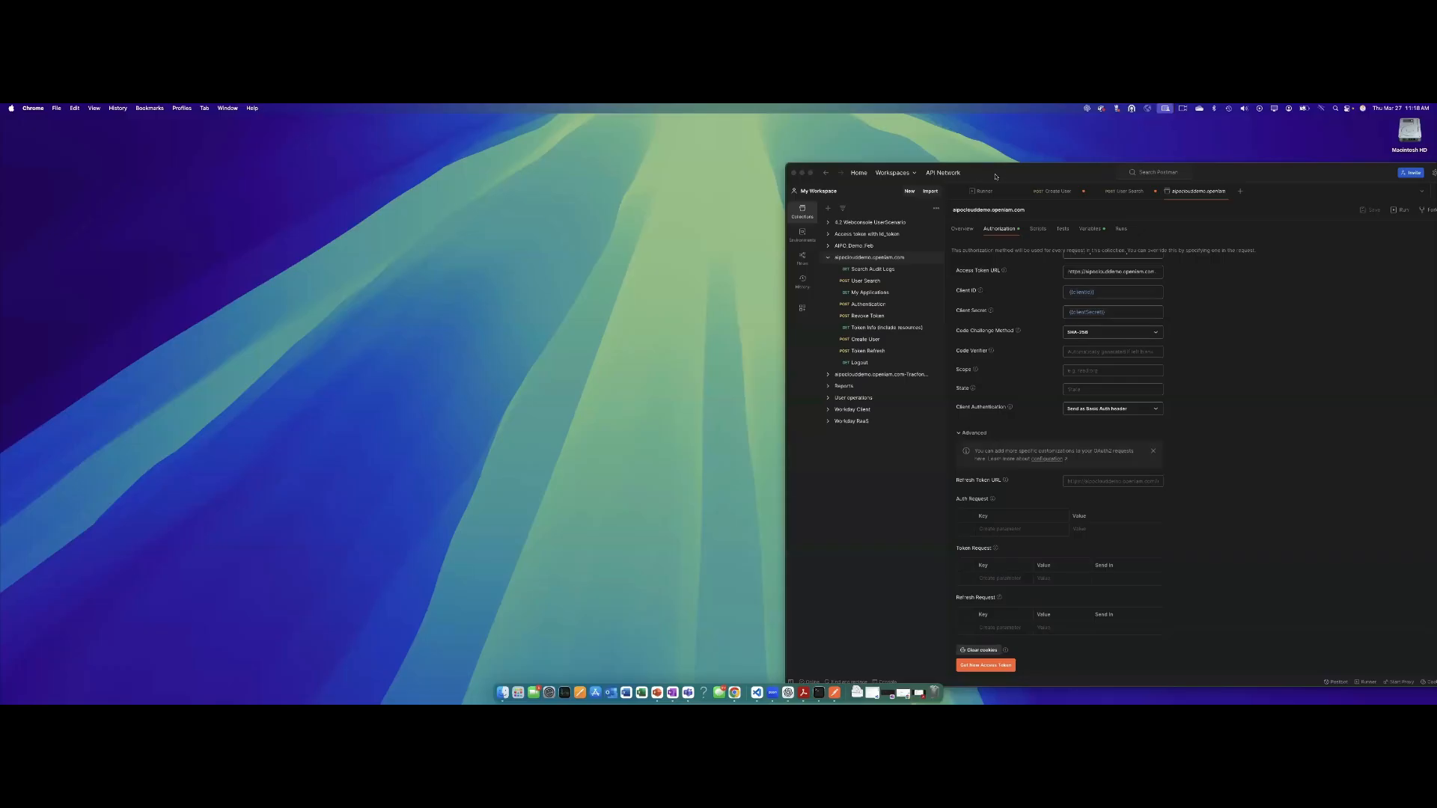
Enlarge the Postman window and confirm the aipoclouddemo.openiam.com collection uses OAuth 2.0 auth.
drag(1009, 177, 510, 154)
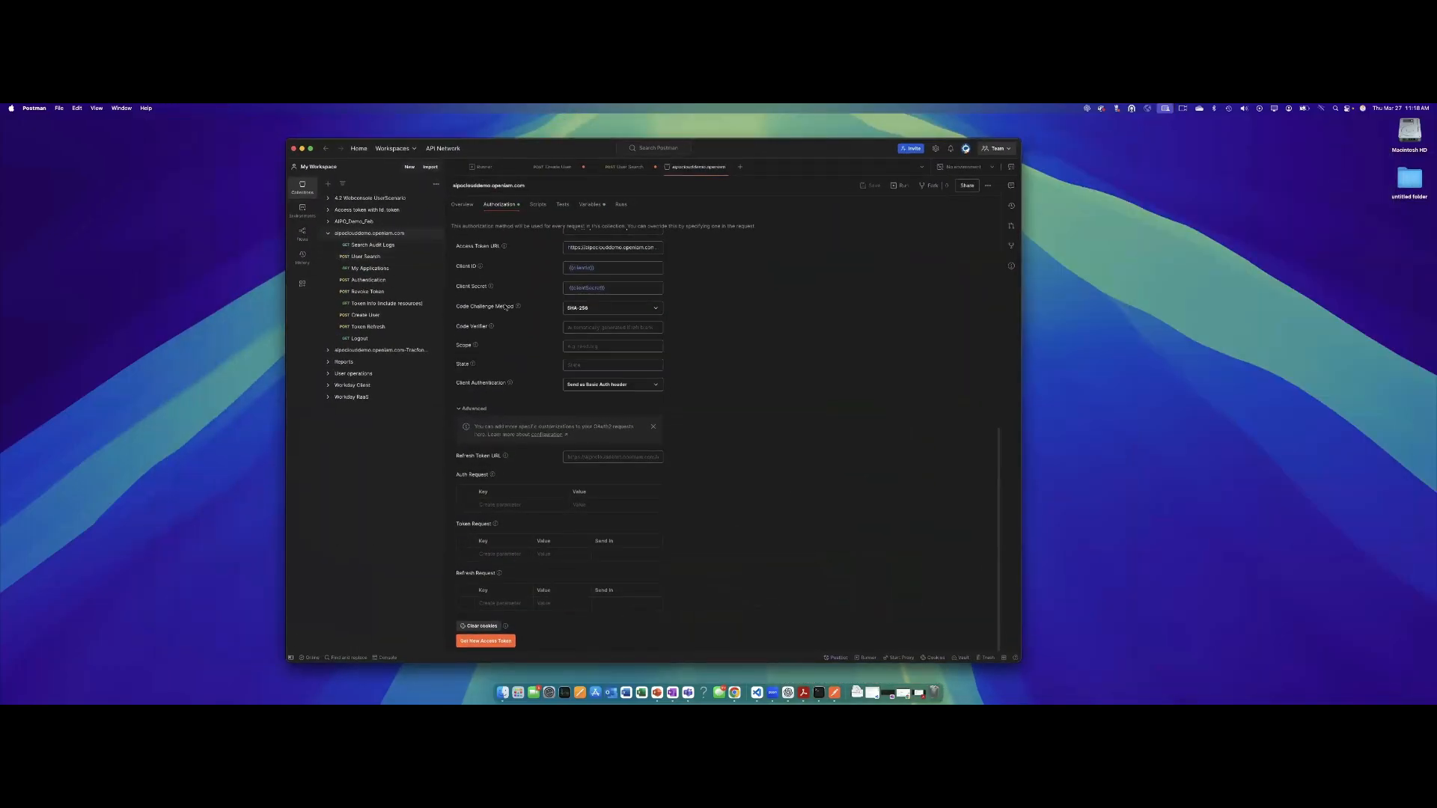
drag(1026, 674, 1115, 694)
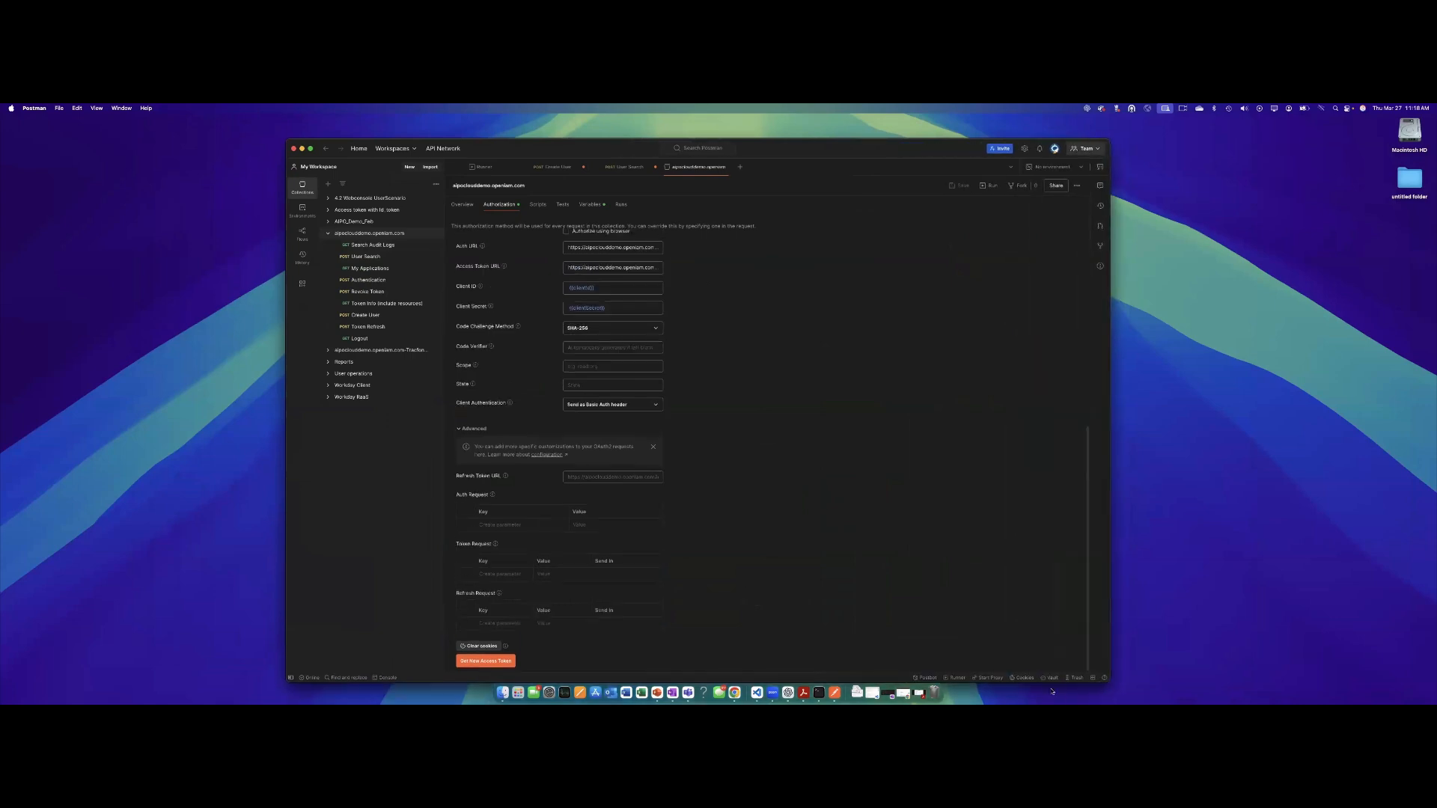
click(372, 234)
scroll(536, 305, up, 5)
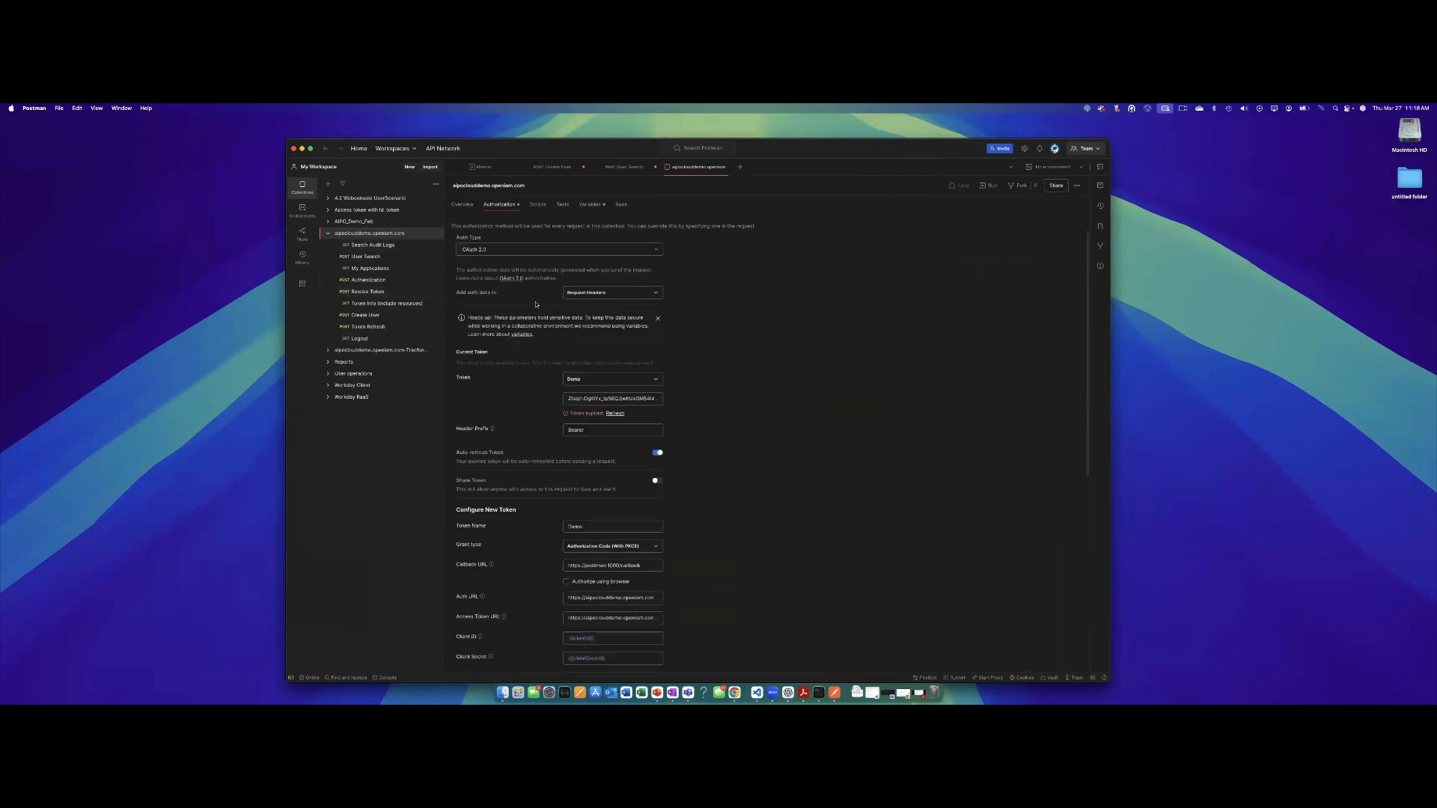
click(471, 250)
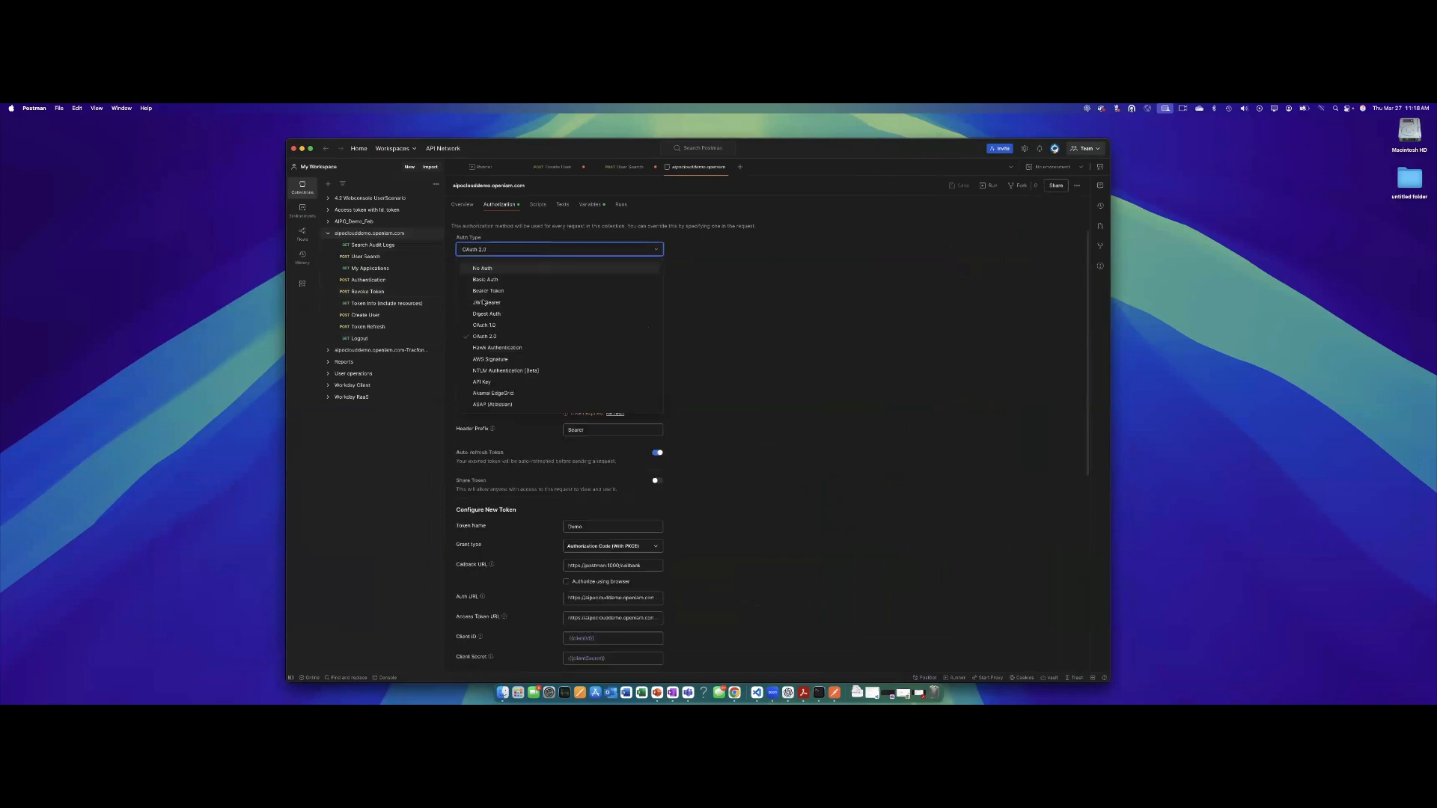
click(805, 302)
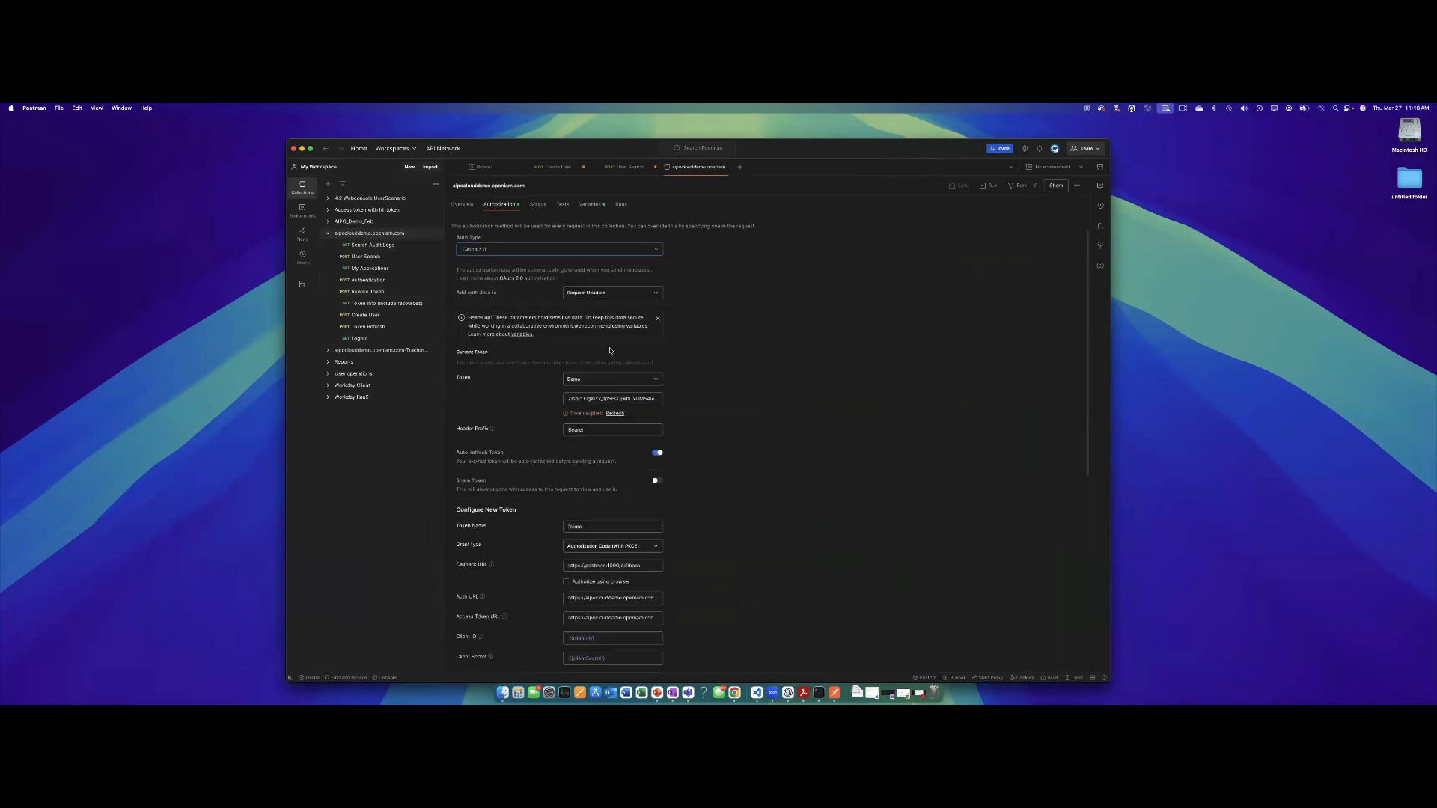
Review the collection's authorization URL and callback URL values.
scroll(517, 364, down, 2)
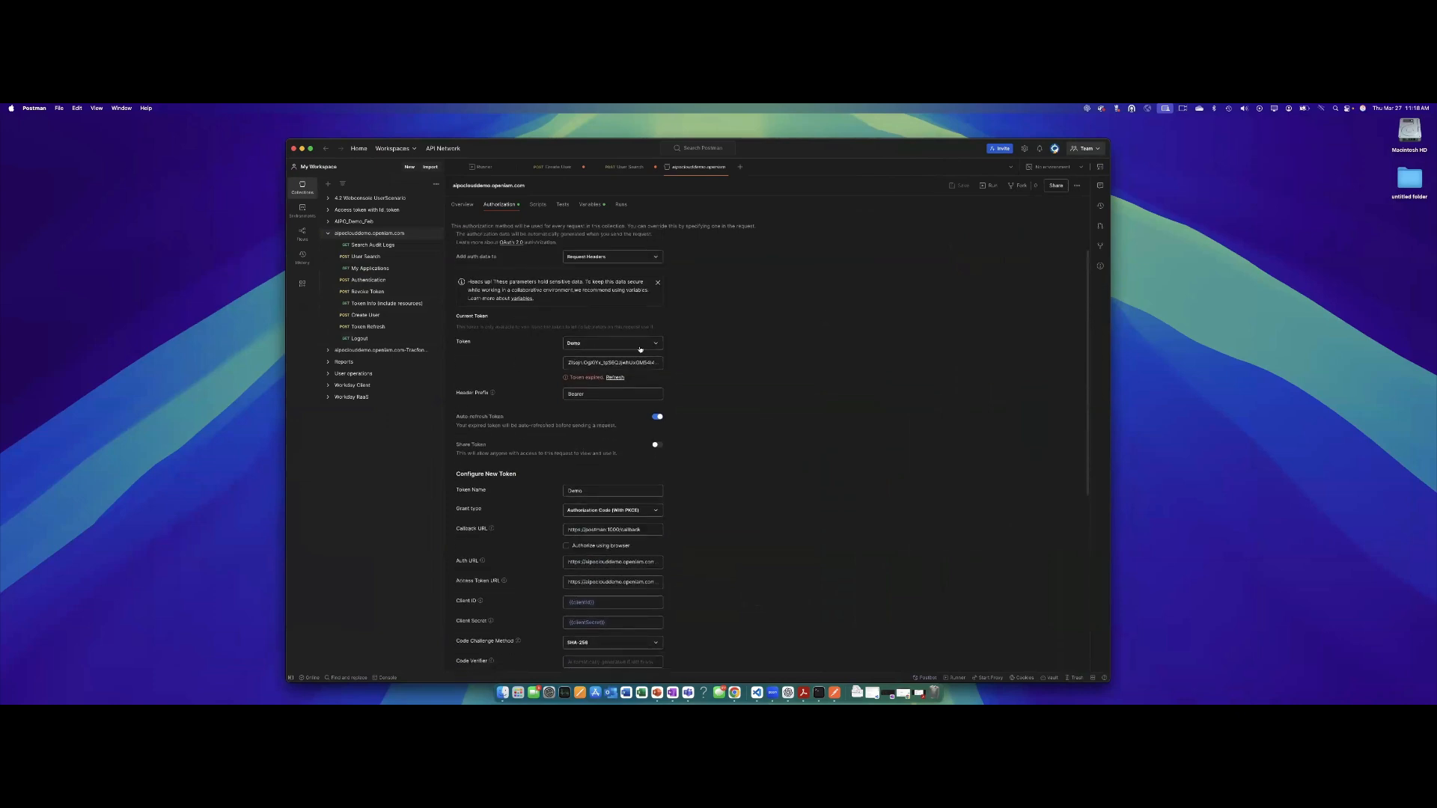
scroll(583, 338, down, 5)
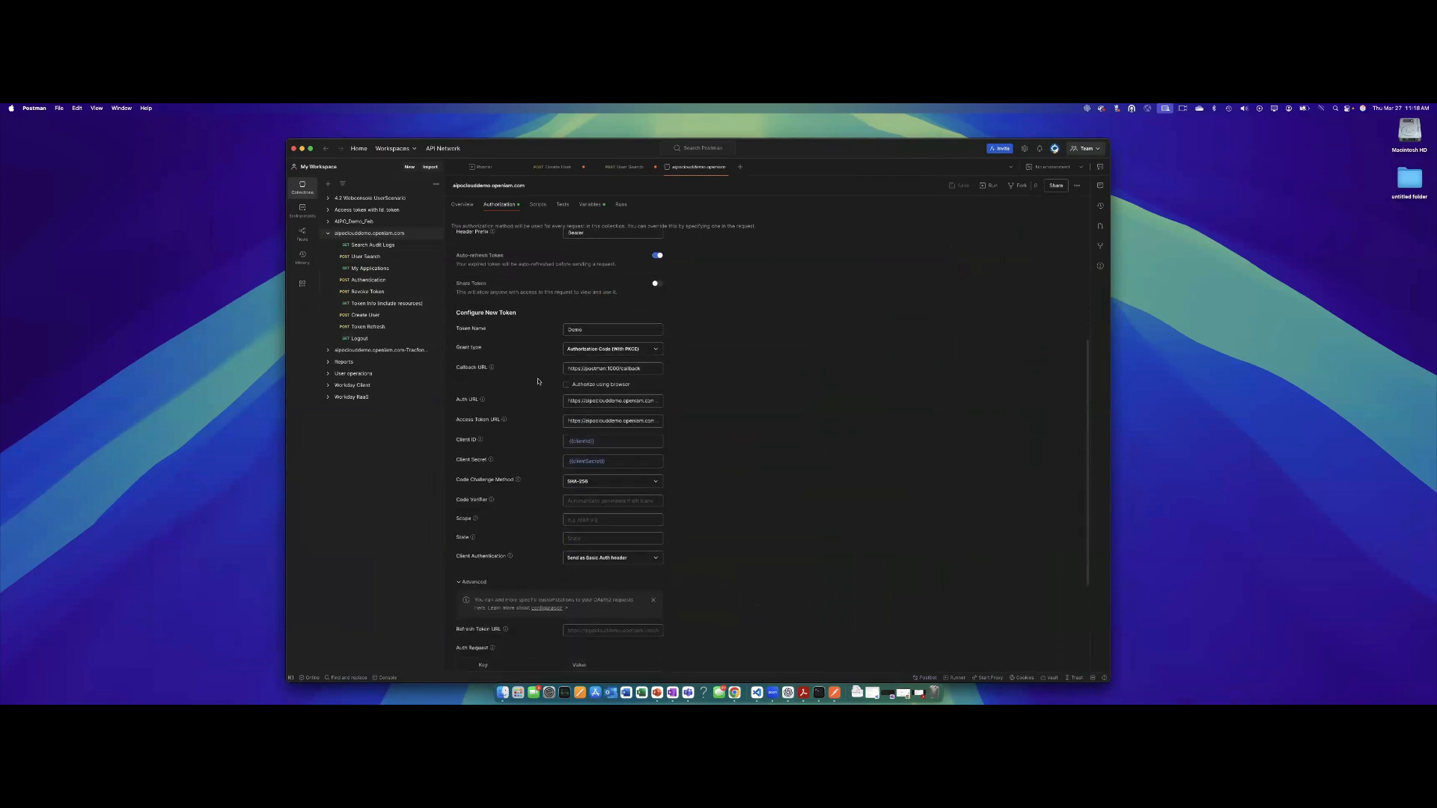
click(608, 402)
click(651, 369)
scroll(606, 442, down, 5)
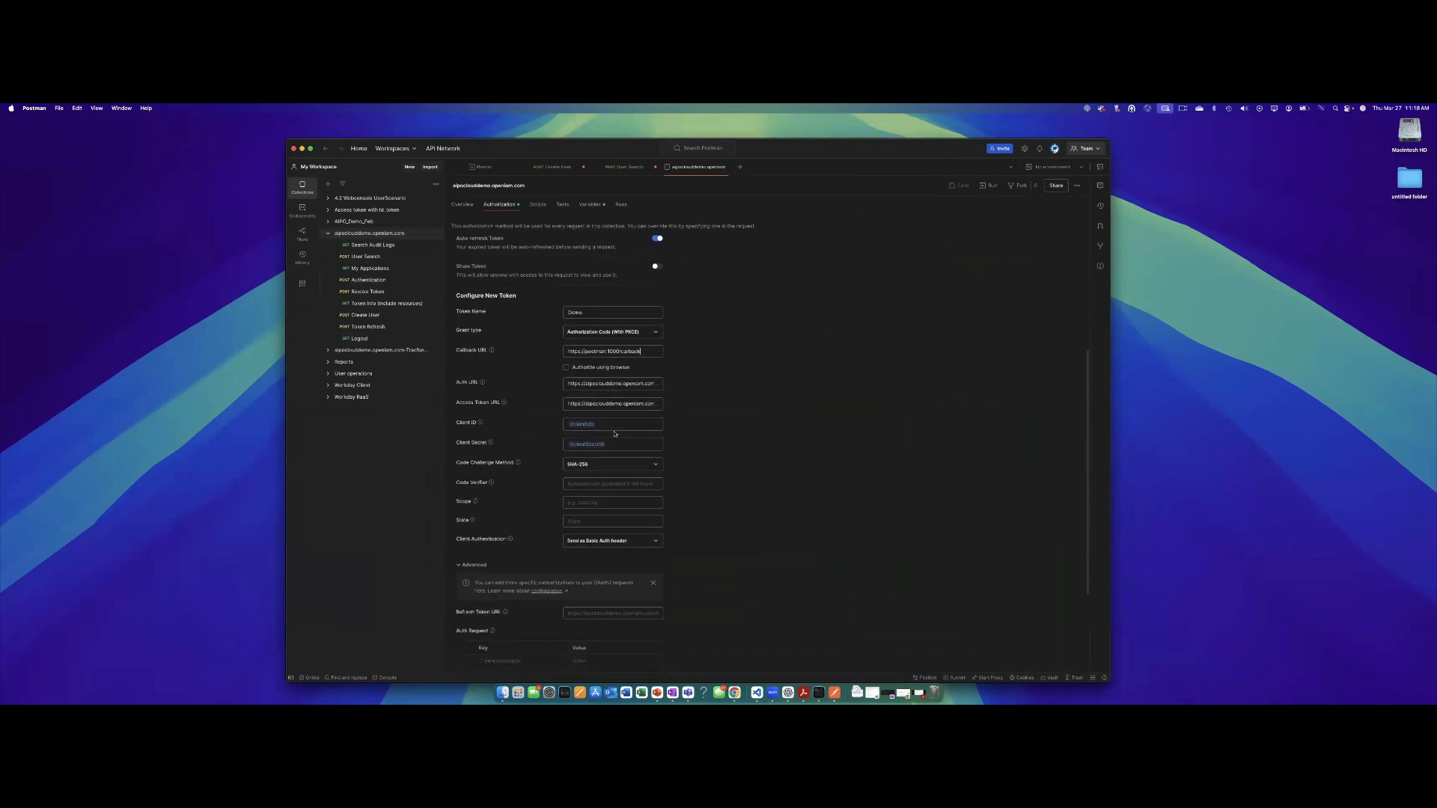
scroll(614, 434, down, 2)
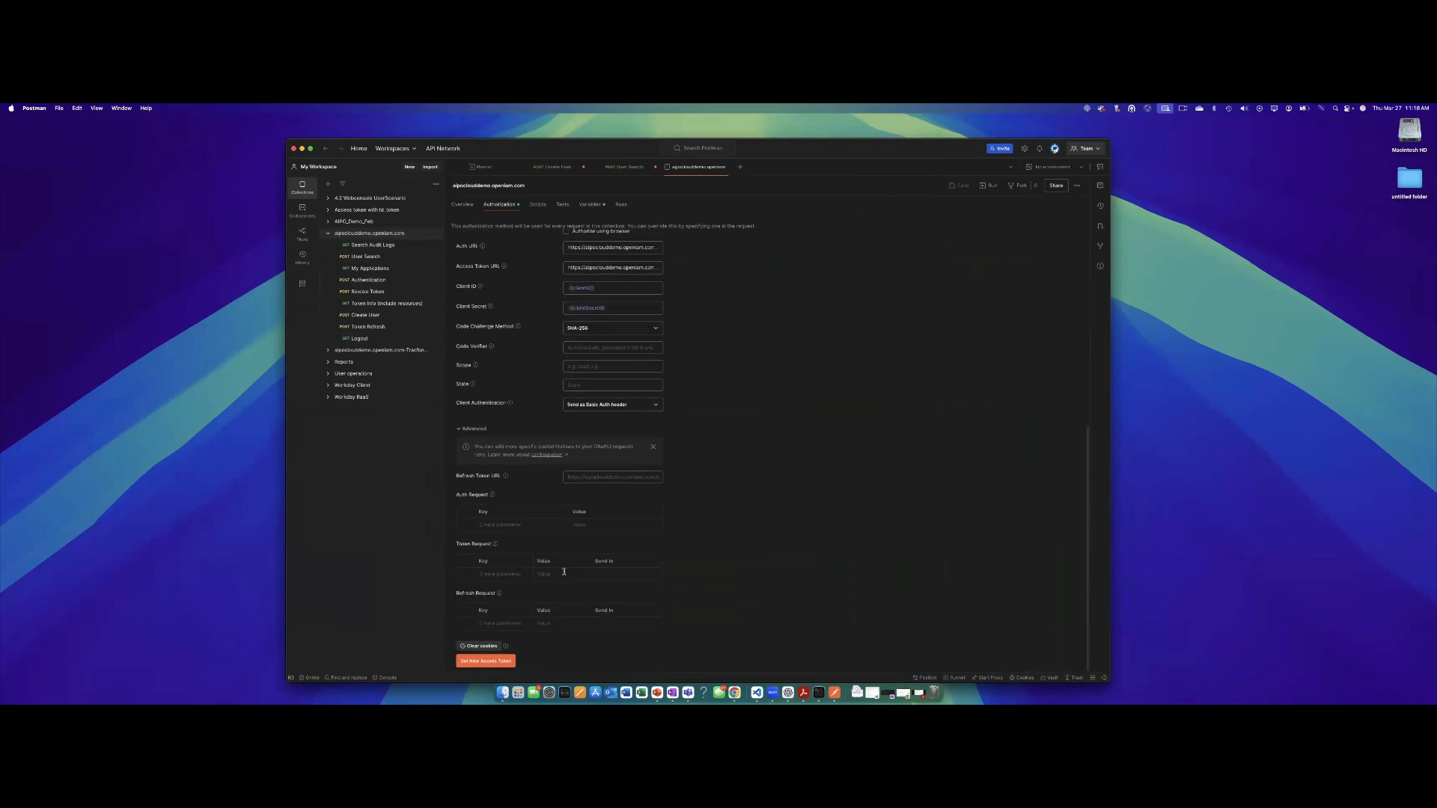
Get a new access token from OpenIAM and use it as the collection's current token.
click(484, 661)
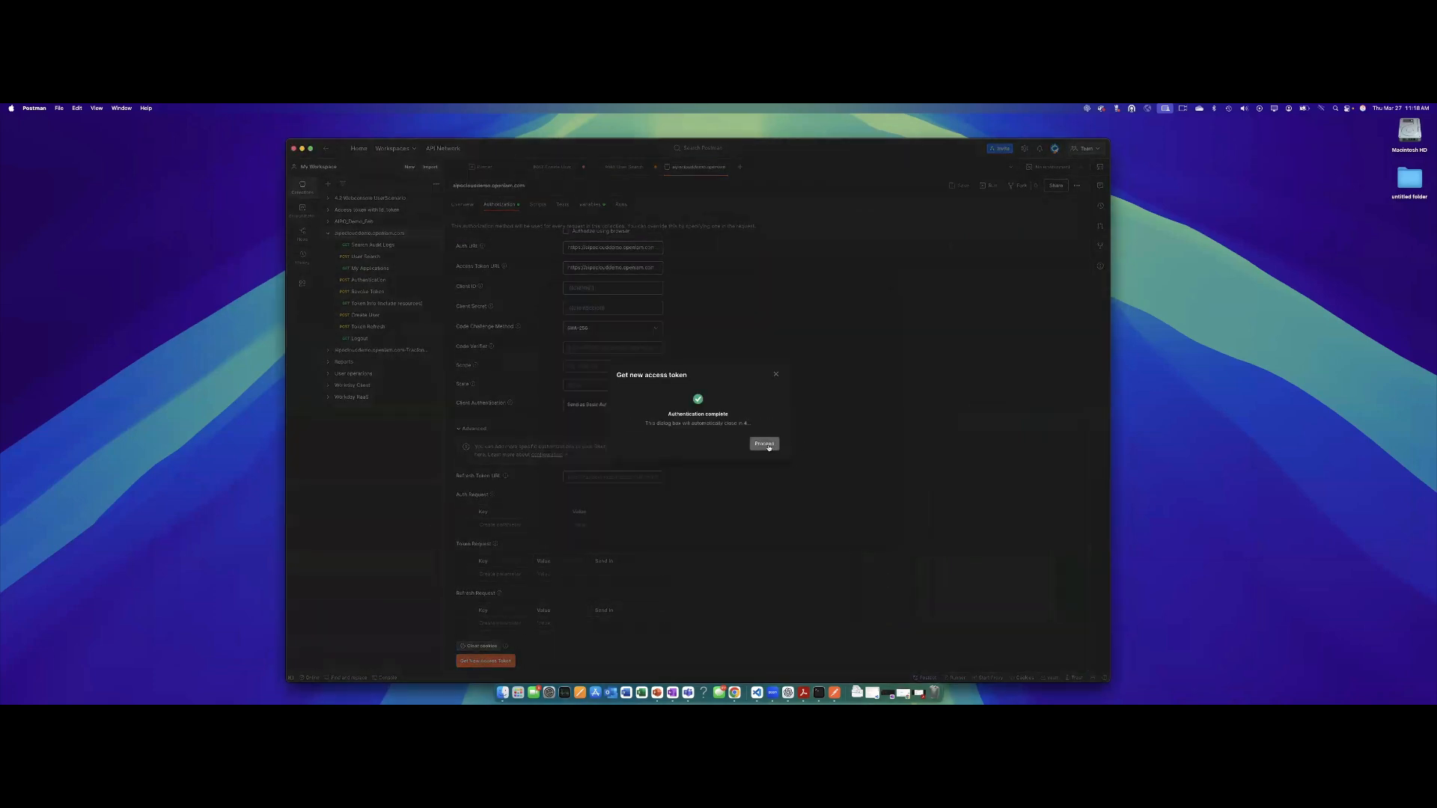
click(765, 444)
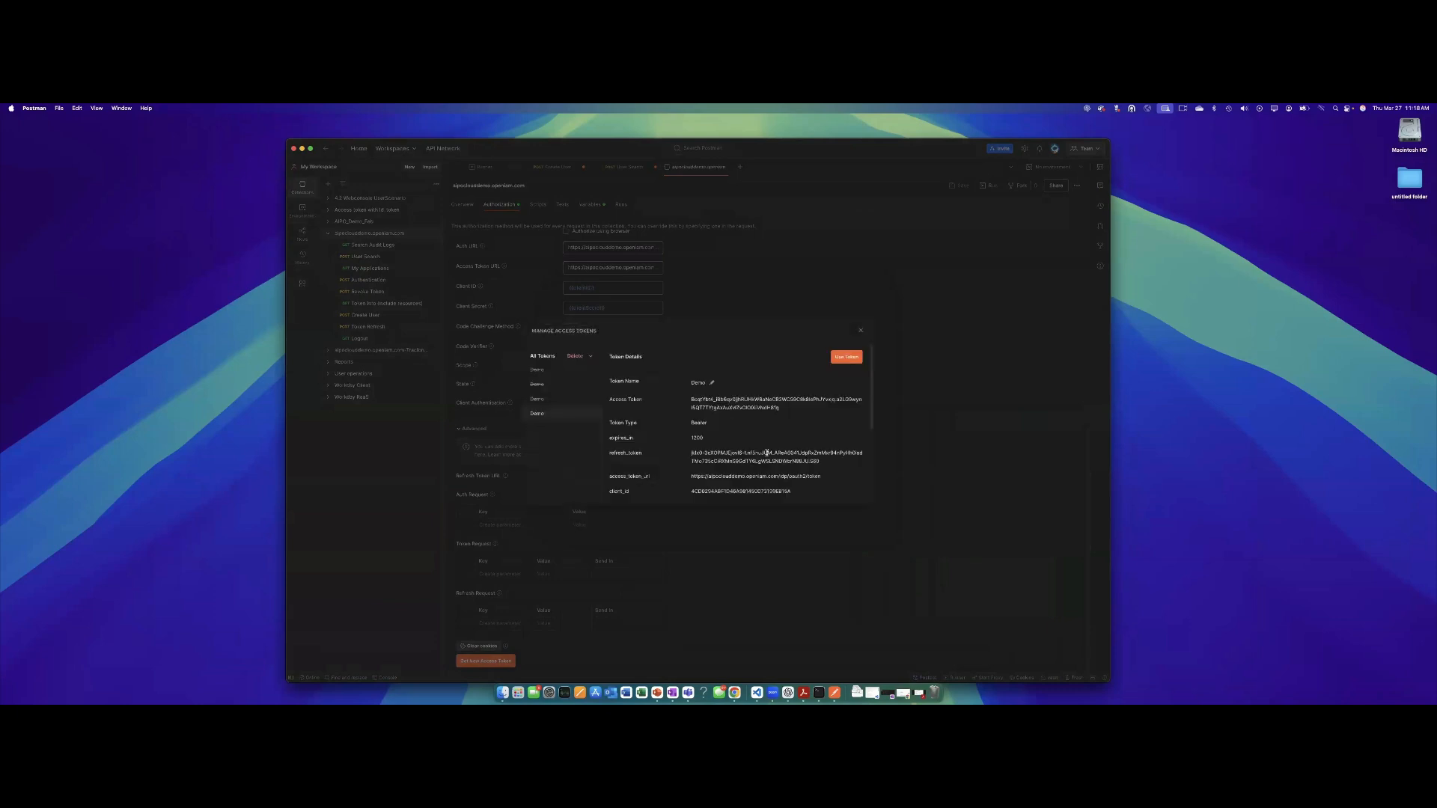
click(846, 357)
scroll(692, 401, up, 5)
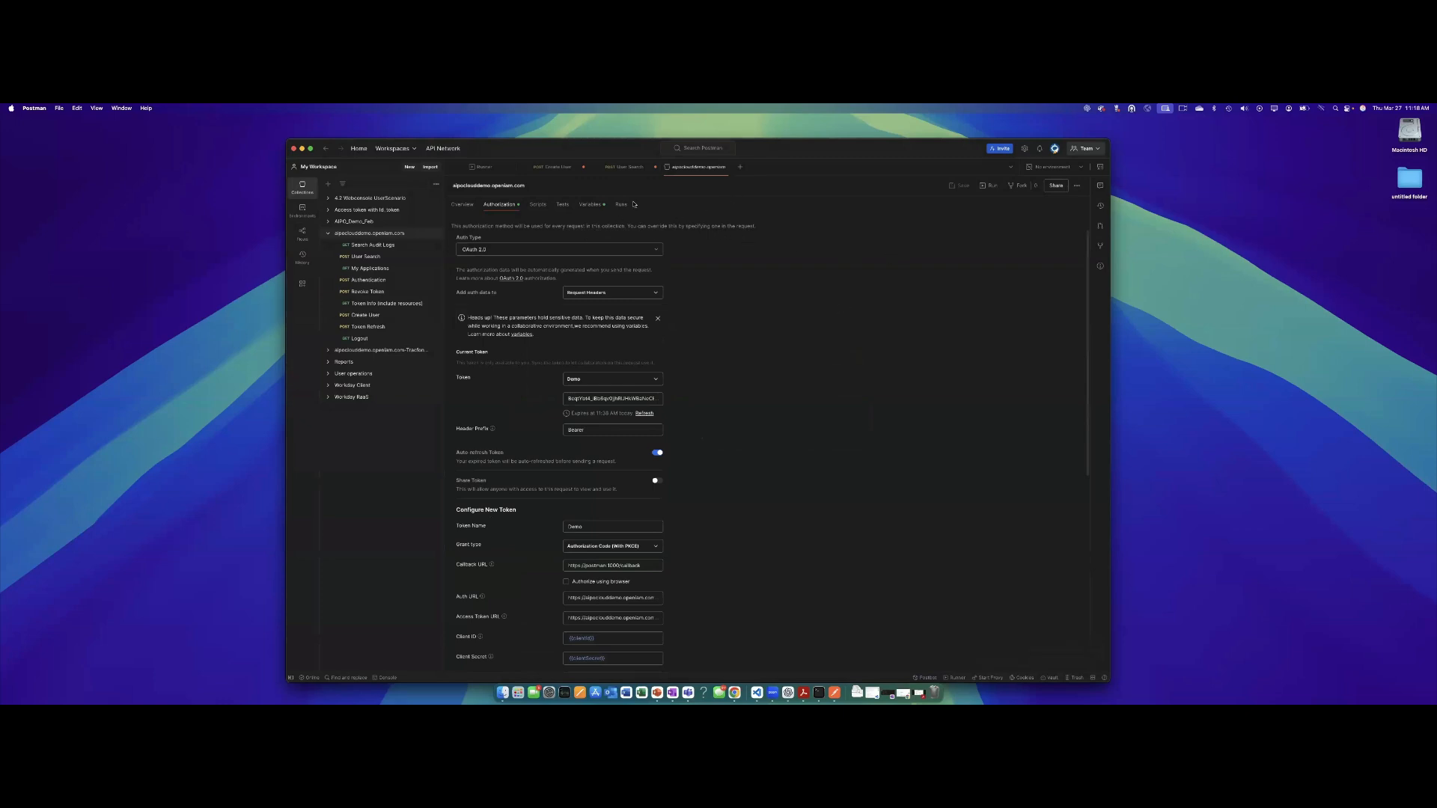
click(654, 167)
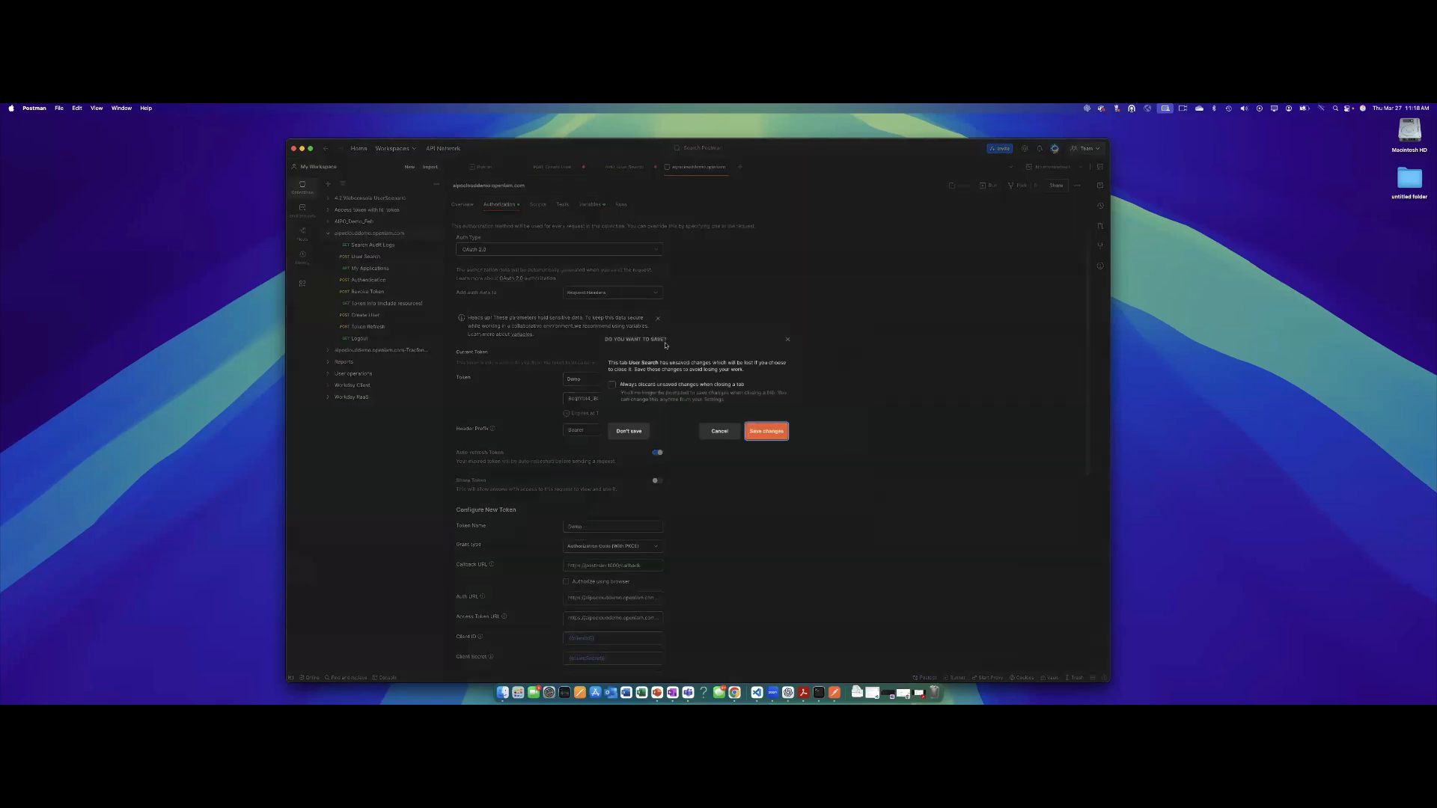
Discard the User Search request's unsaved changes and send the Logout request.
click(629, 431)
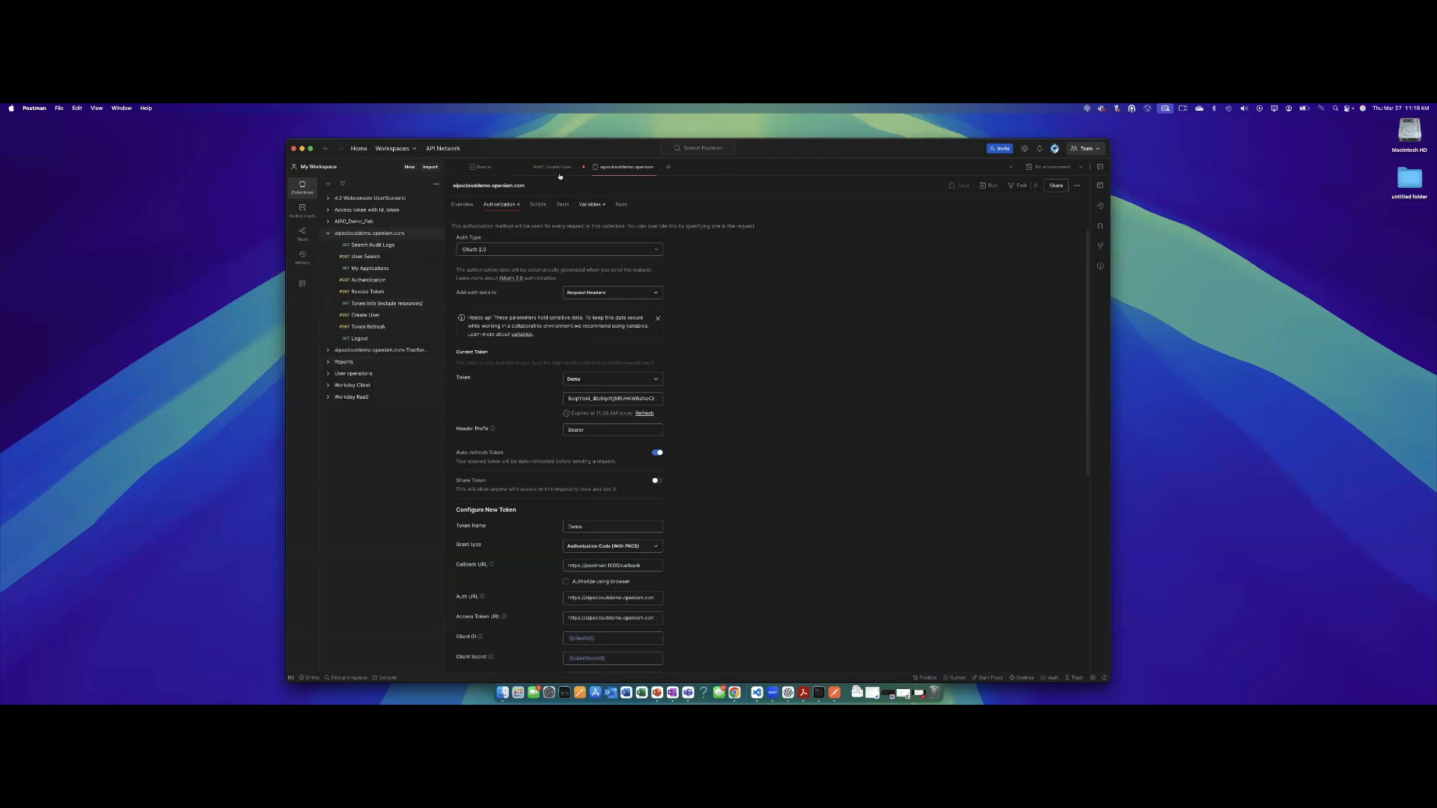
click(374, 235)
click(356, 339)
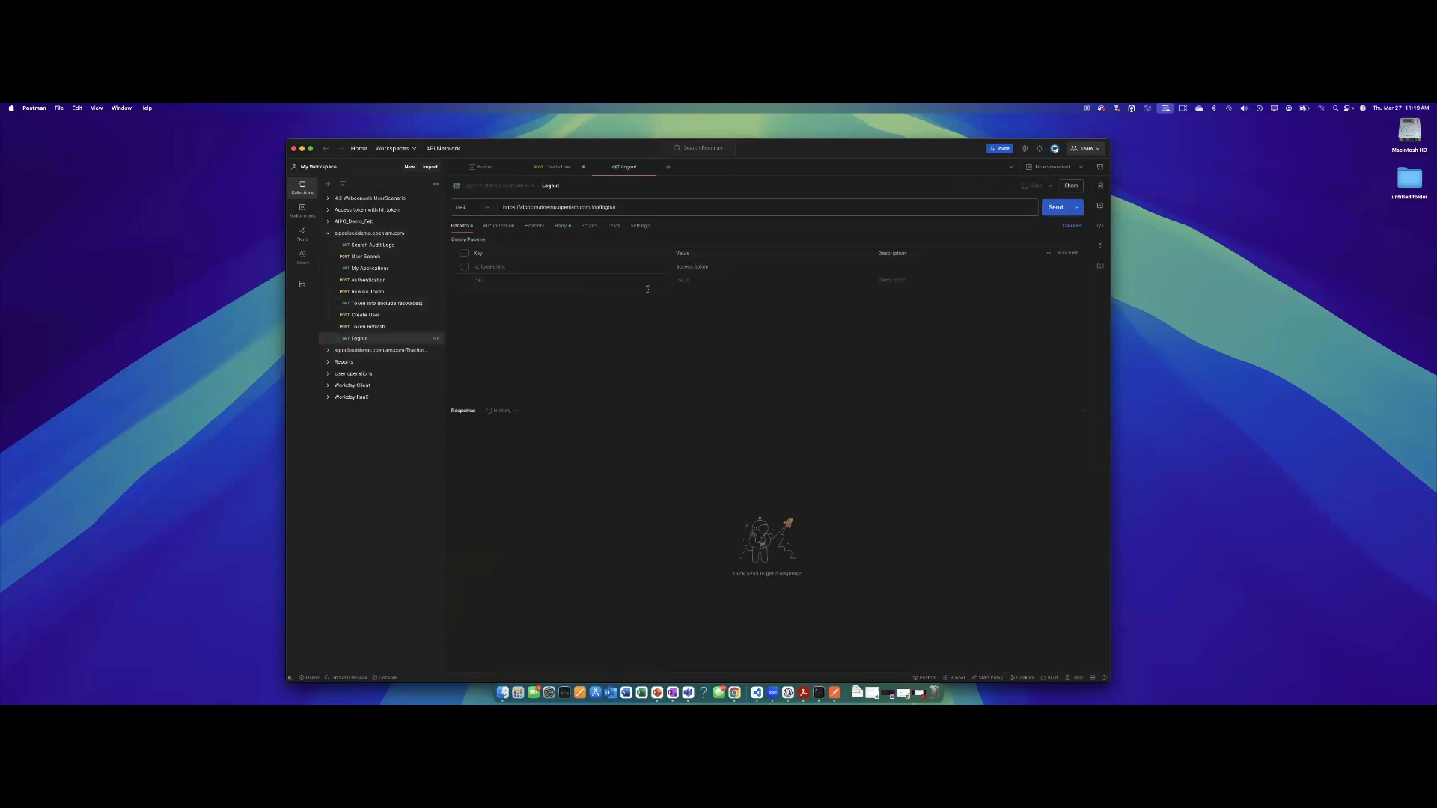
click(1055, 207)
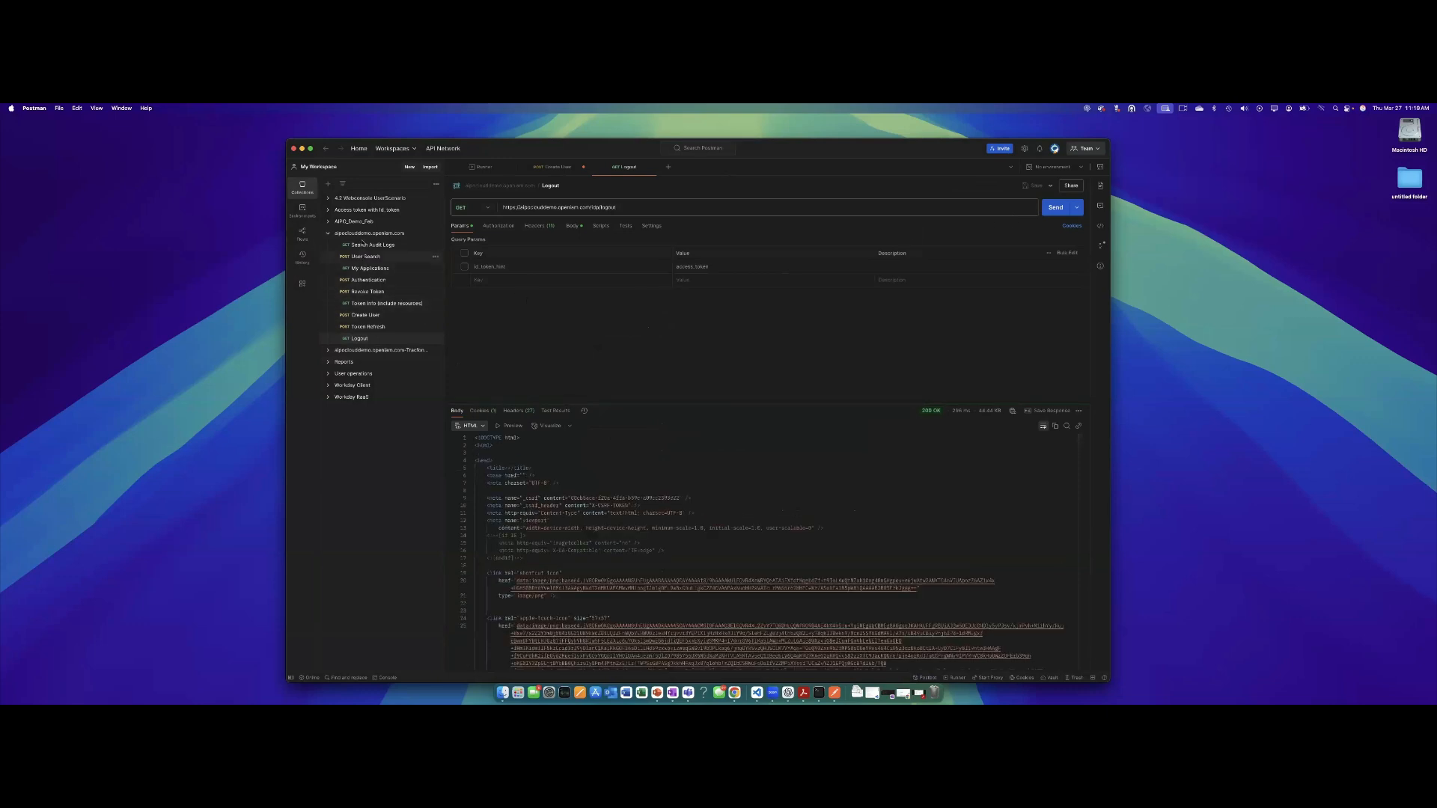
Fetch a fresh OAuth 2.0 access token and apply it to the collection.
click(361, 233)
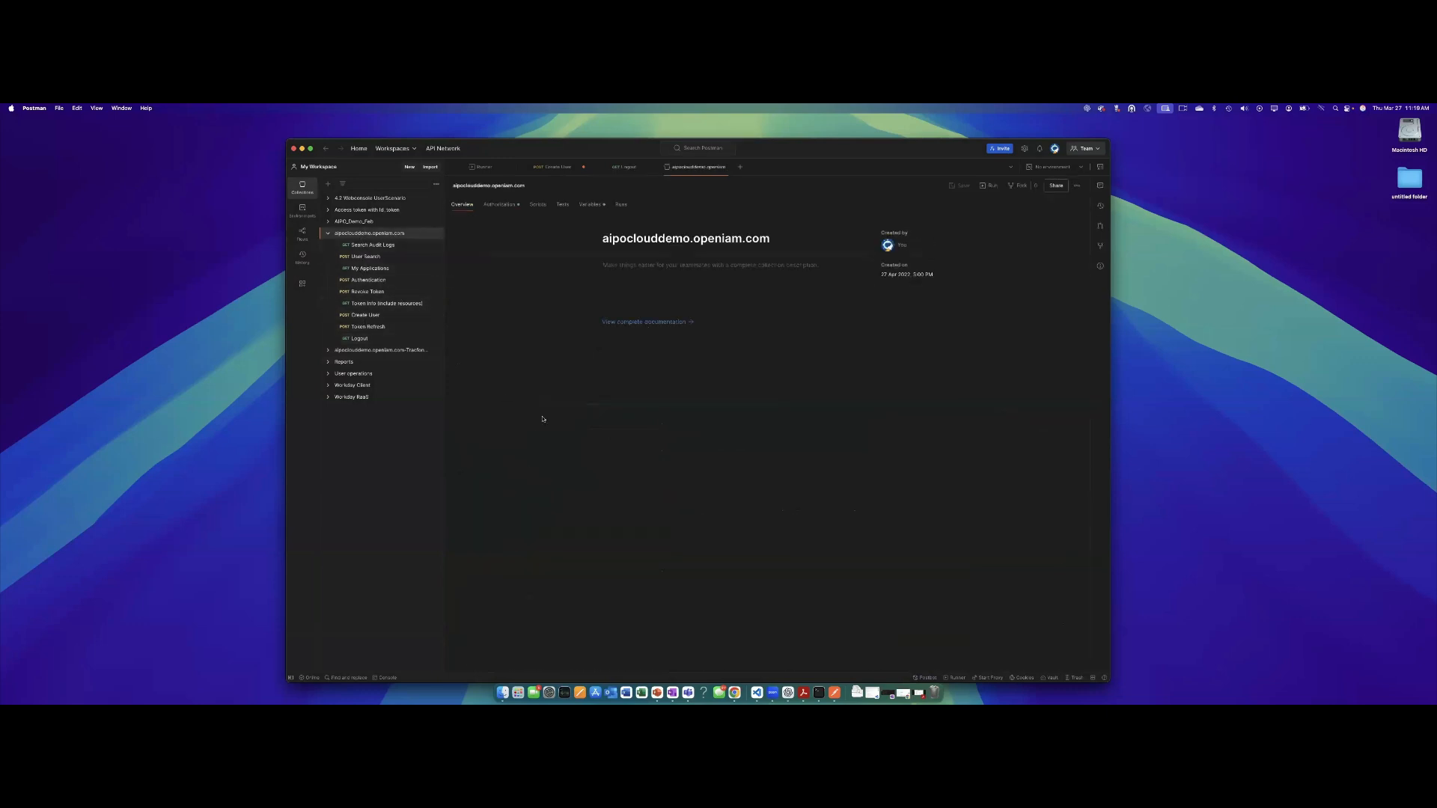
click(500, 204)
scroll(543, 597, down, 5)
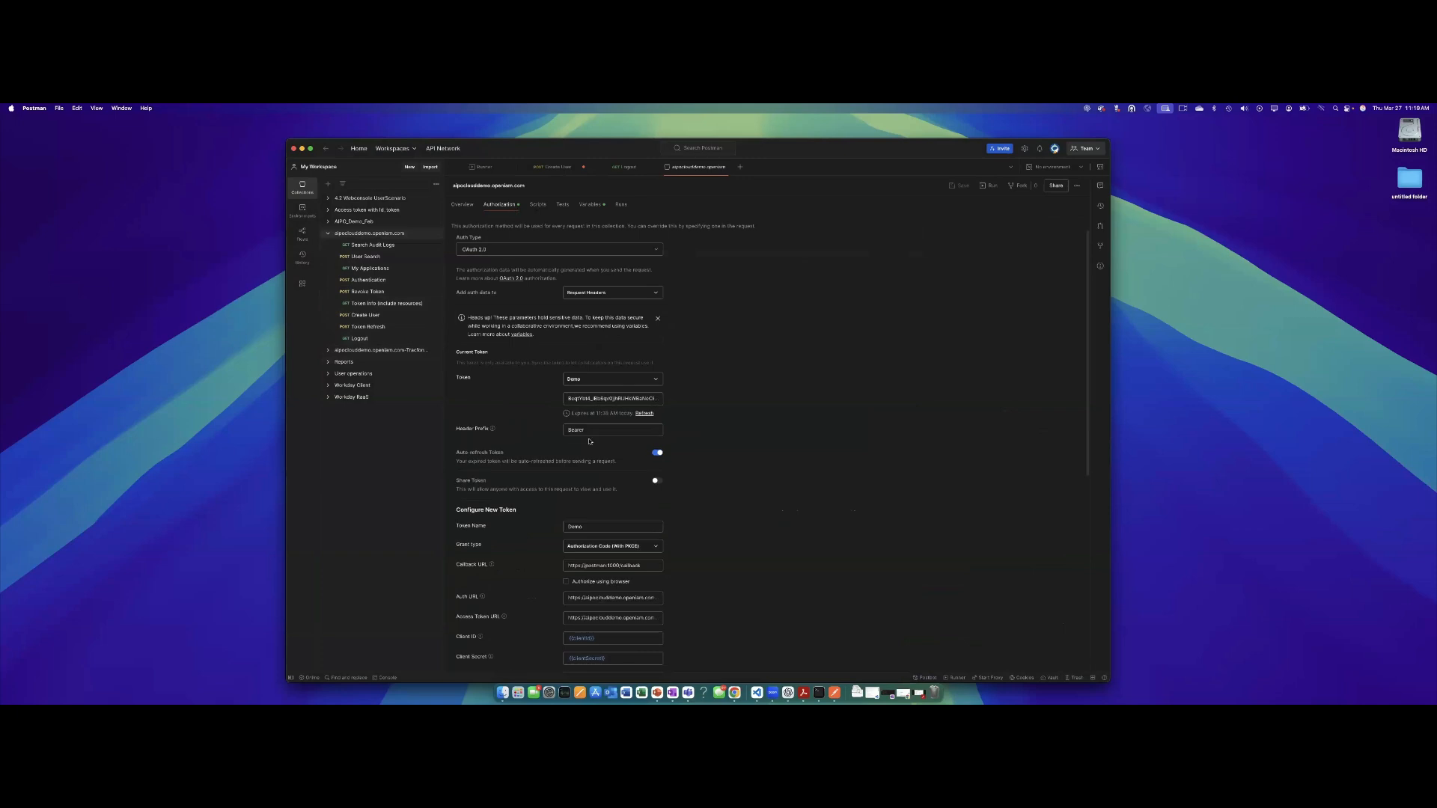
scroll(542, 597, down, 1)
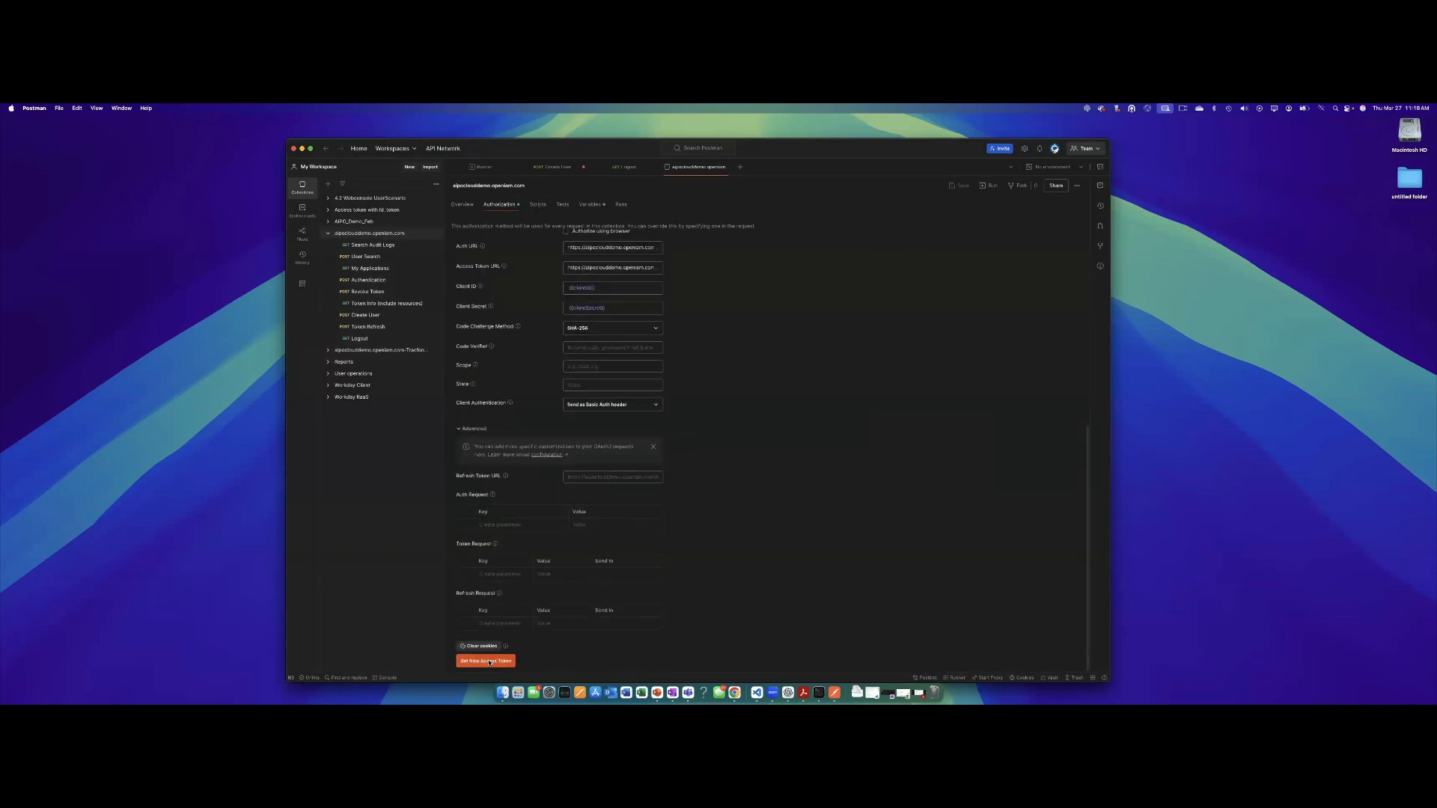
click(488, 661)
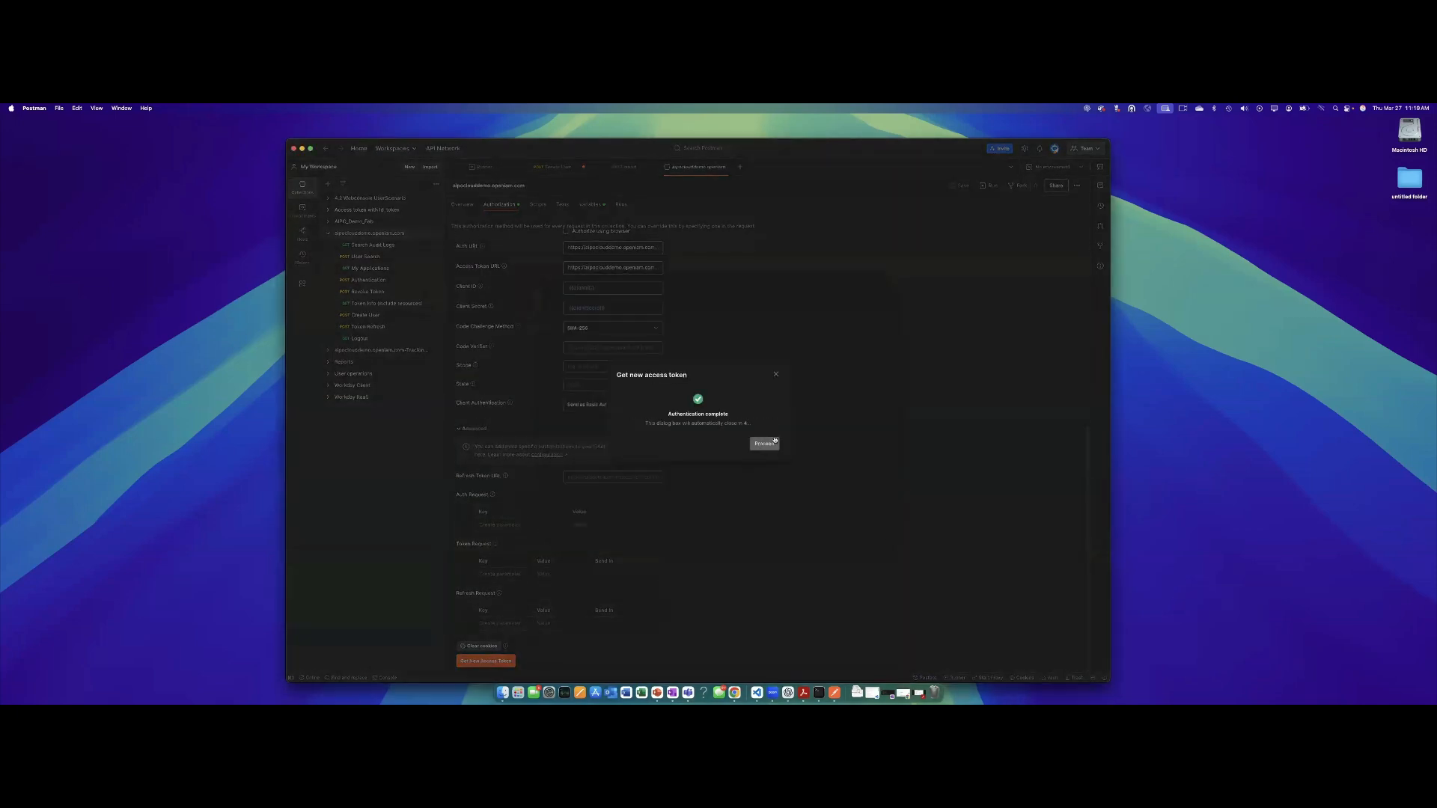
click(772, 443)
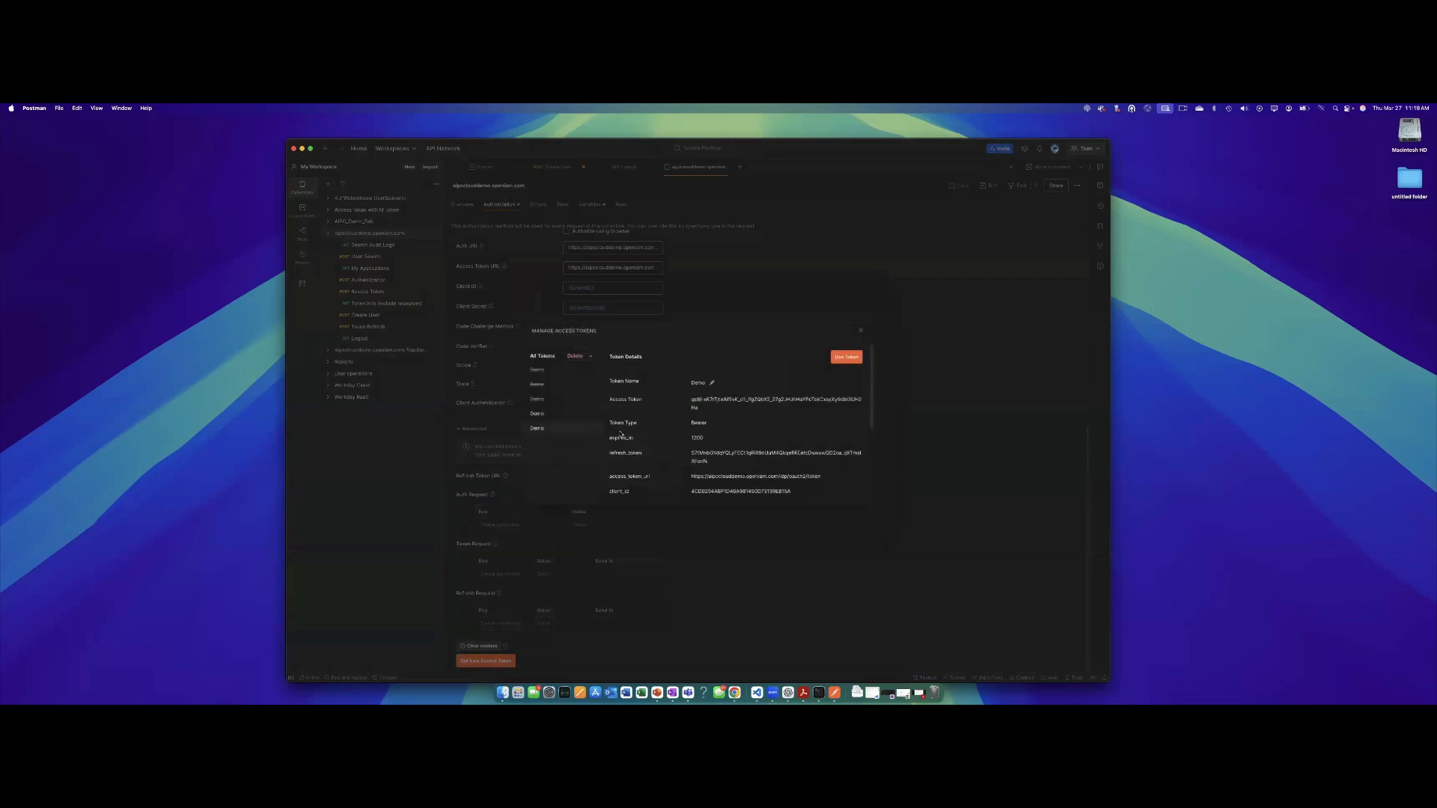
click(841, 360)
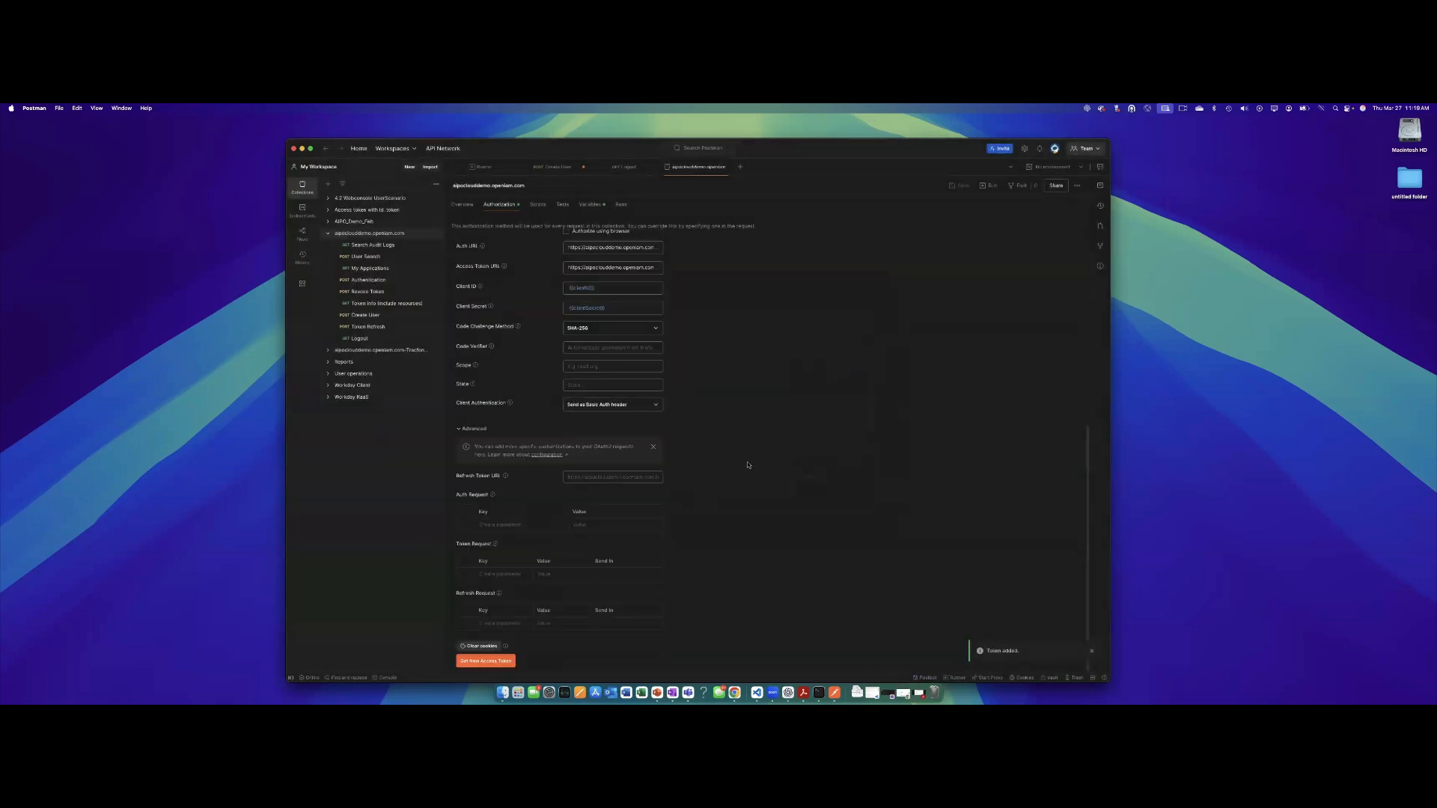
scroll(744, 464, up, 10)
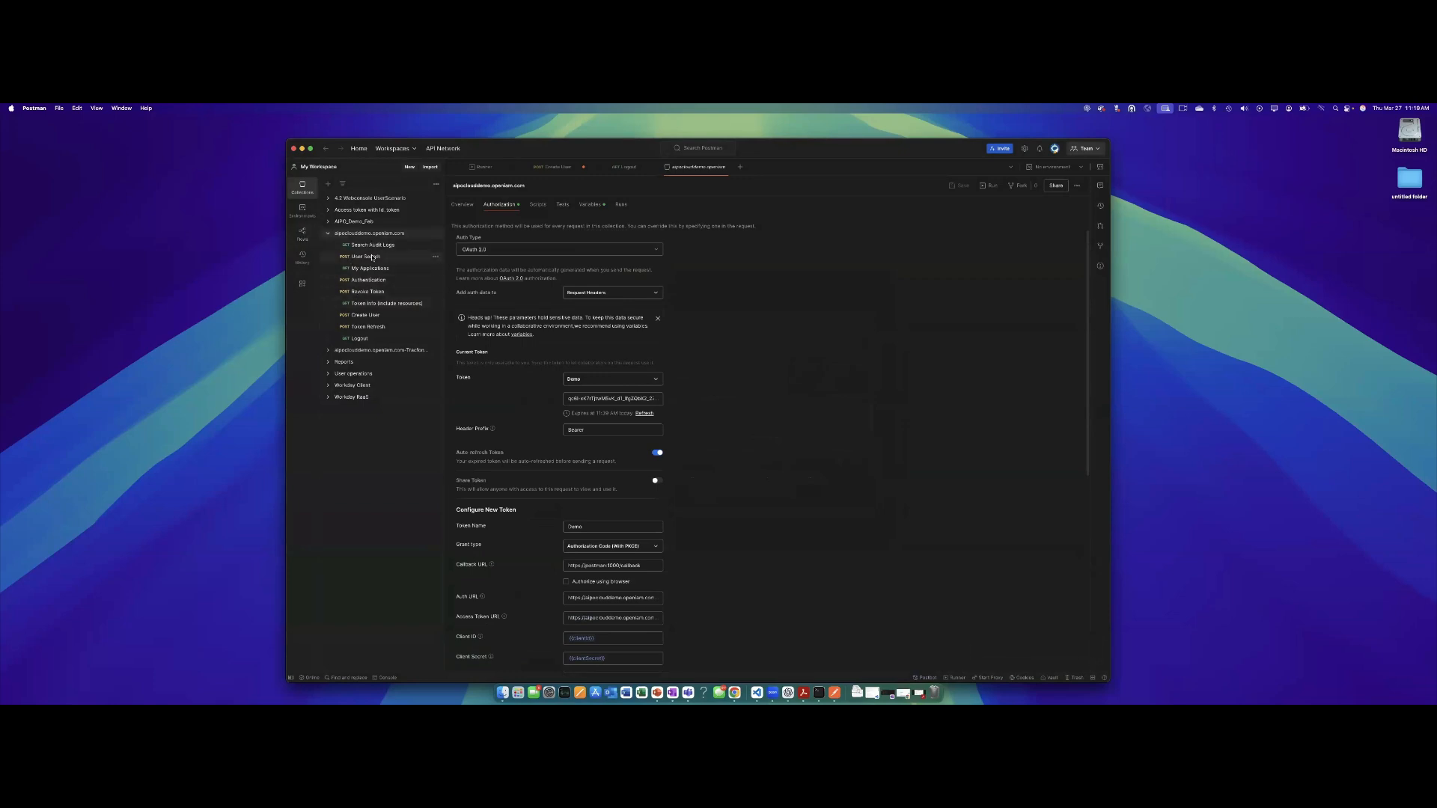
Clear the roleIds filter in User Search and send the request, getting 200 OK.
click(371, 256)
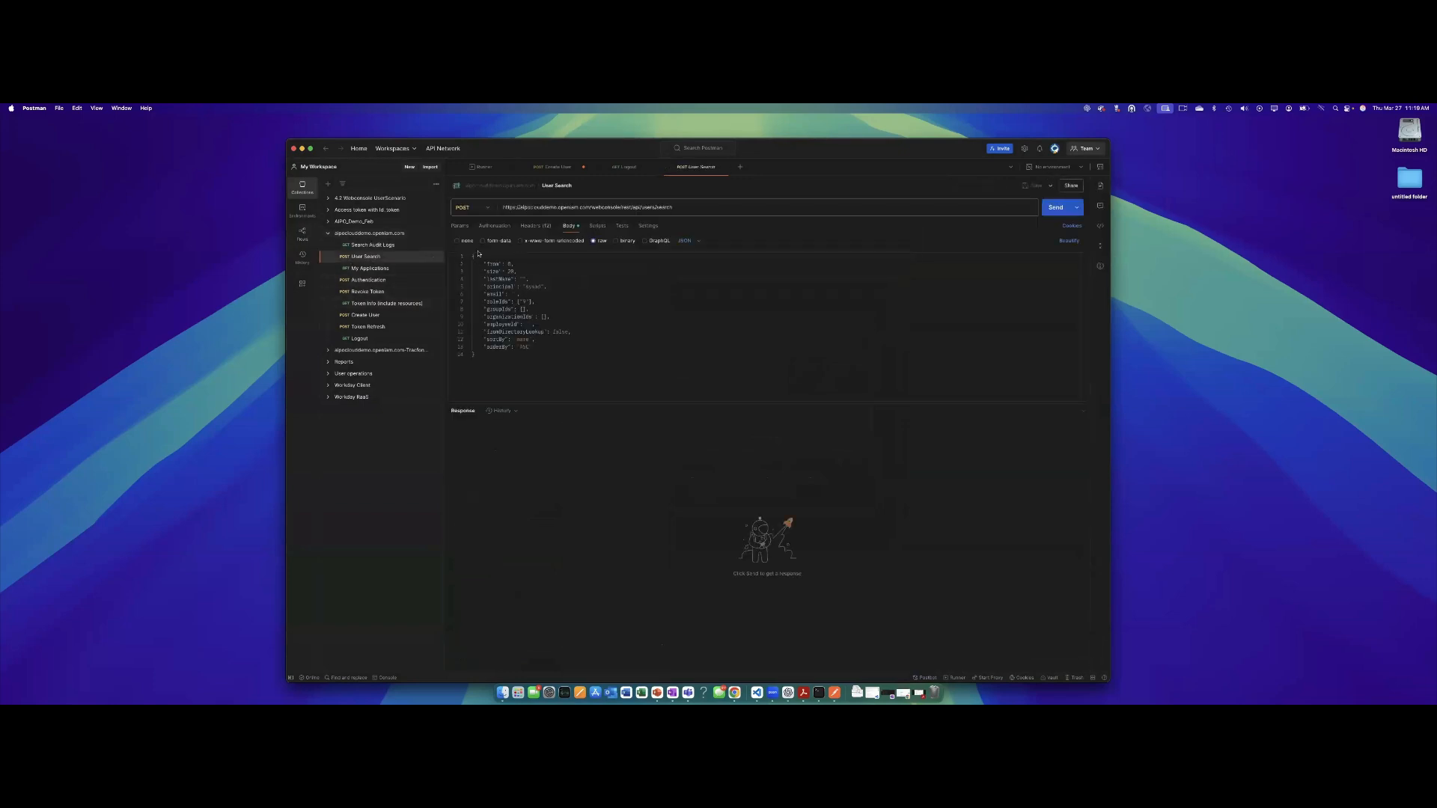
click(526, 301)
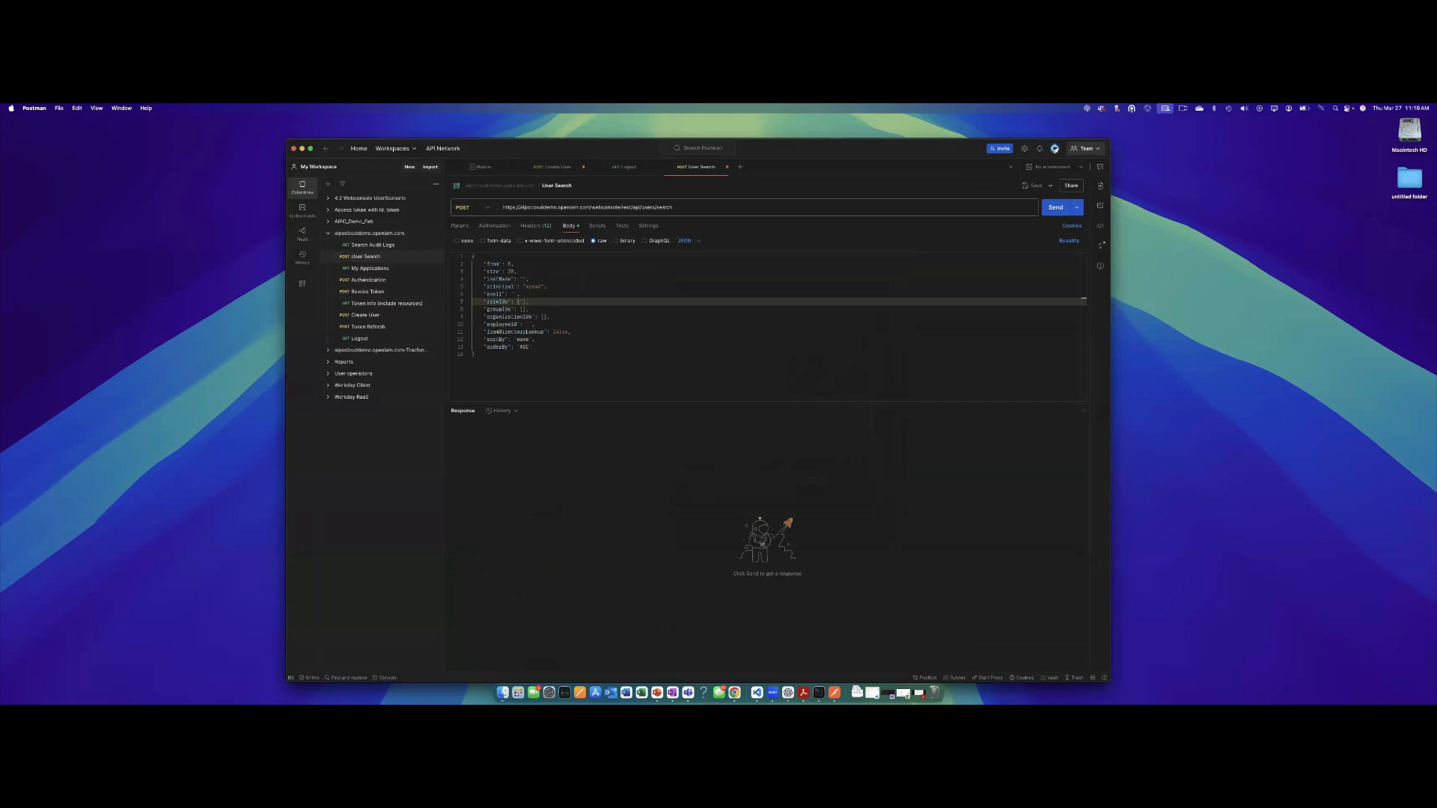
key(BackSpace)
key(BackSpace)
click(1051, 213)
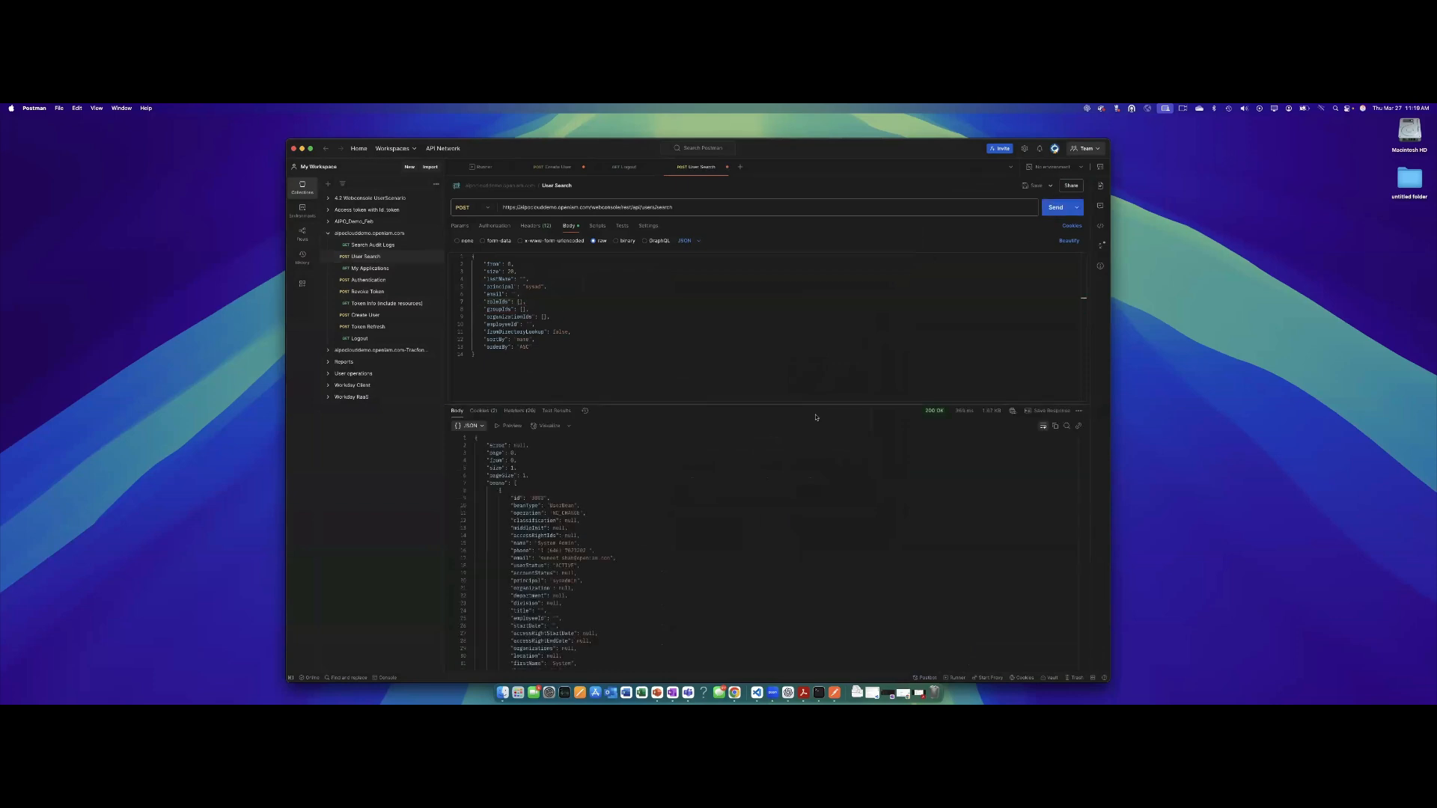
scroll(569, 477, down, 10)
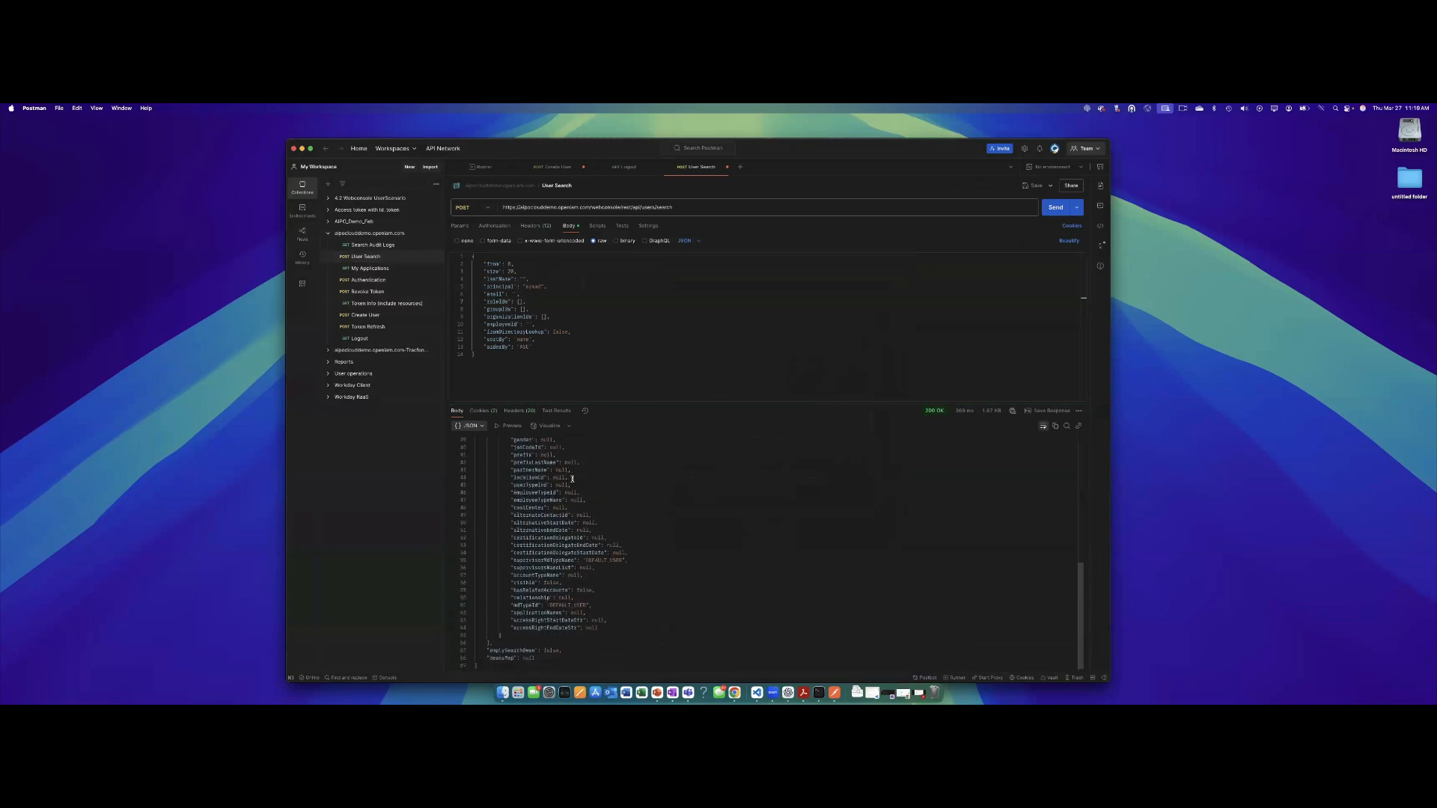
scroll(589, 480, up, 10)
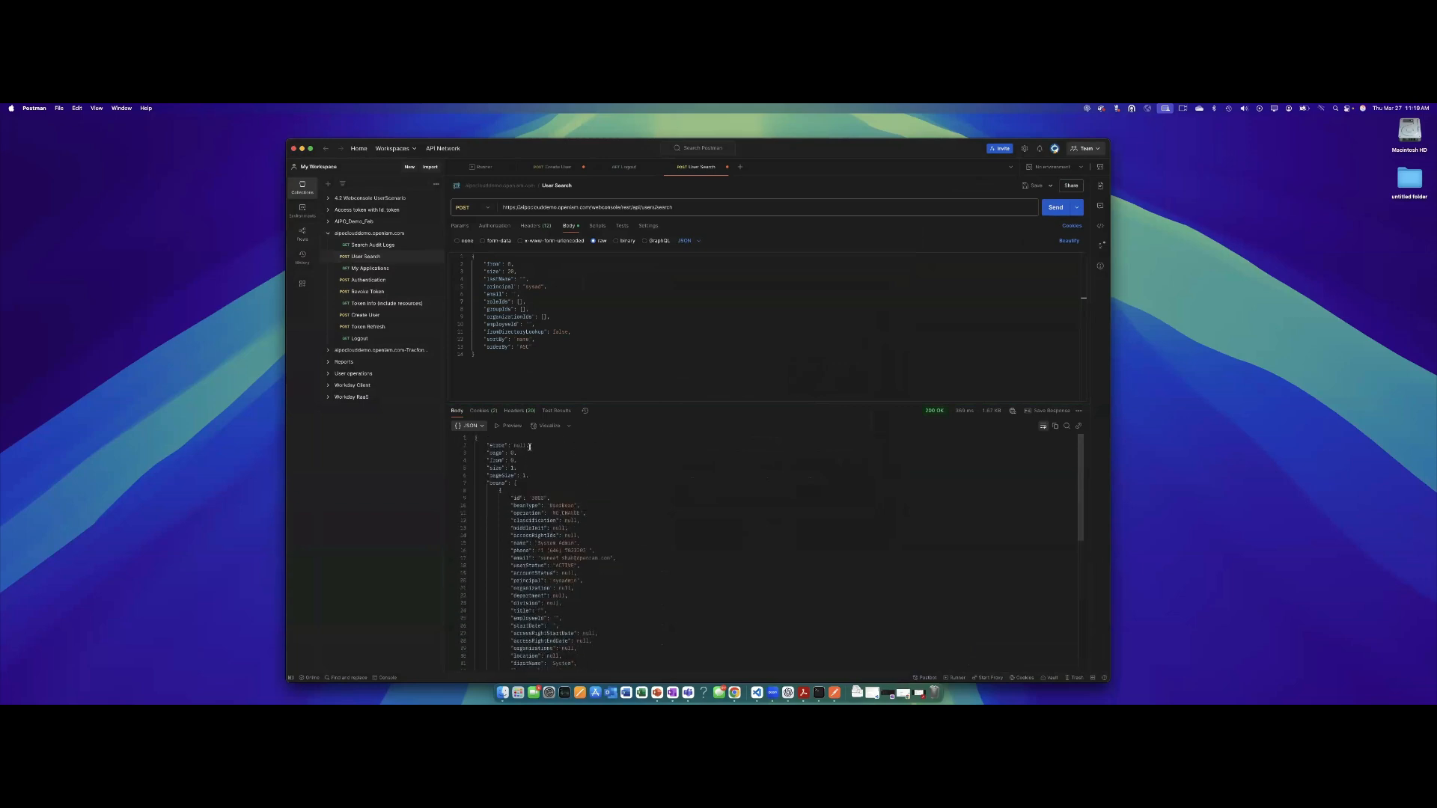
click(363, 316)
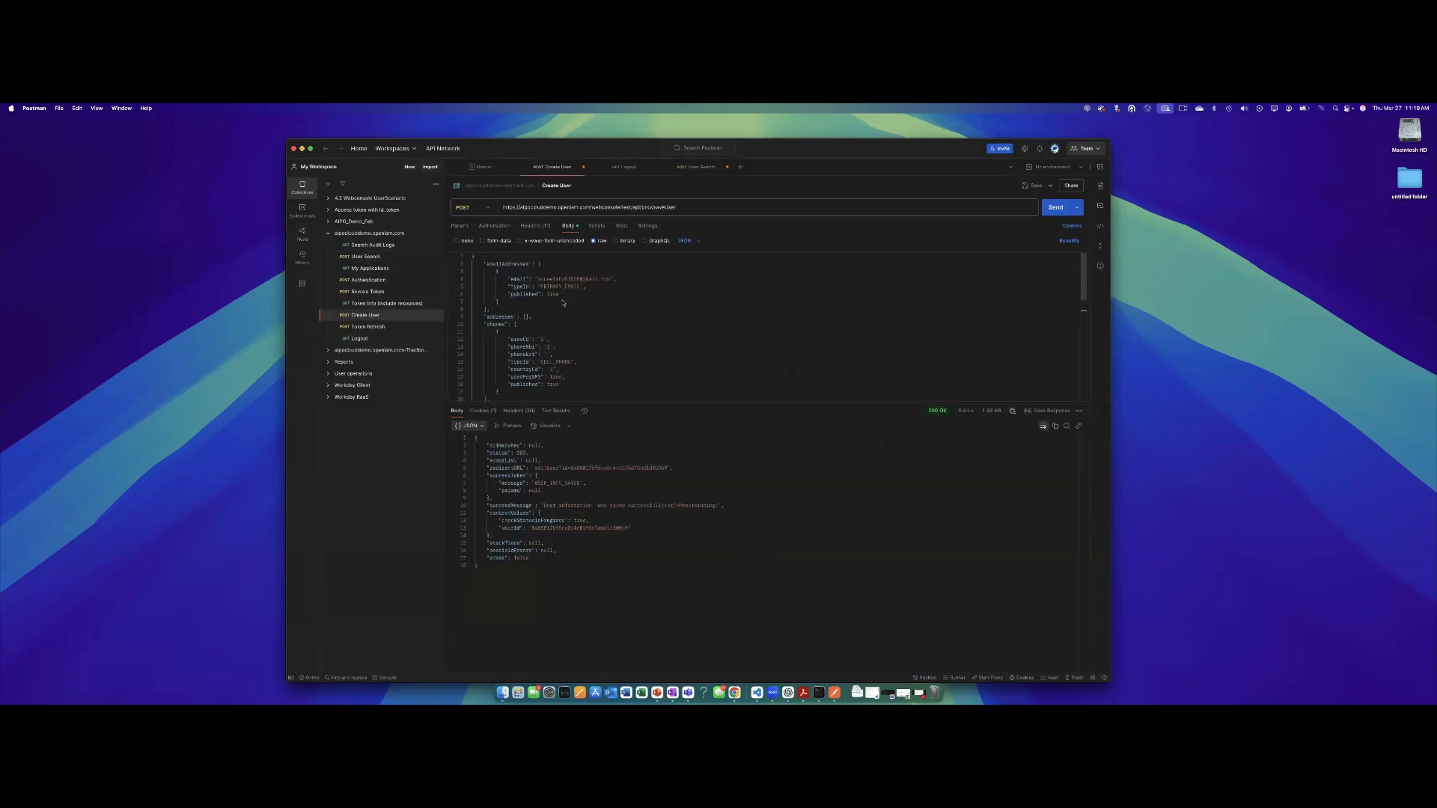
Replace the first and last name values and edit employeeId in the Create User body.
scroll(563, 303, down, 4)
double_click(540, 339)
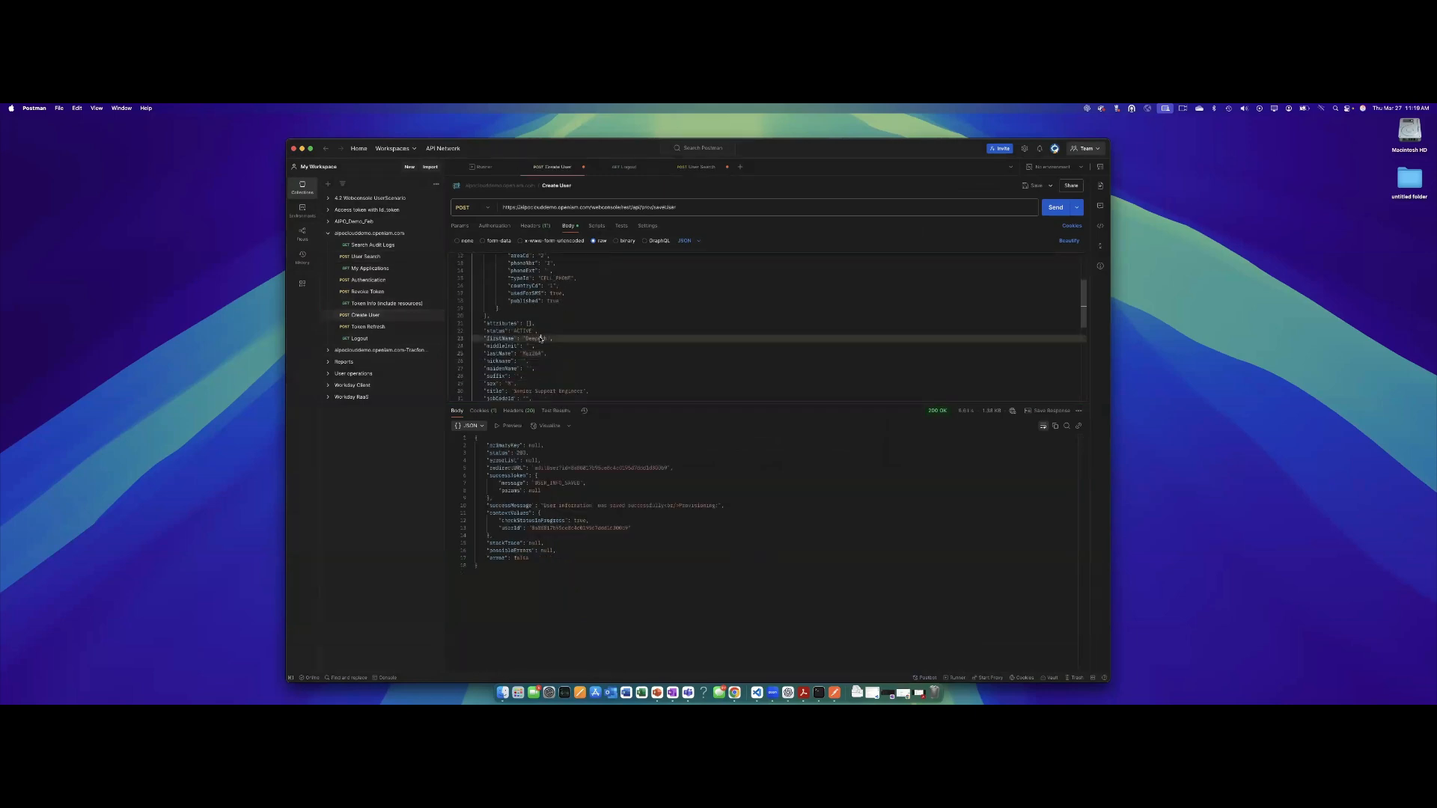
text(TestMar27)
double_click(527, 354)
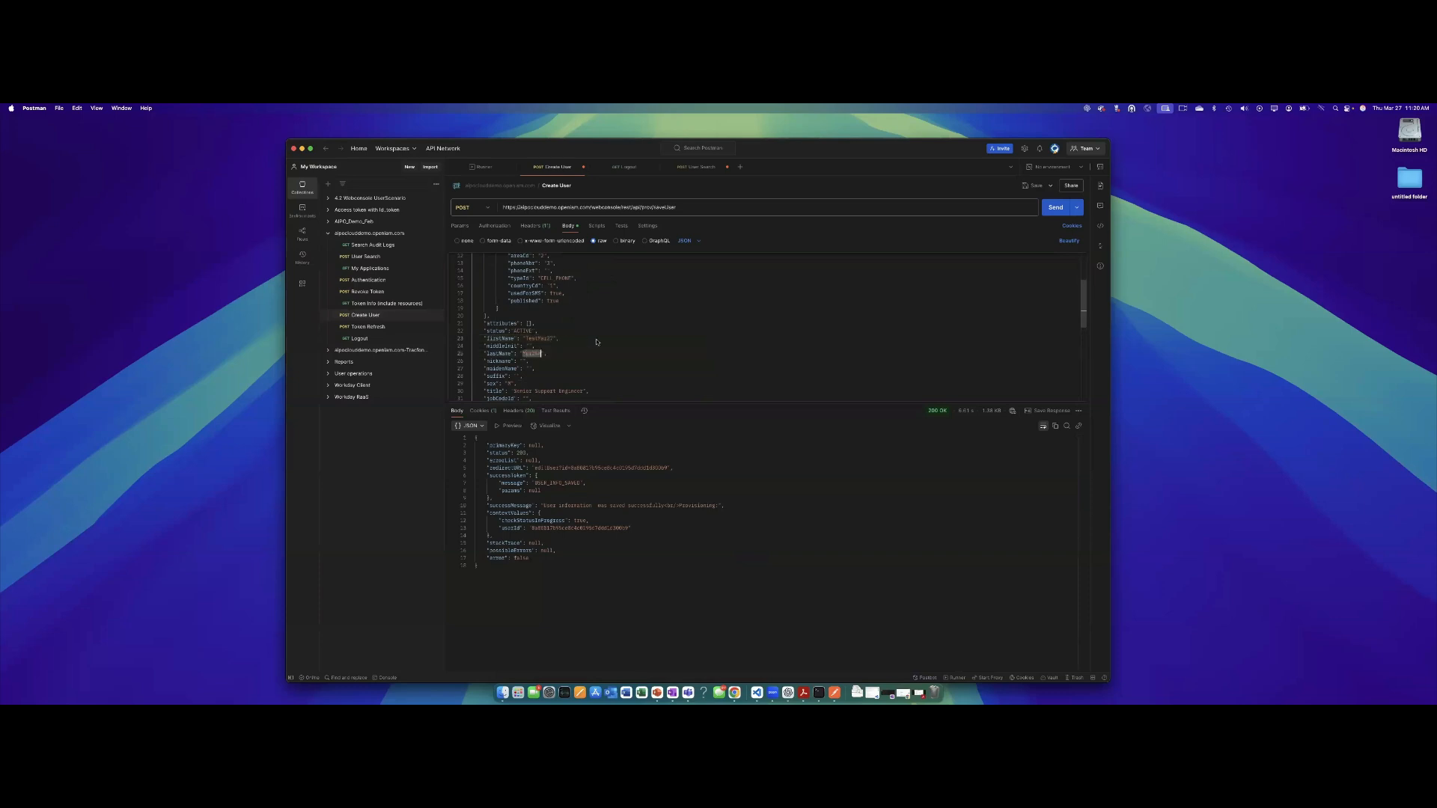
text(User)
text(tname)
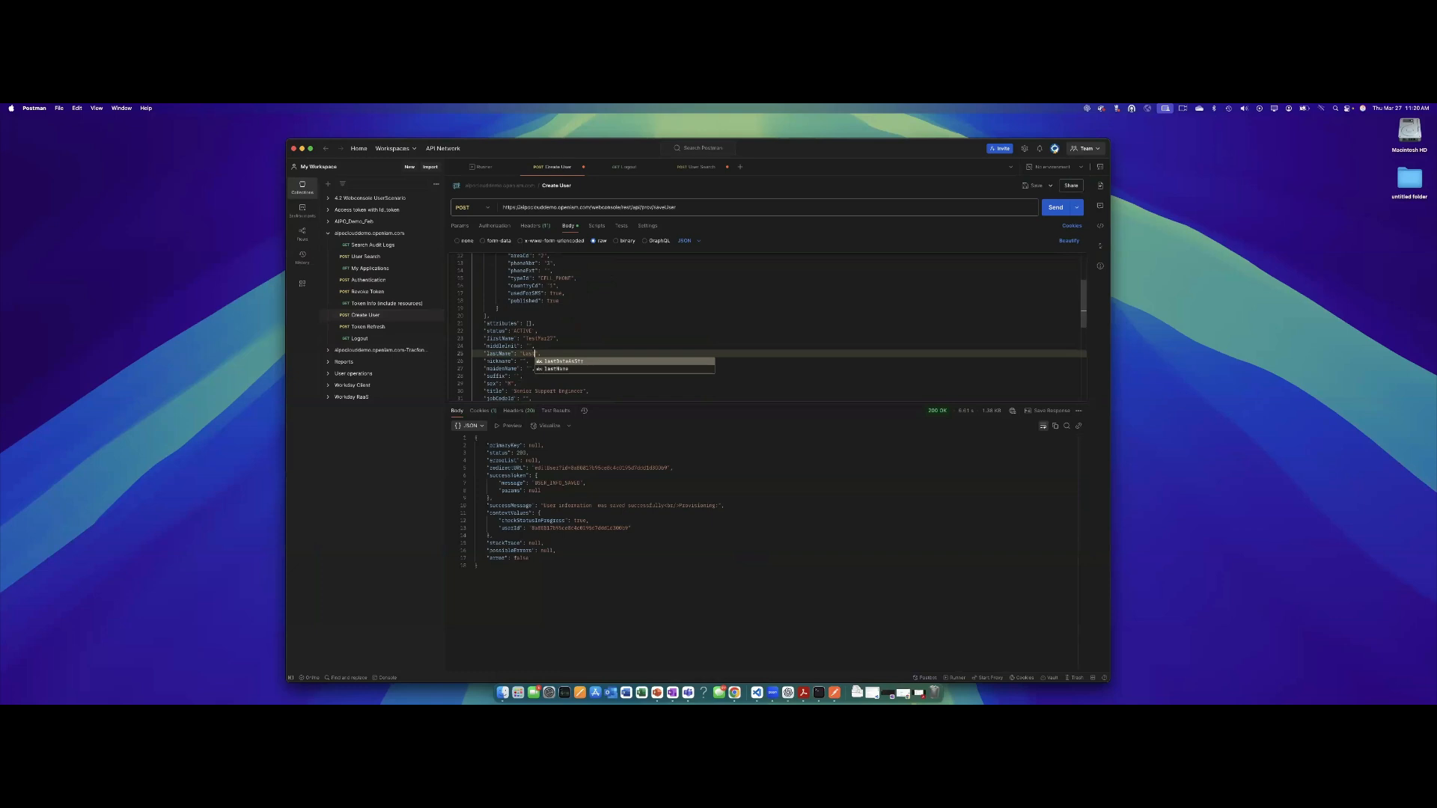
text(Mar27)
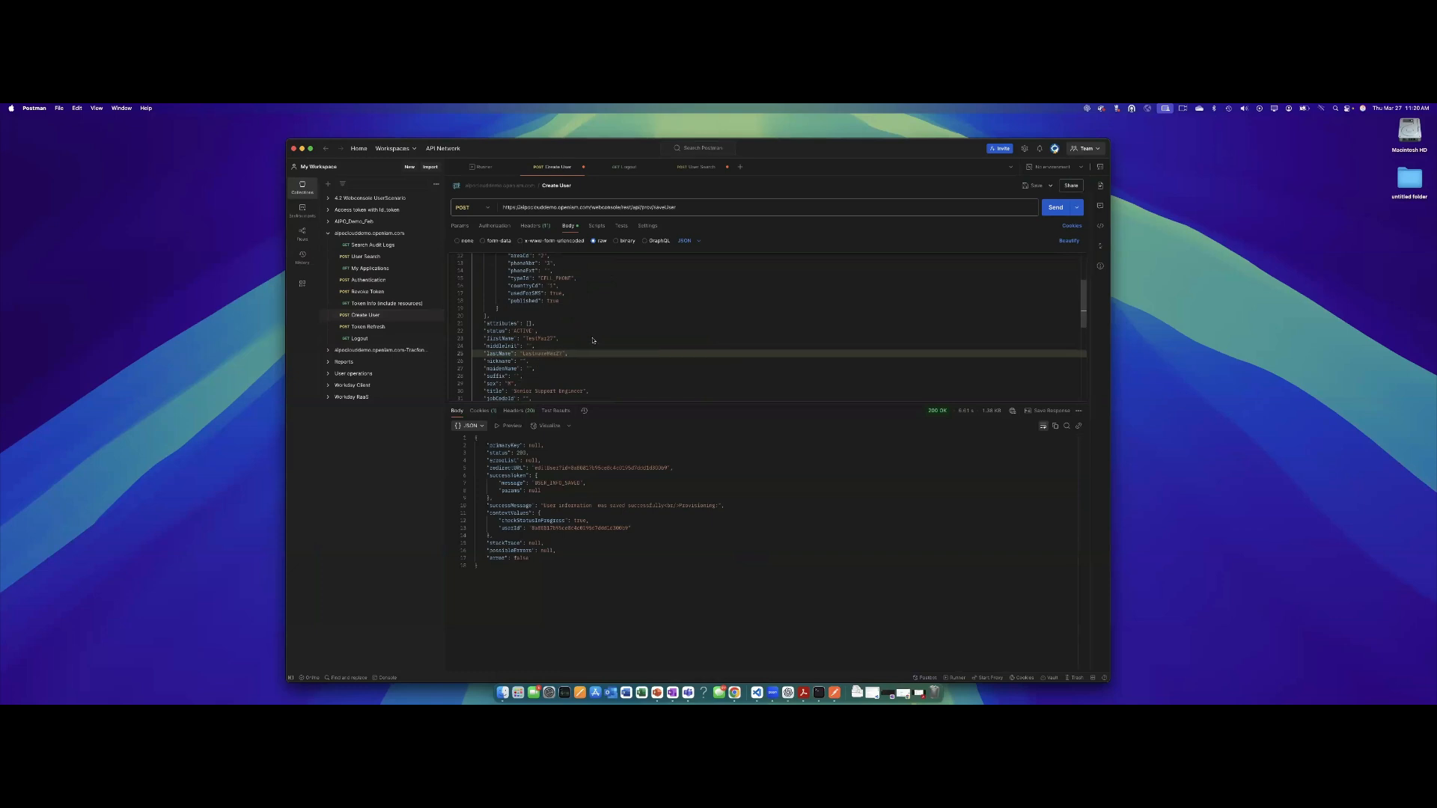
scroll(593, 340, down, 5)
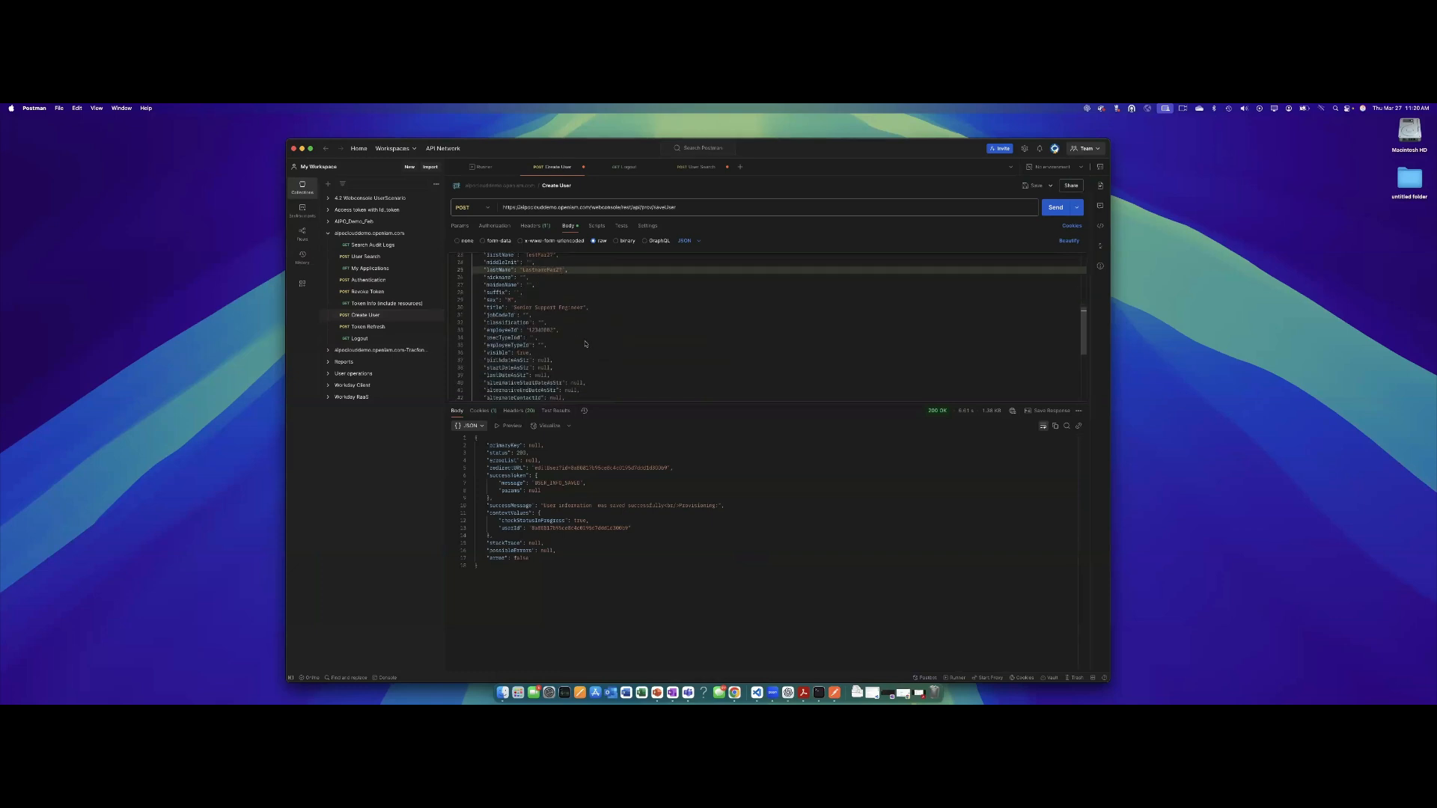
click(550, 330)
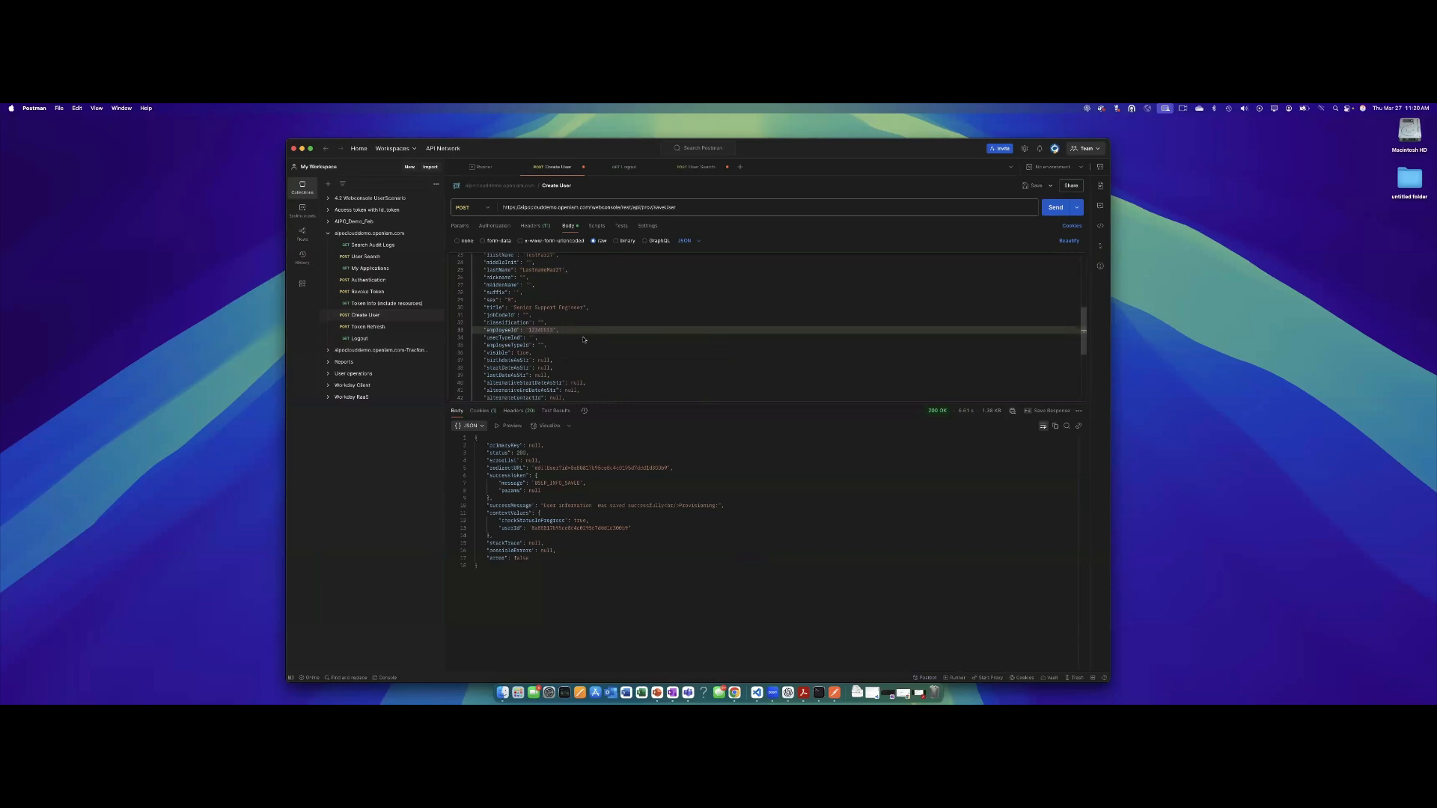
scroll(584, 339, down, 5)
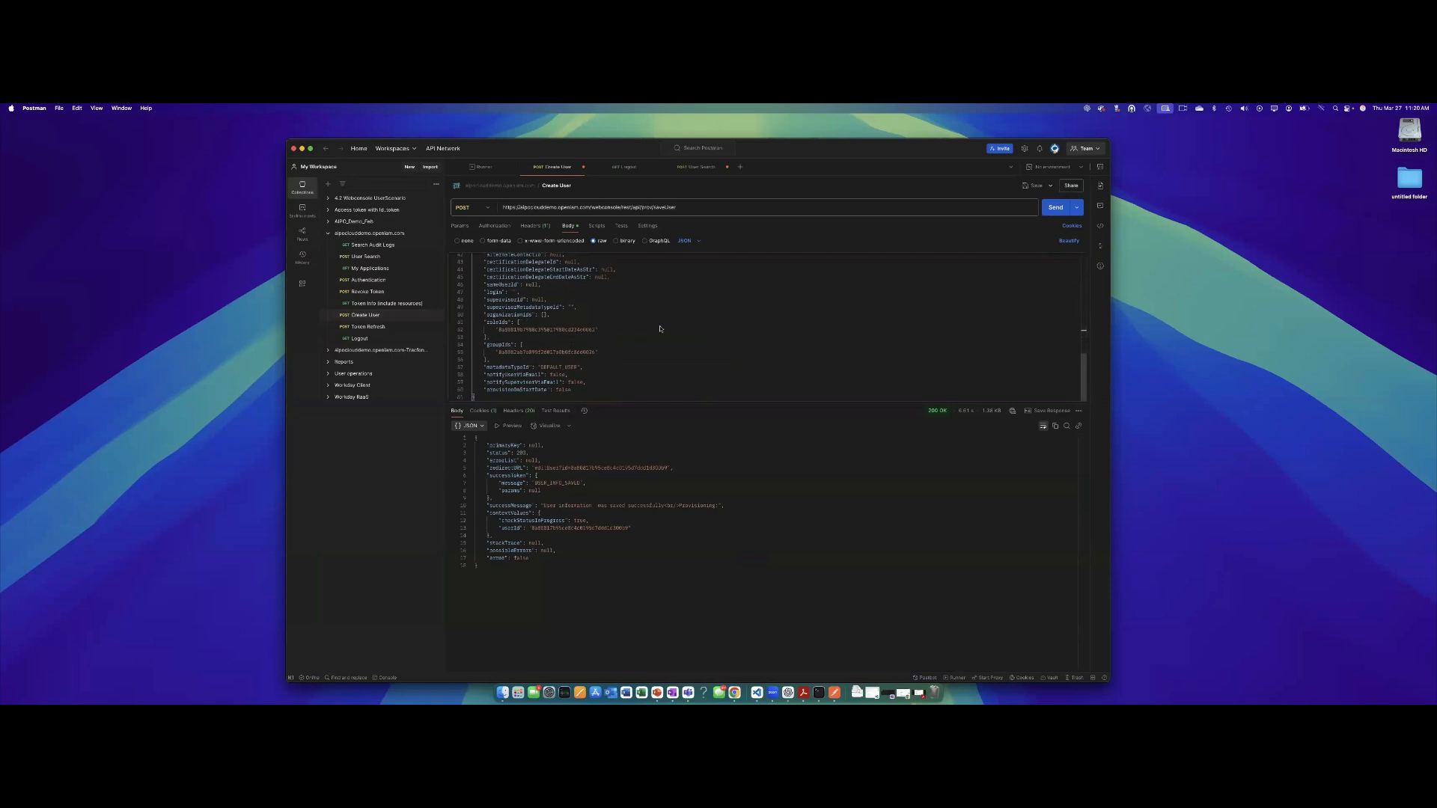
scroll(599, 367, up, 5)
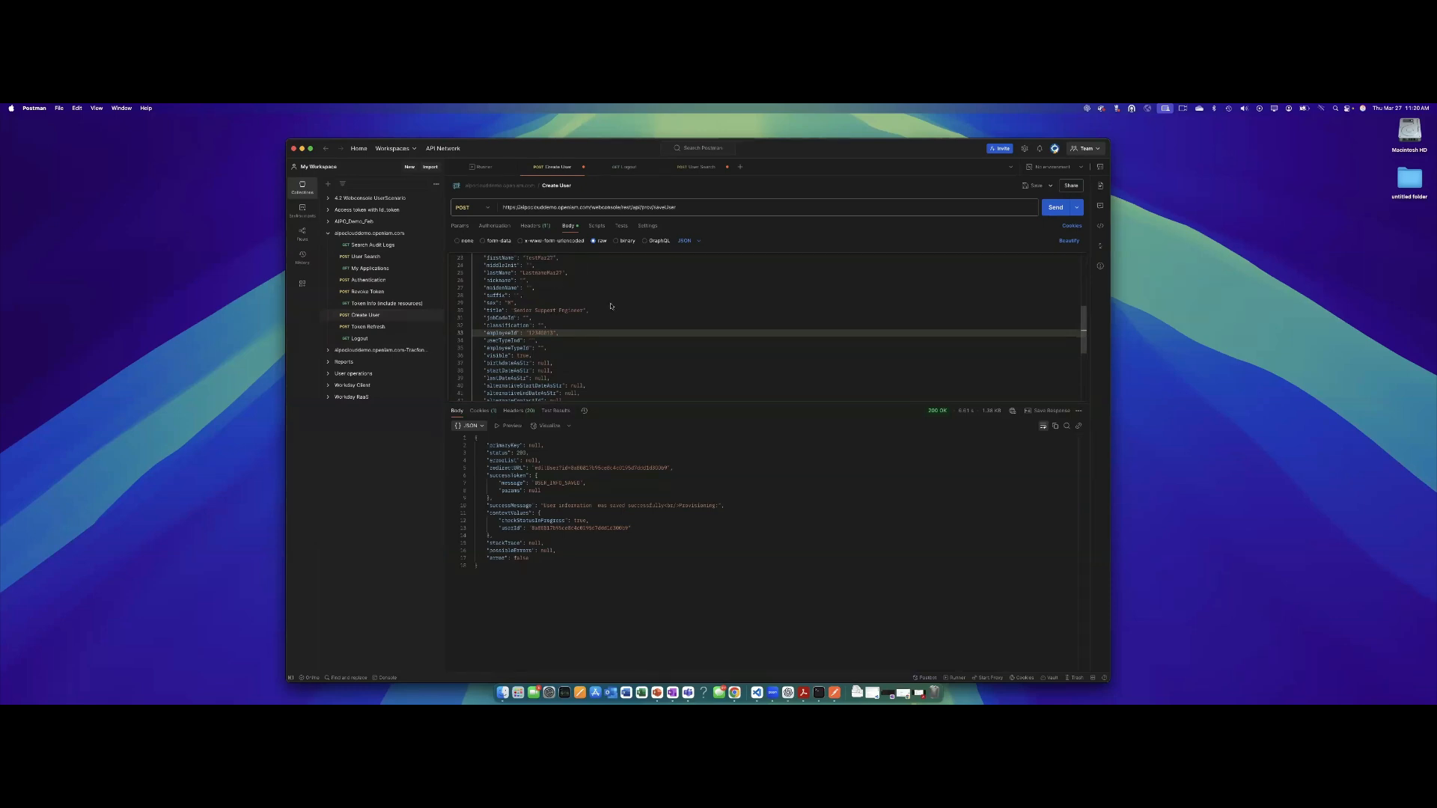
scroll(611, 306, up, 6)
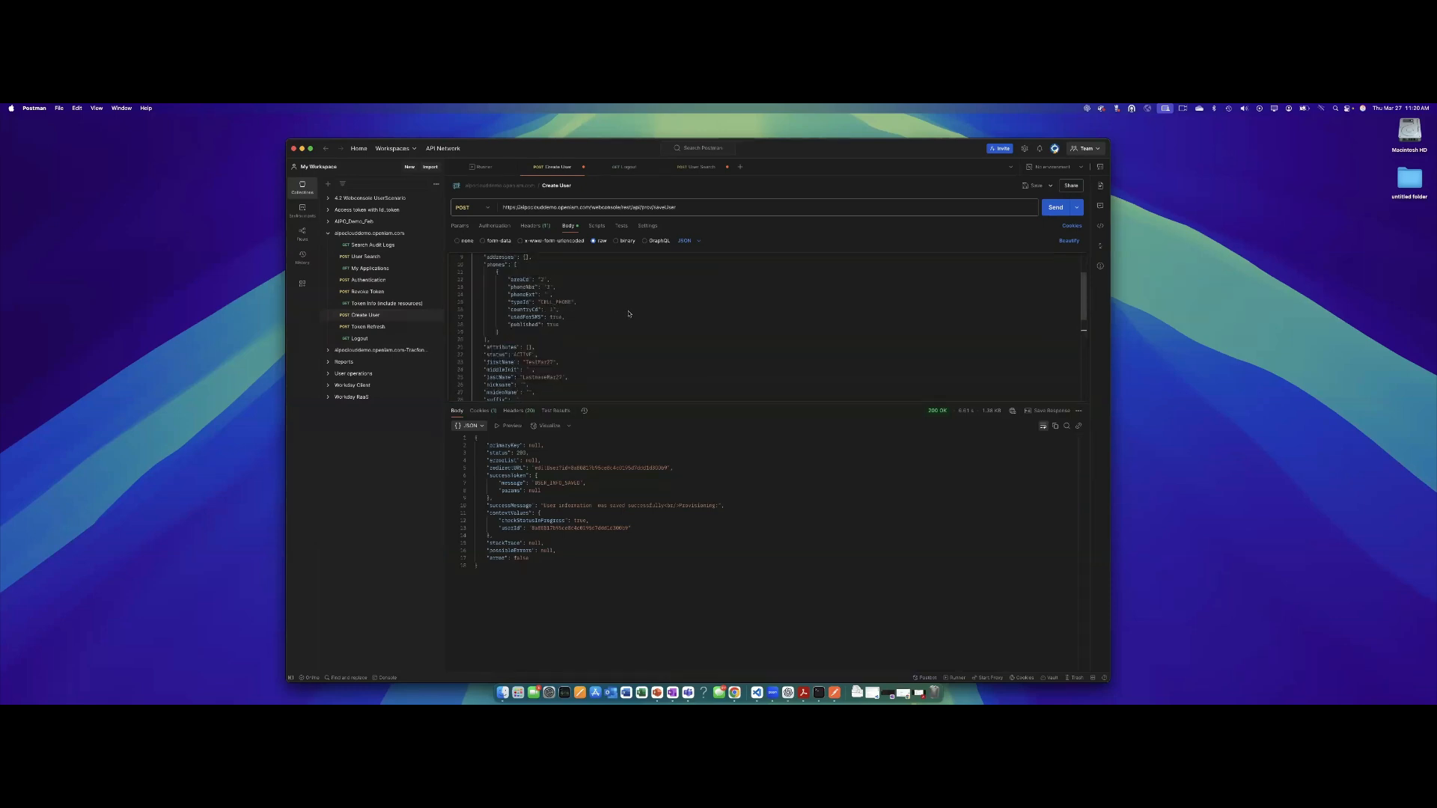
Send the Create User request and copy the new user's last name from the body.
click(1054, 208)
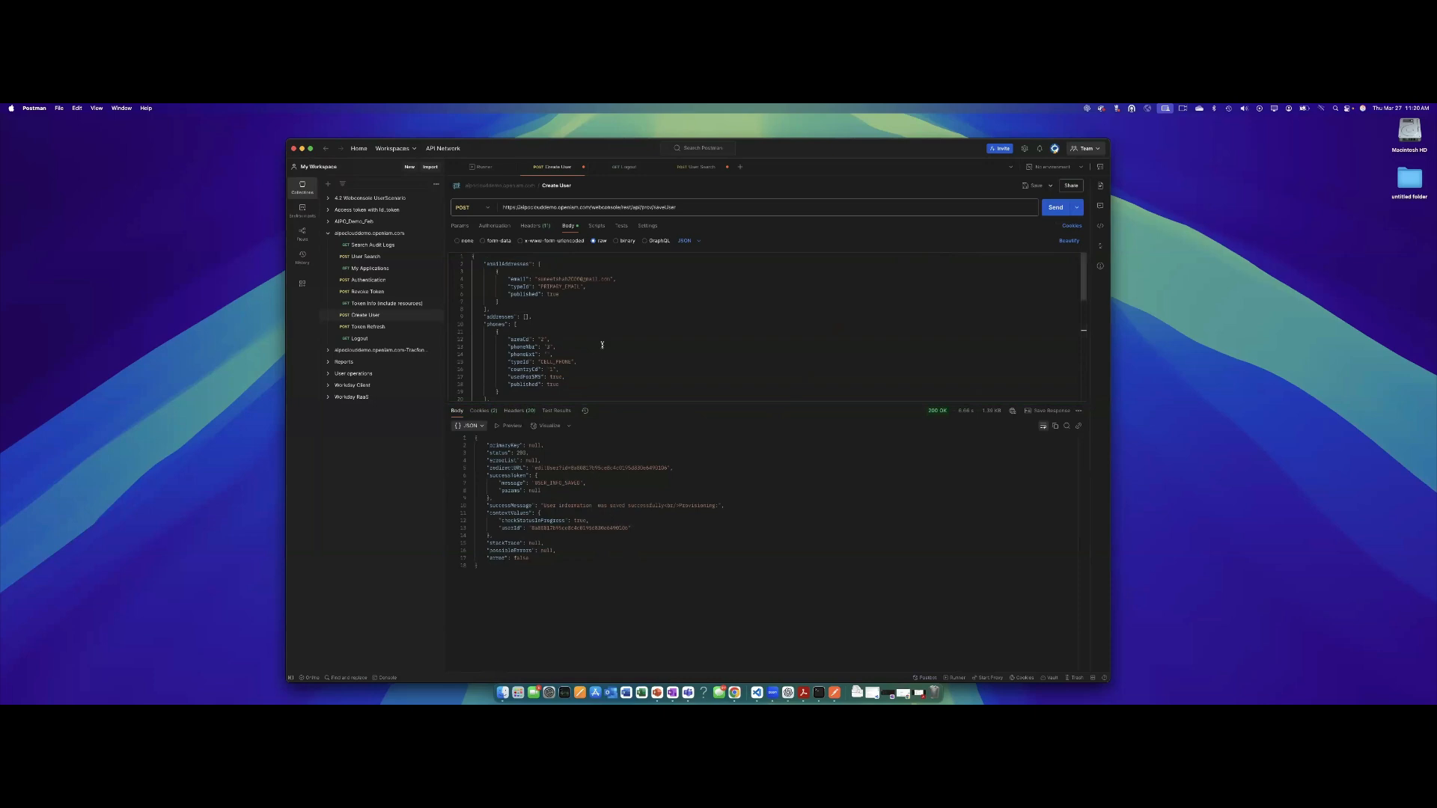
scroll(594, 355, down, 3)
scroll(594, 354, down, 2)
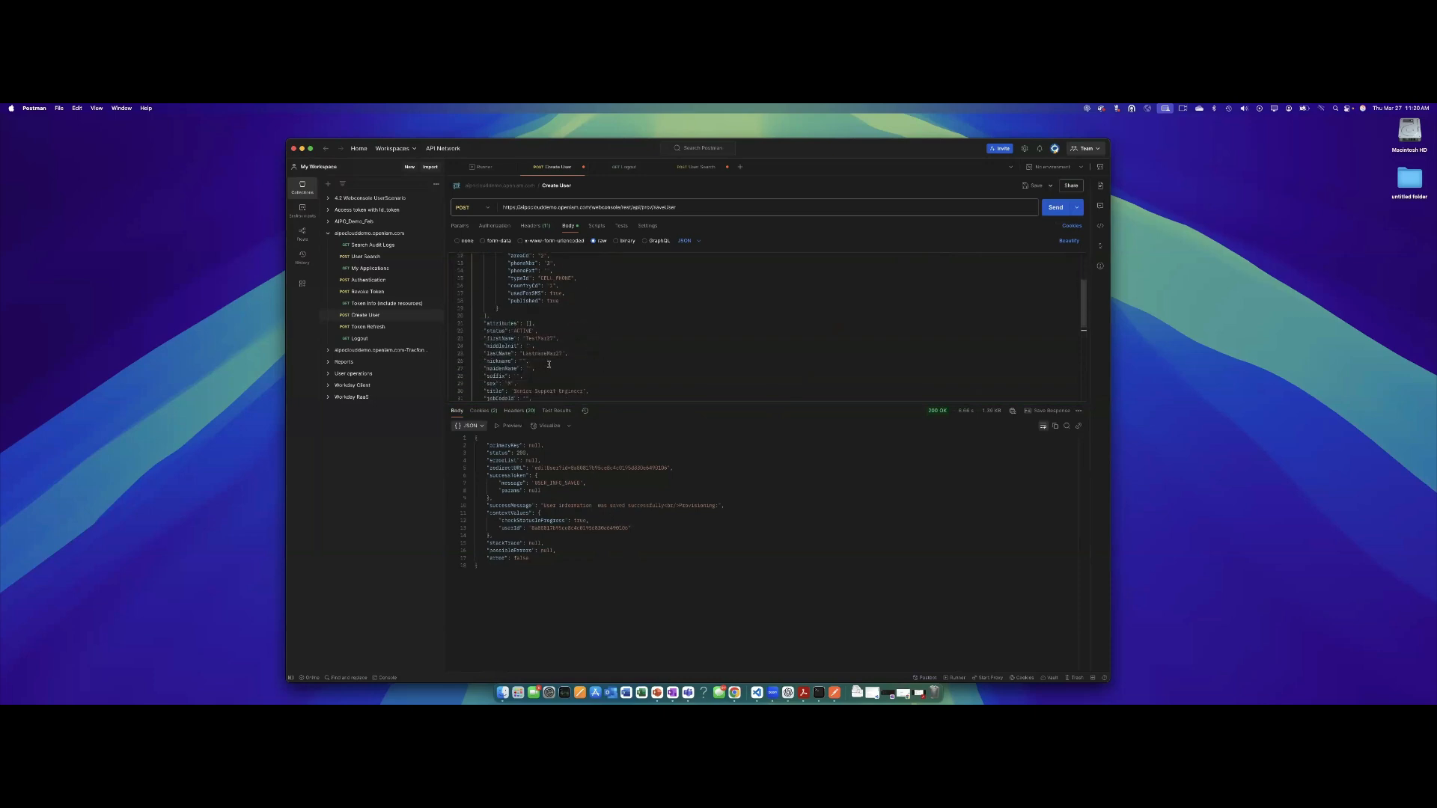
double_click(535, 352)
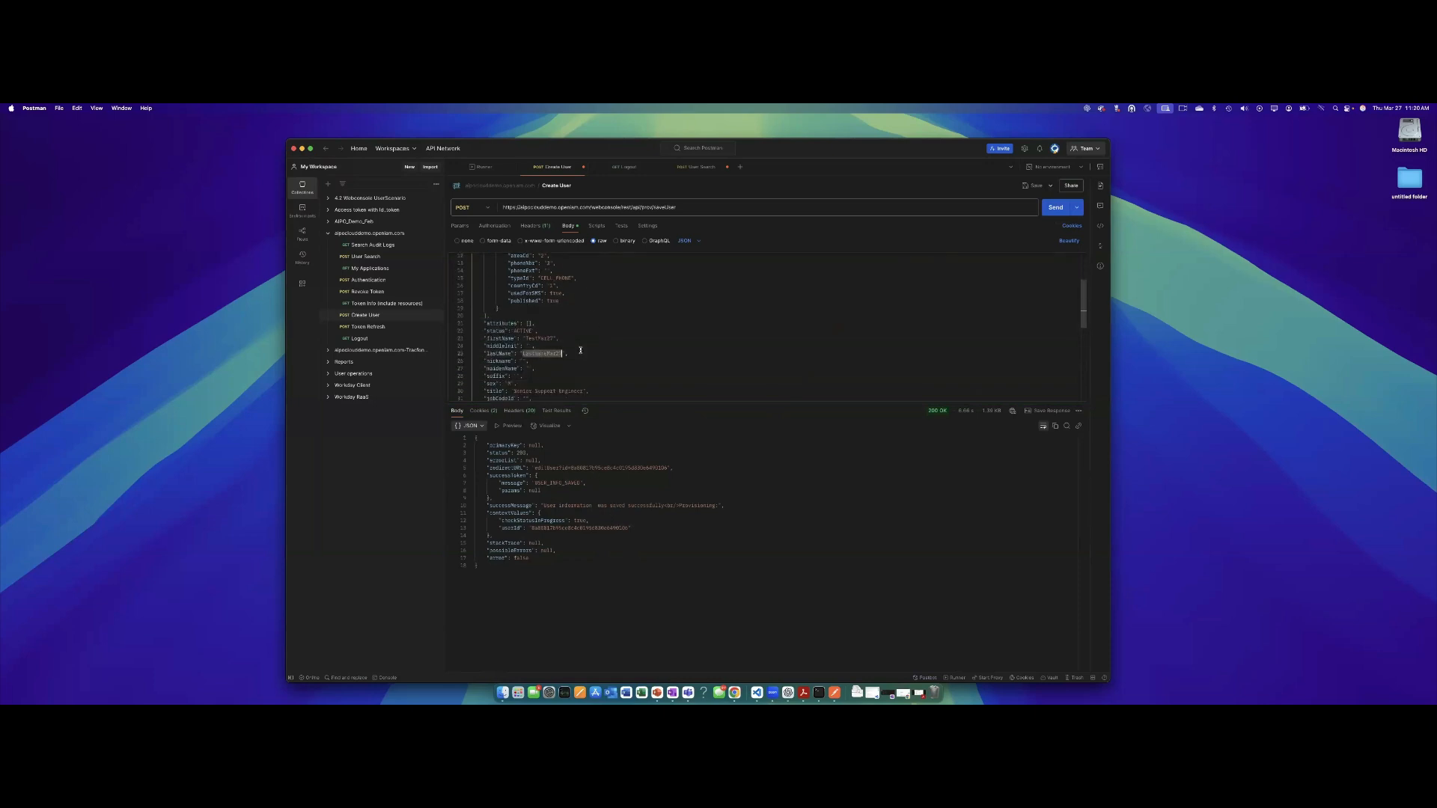
right_click(734, 692)
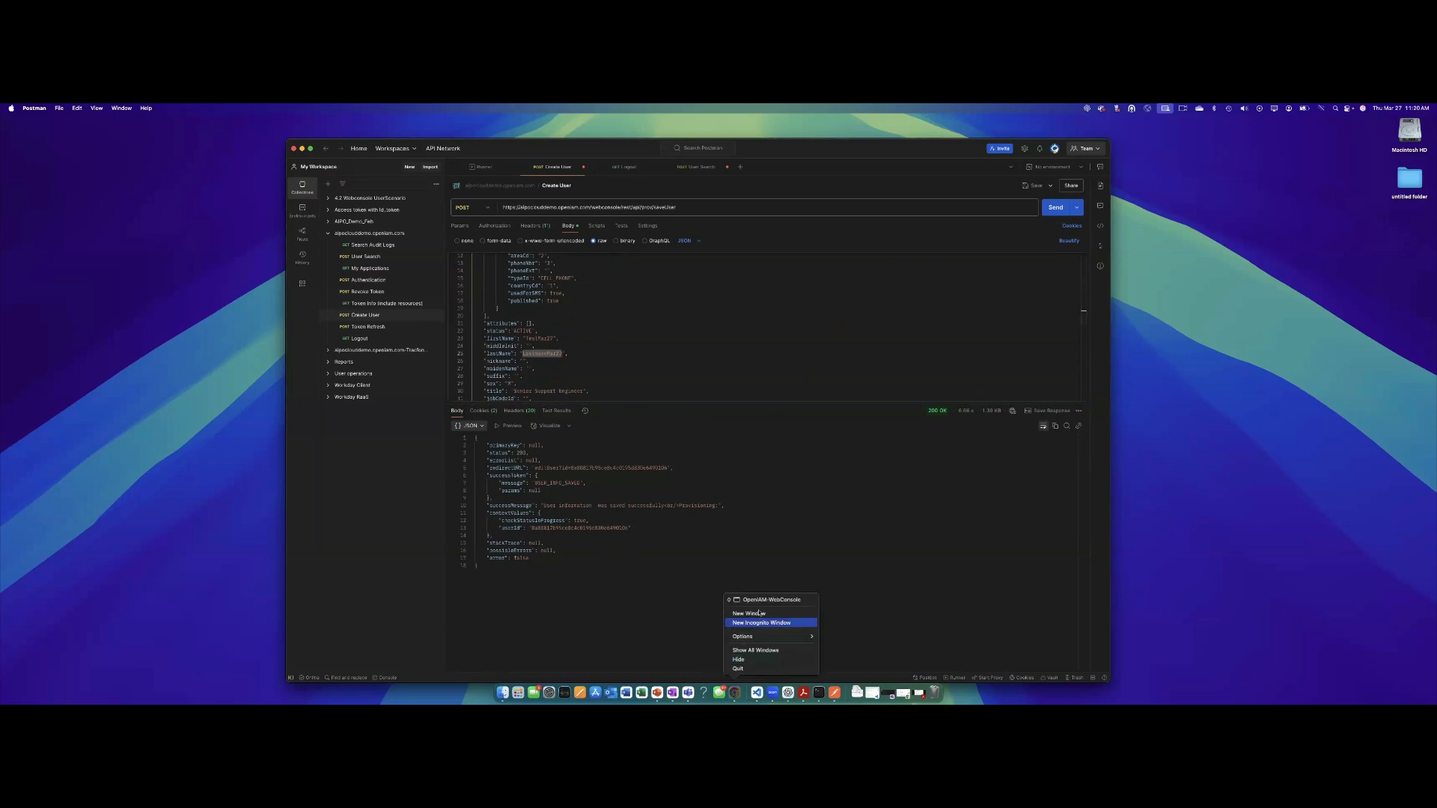
Search OpenIAM users for the pasted last name and open the matching user.
click(785, 615)
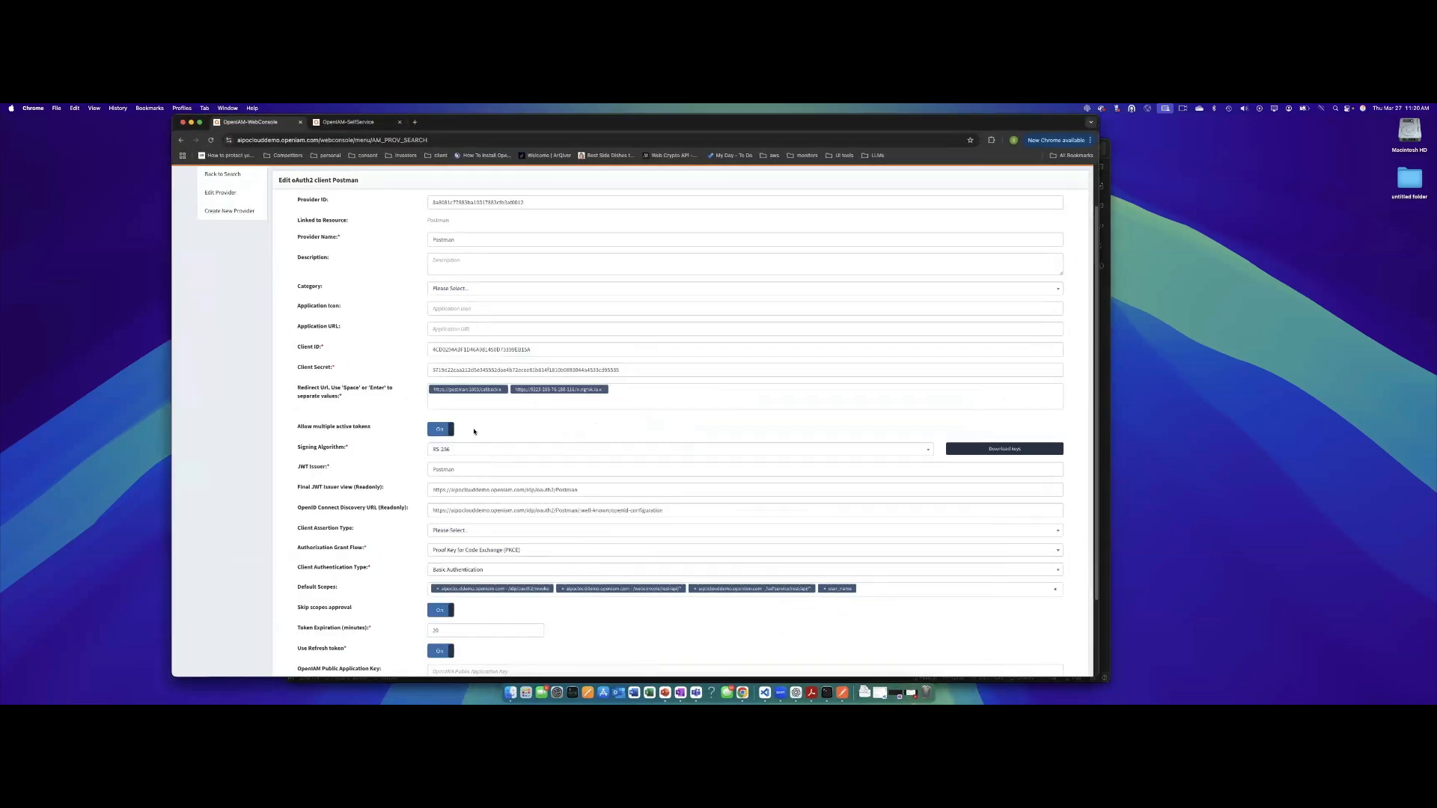
scroll(395, 314, up, 2)
click(355, 183)
text(LastnameMar27)
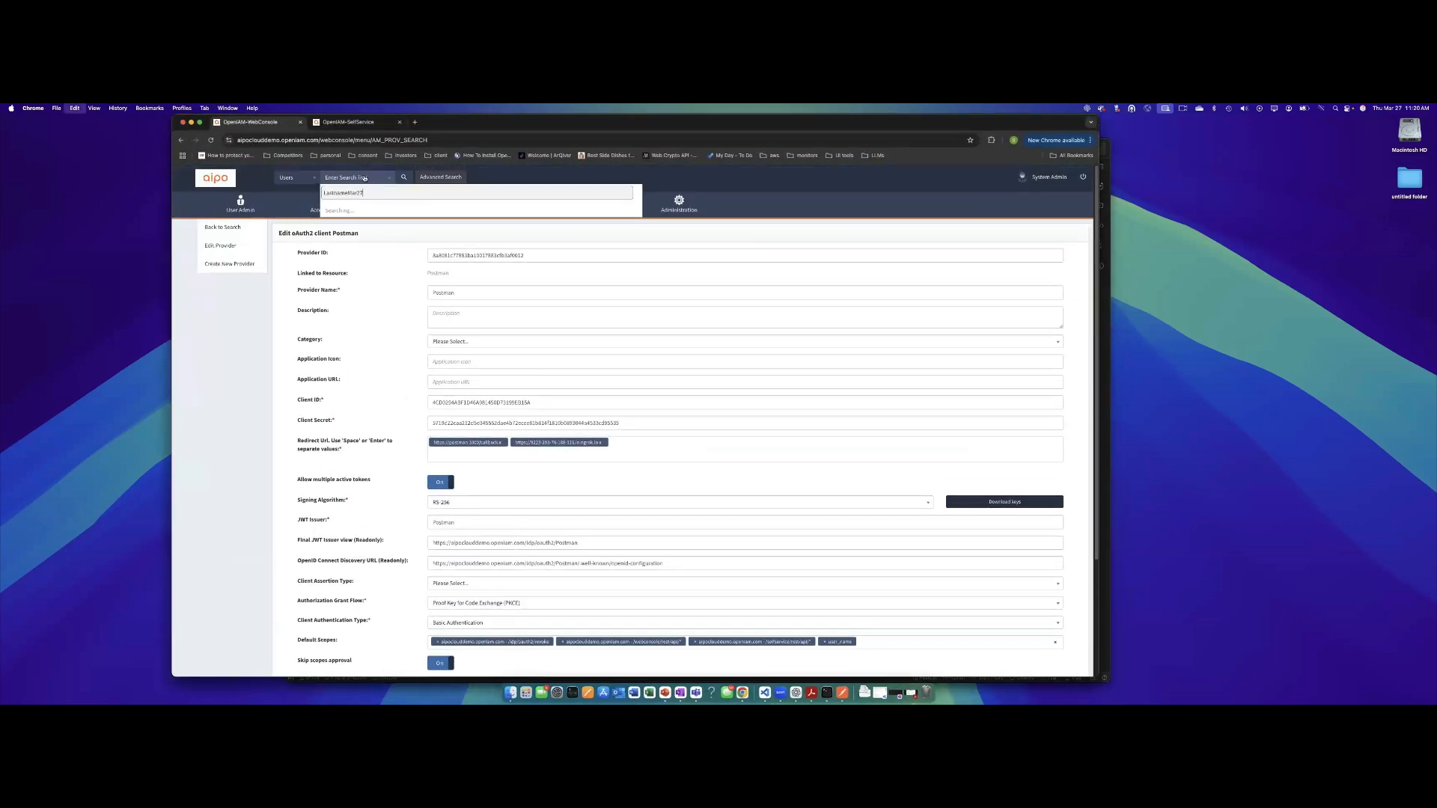
click(374, 212)
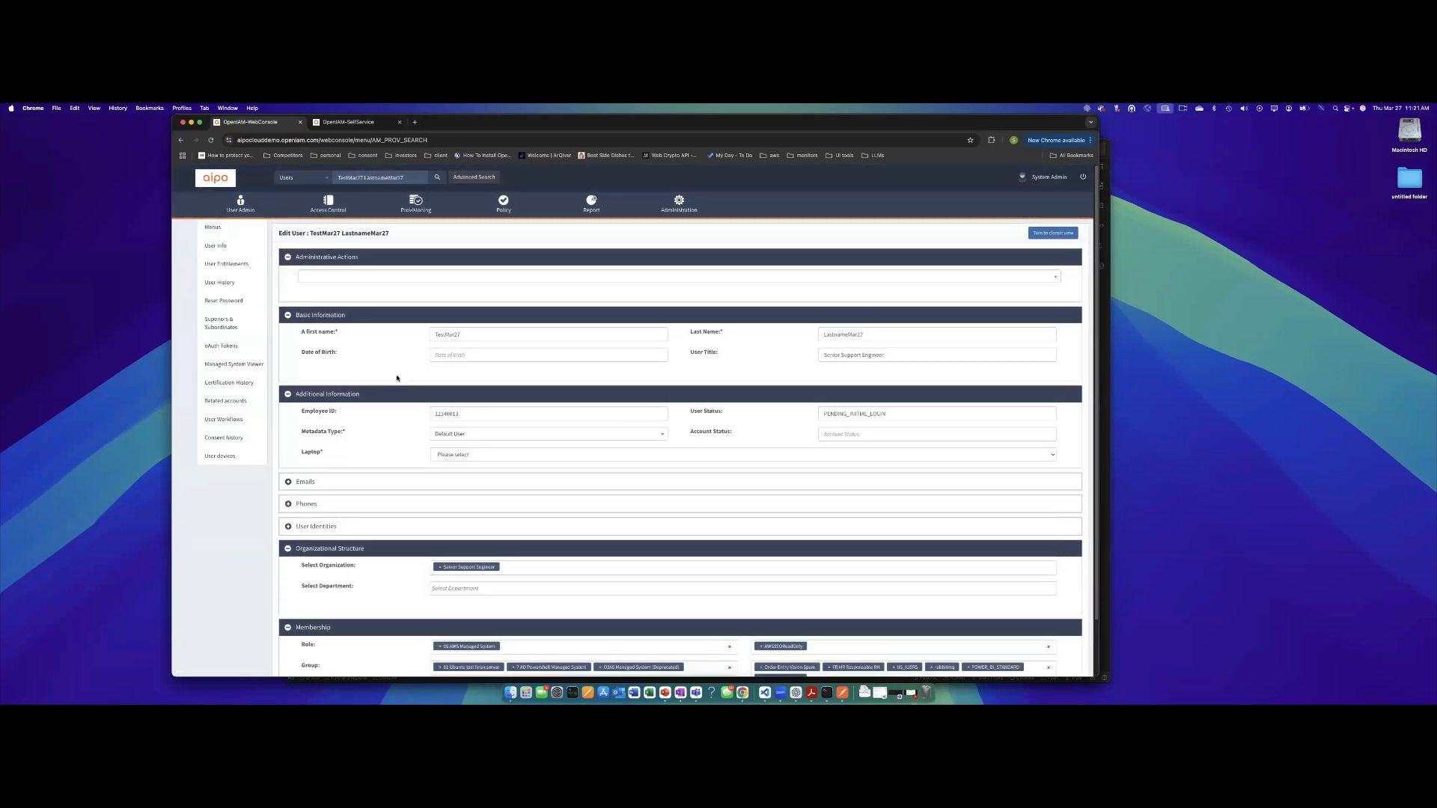
scroll(396, 378, down, 2)
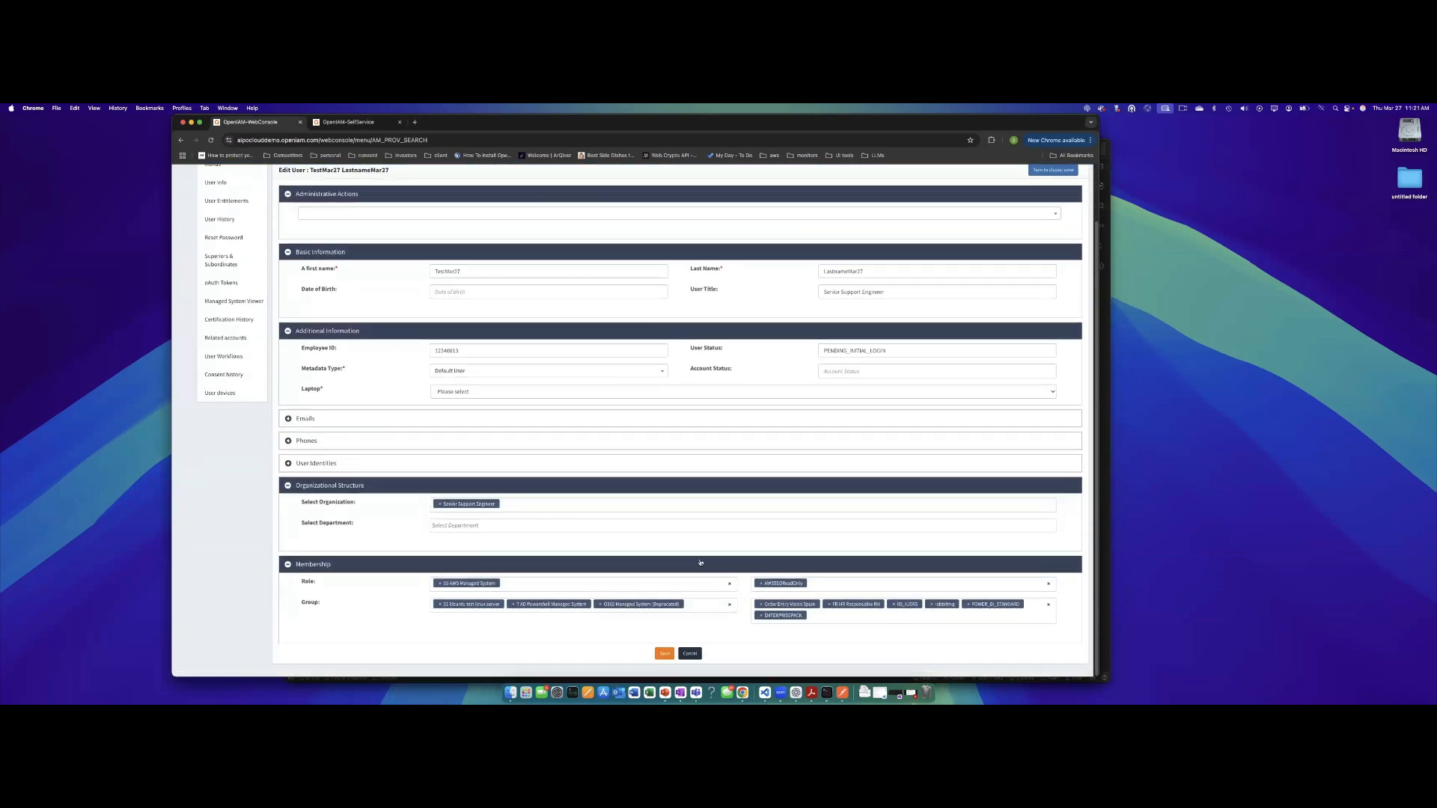
scroll(551, 471, up, 2)
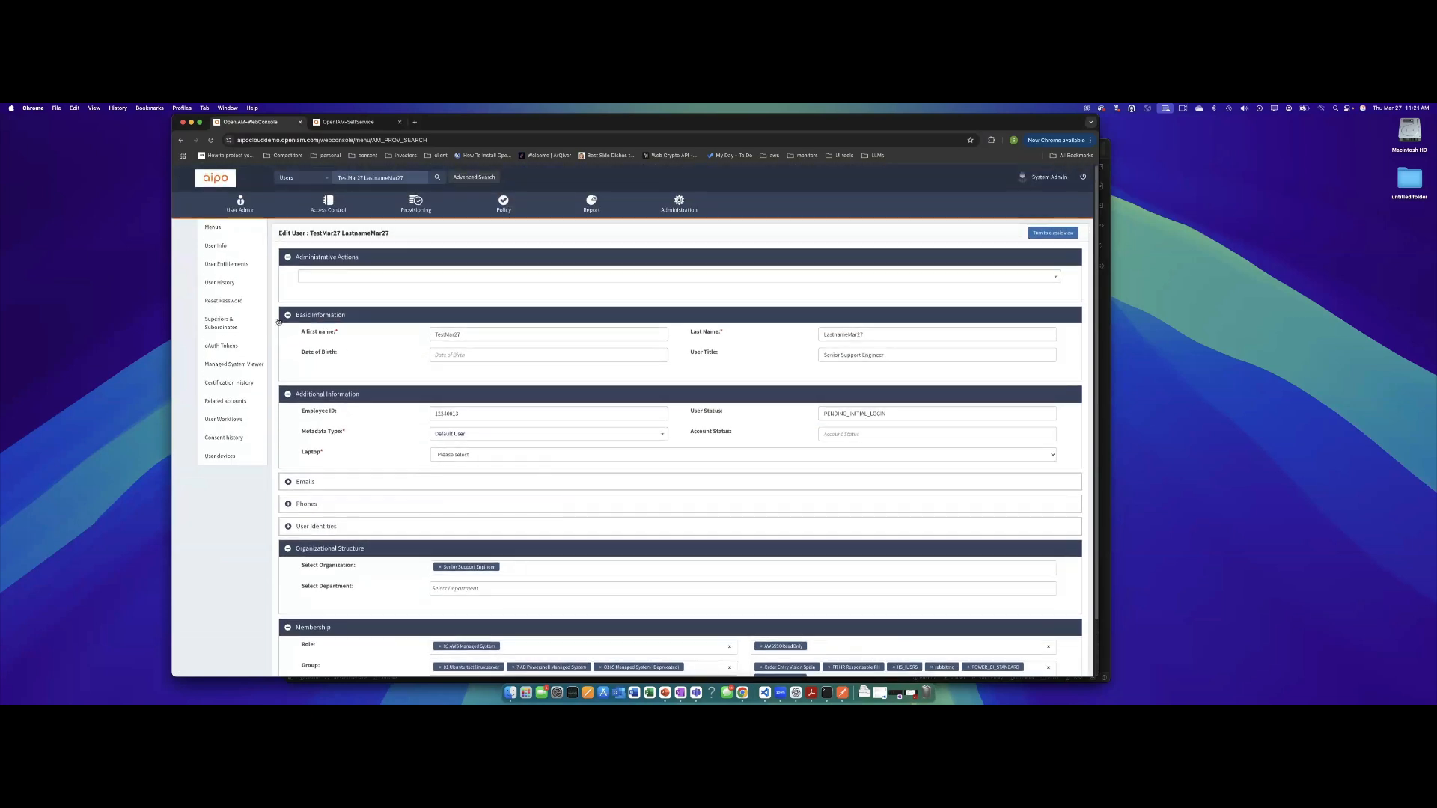
Review the user's entitlements and the User History audit log of PROVISIONING successes.
click(221, 267)
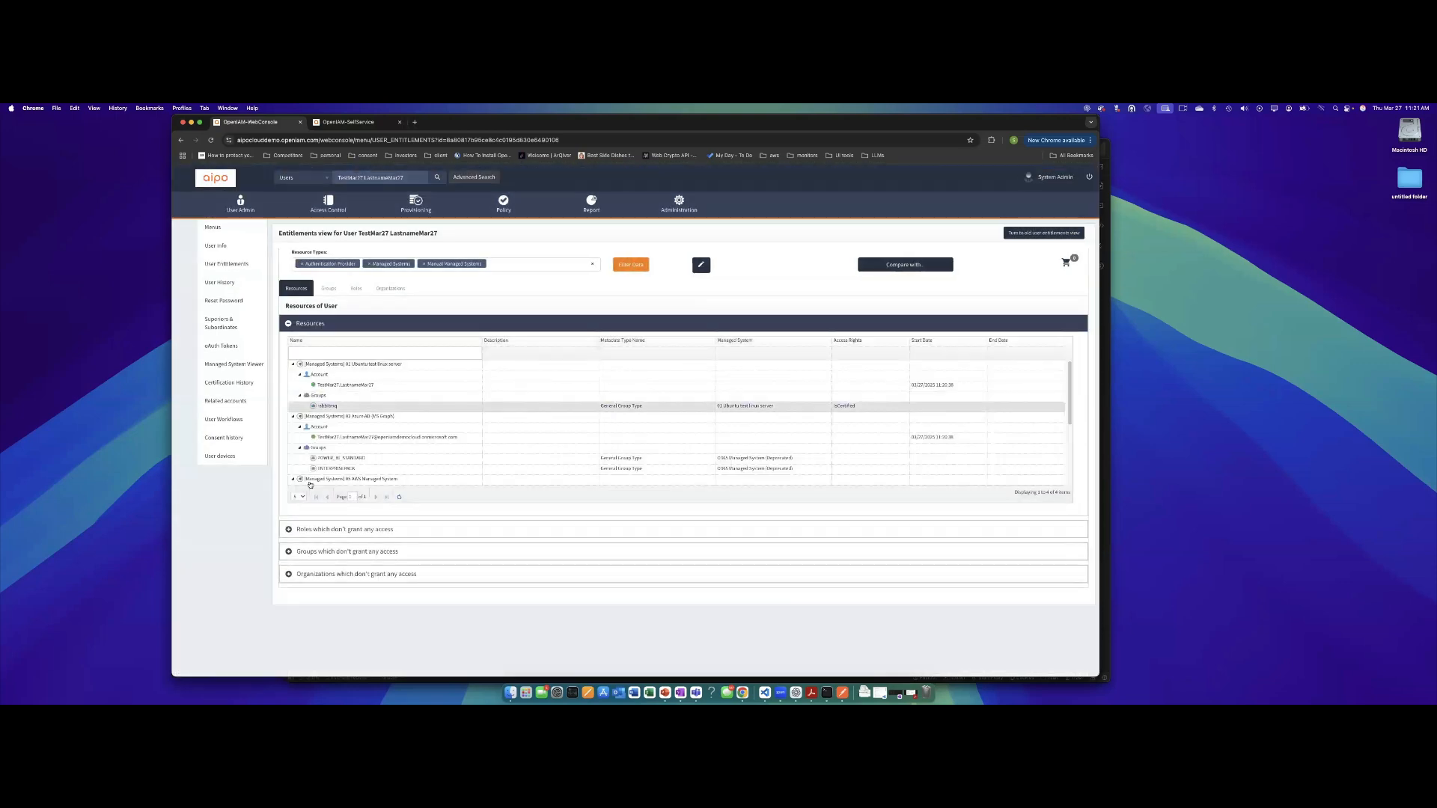
scroll(368, 389, down, 5)
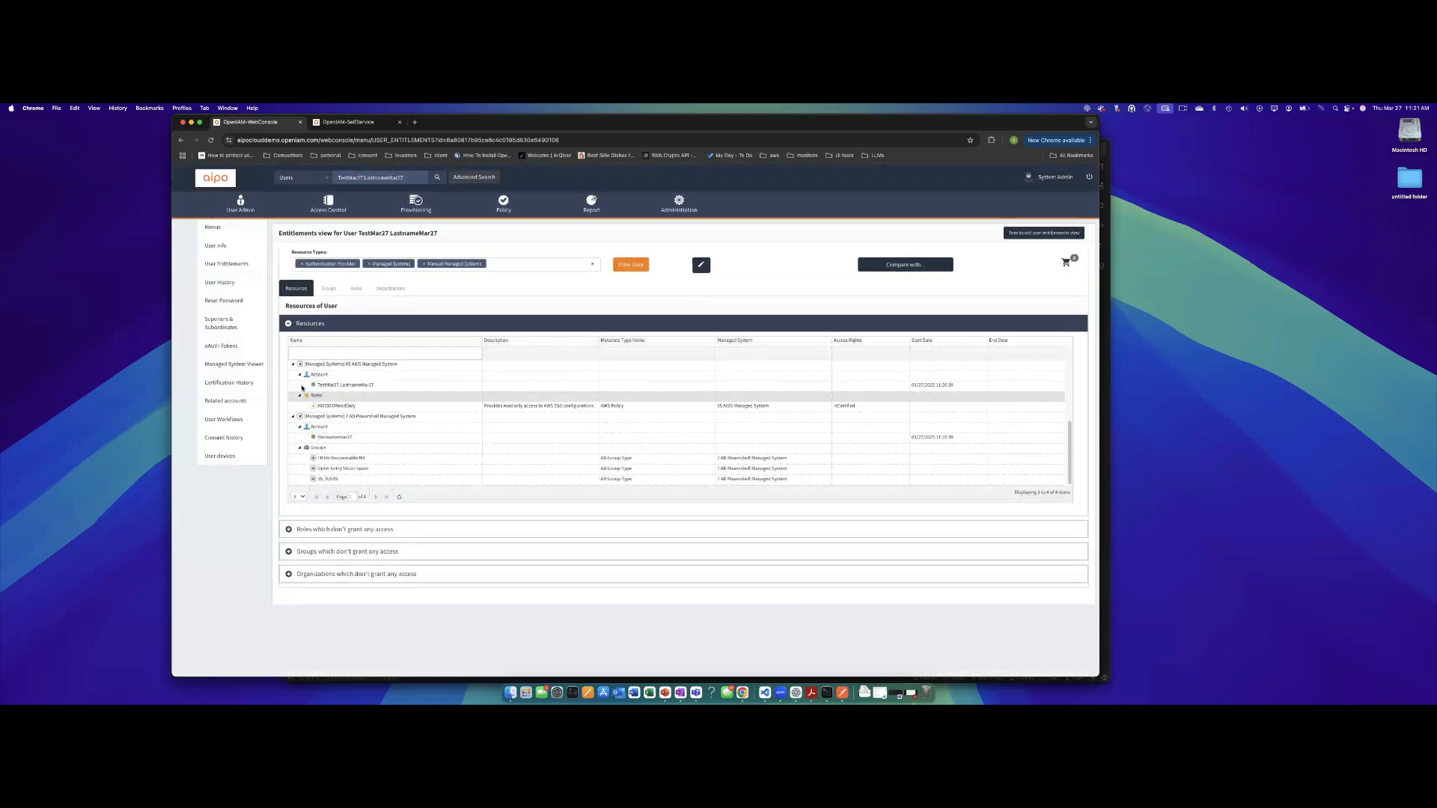
click(220, 284)
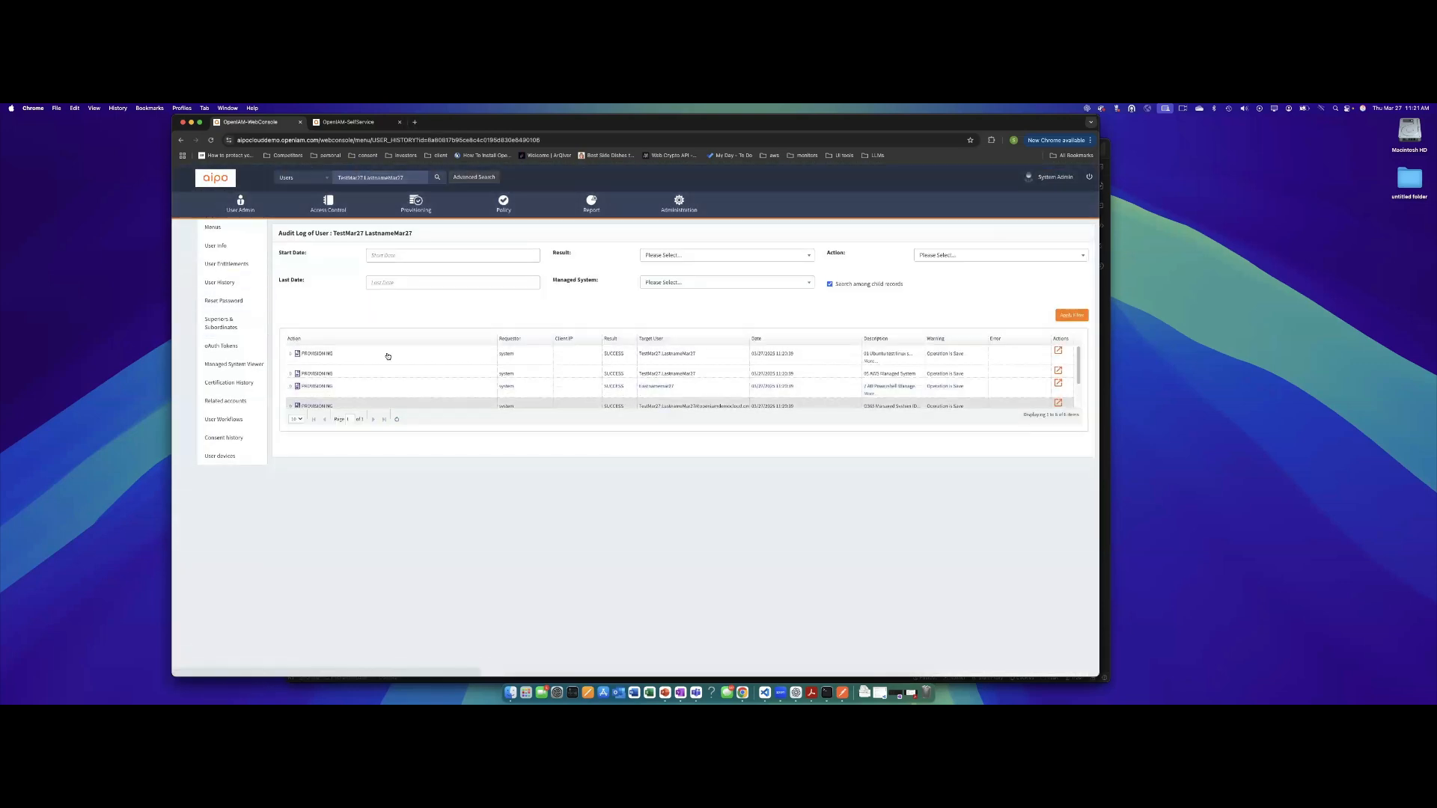
scroll(387, 357, down, 2)
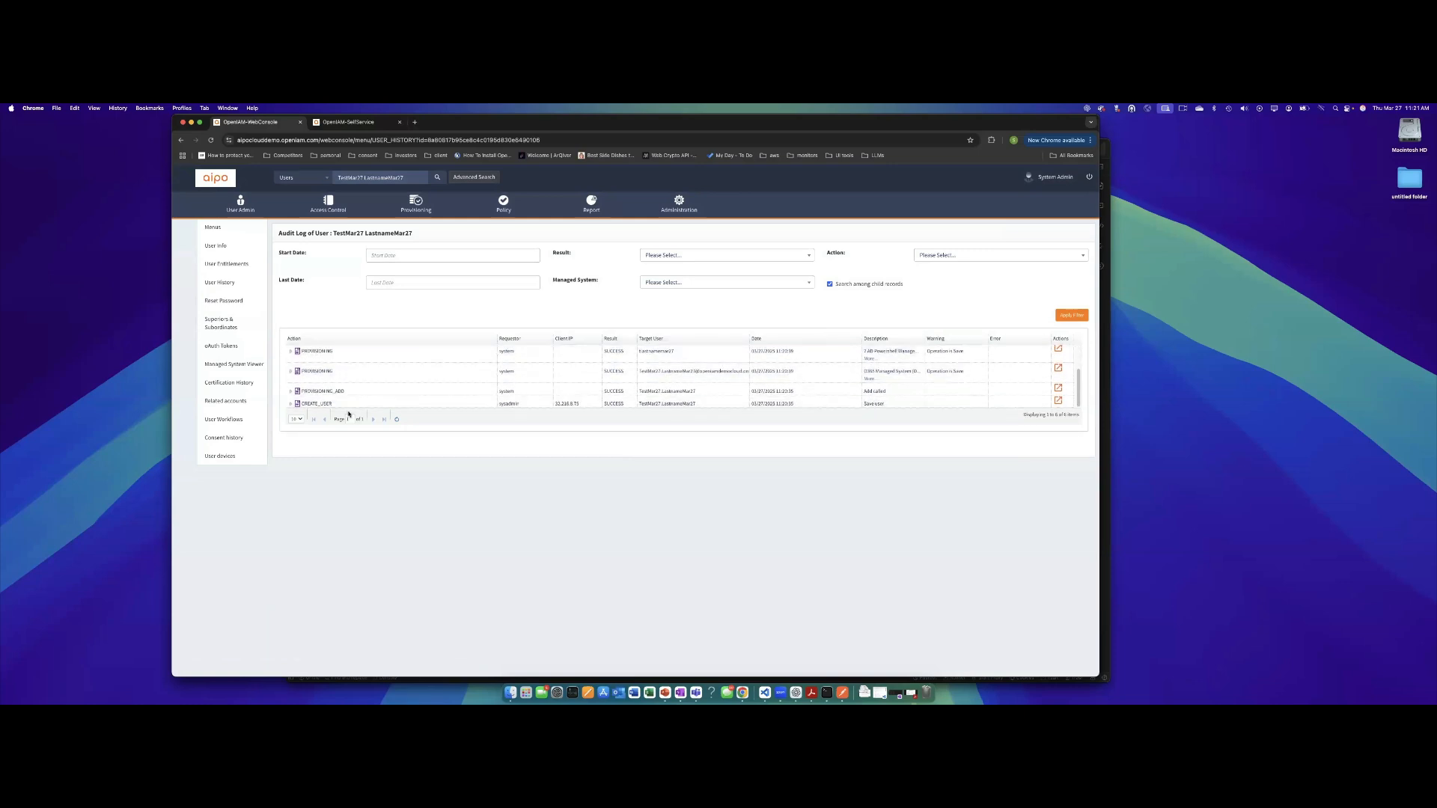
scroll(427, 393, up, 2)
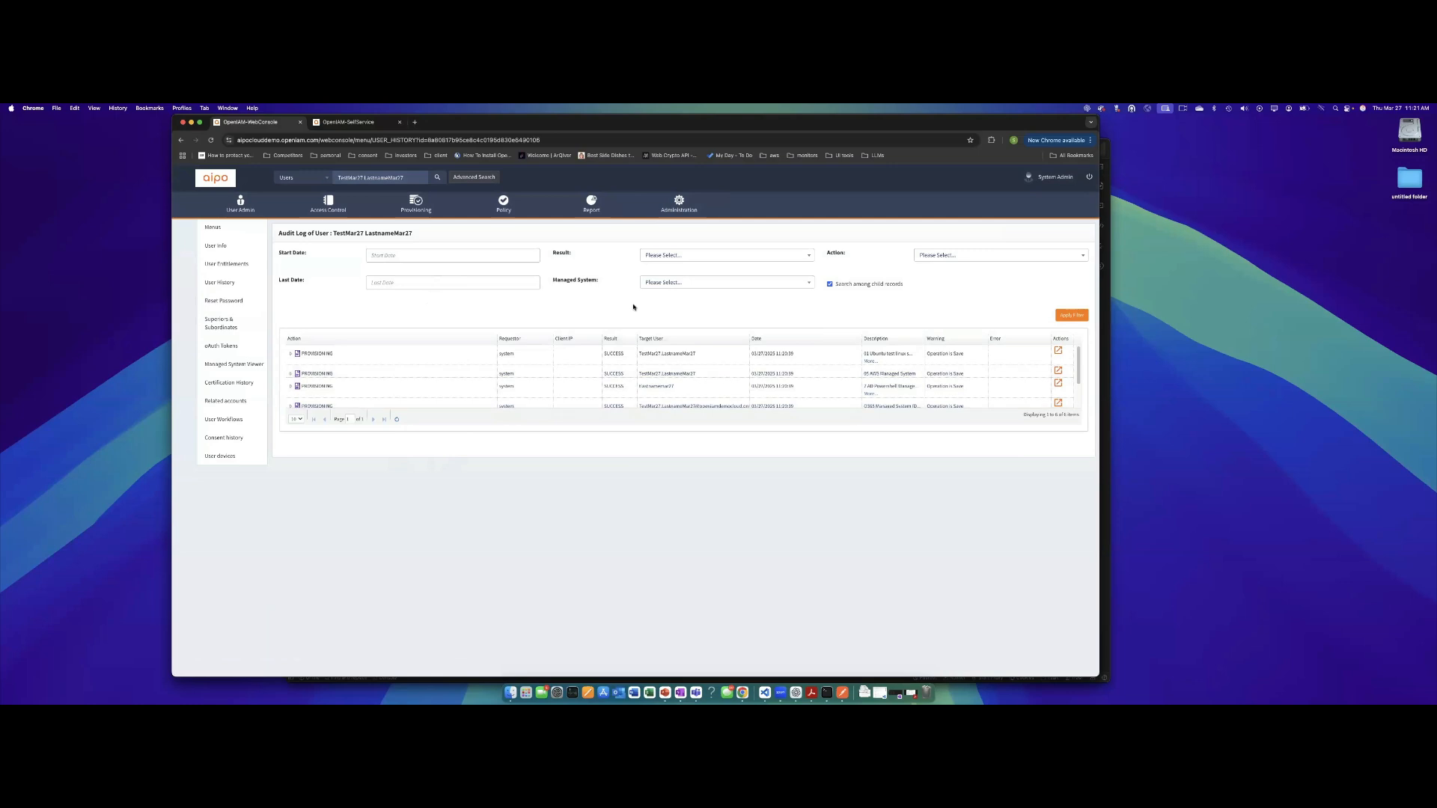
click(679, 202)
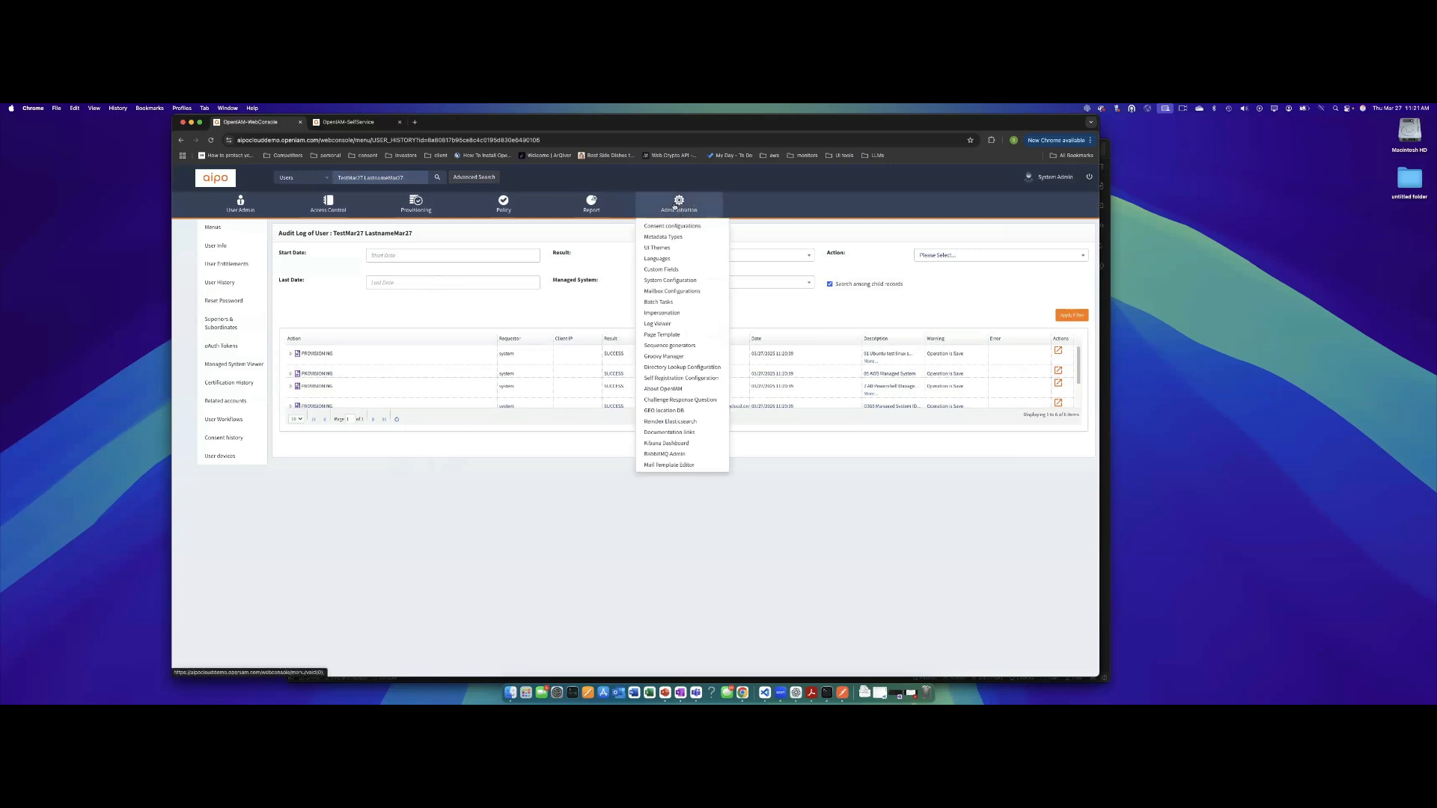
click(674, 432)
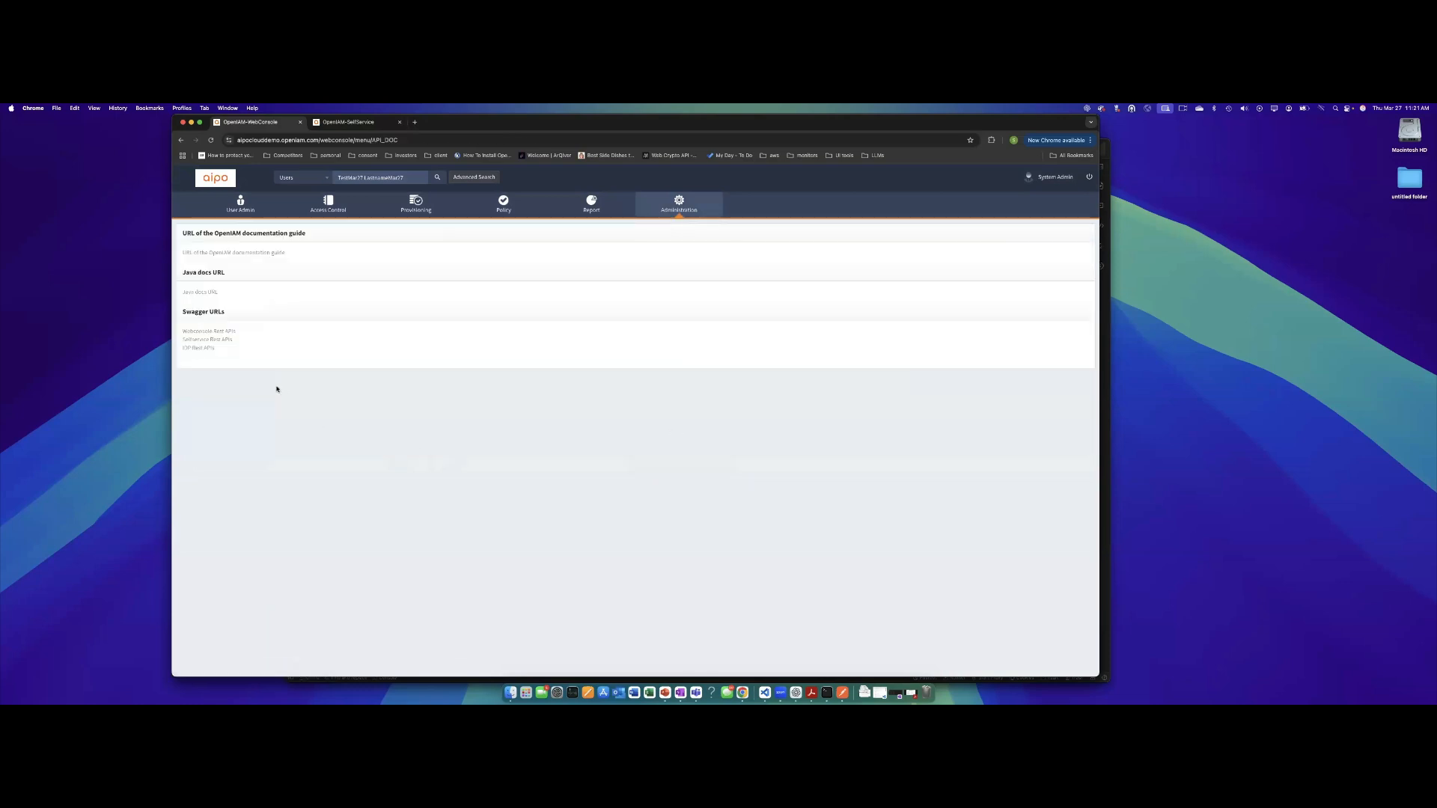
Open the Webconsole Rest APIs docs and select the 'user' API definition.
click(212, 333)
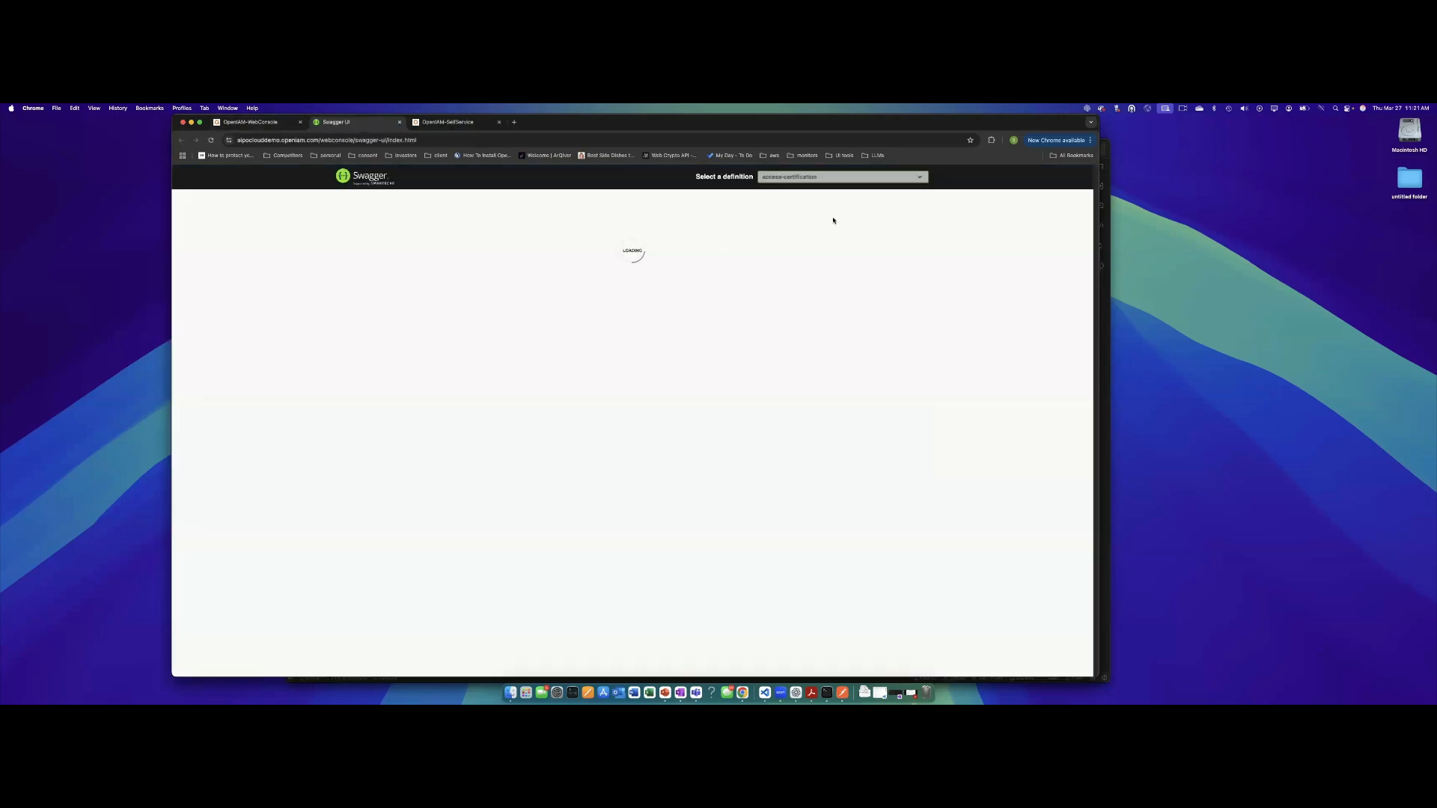
click(918, 178)
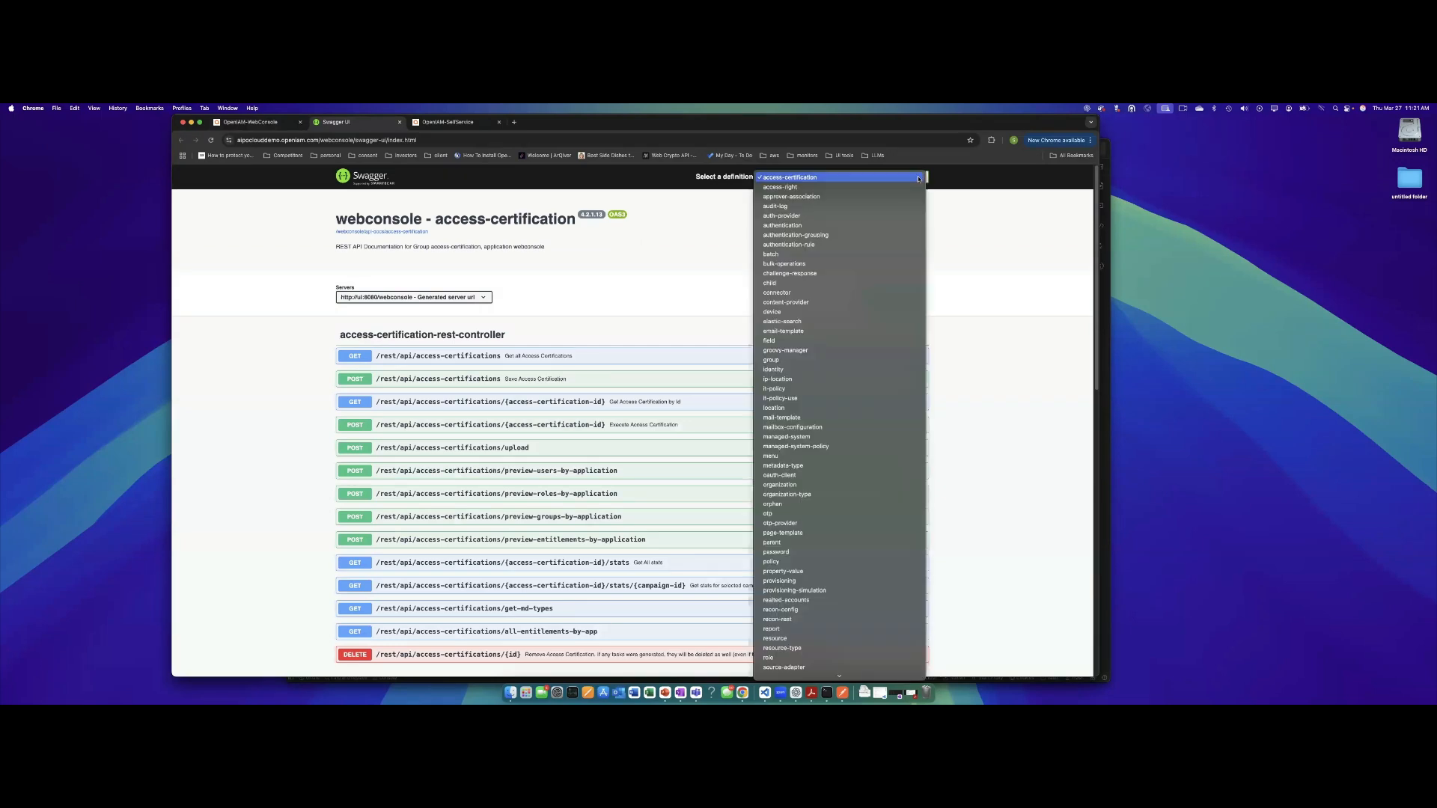
scroll(778, 423, down, 2)
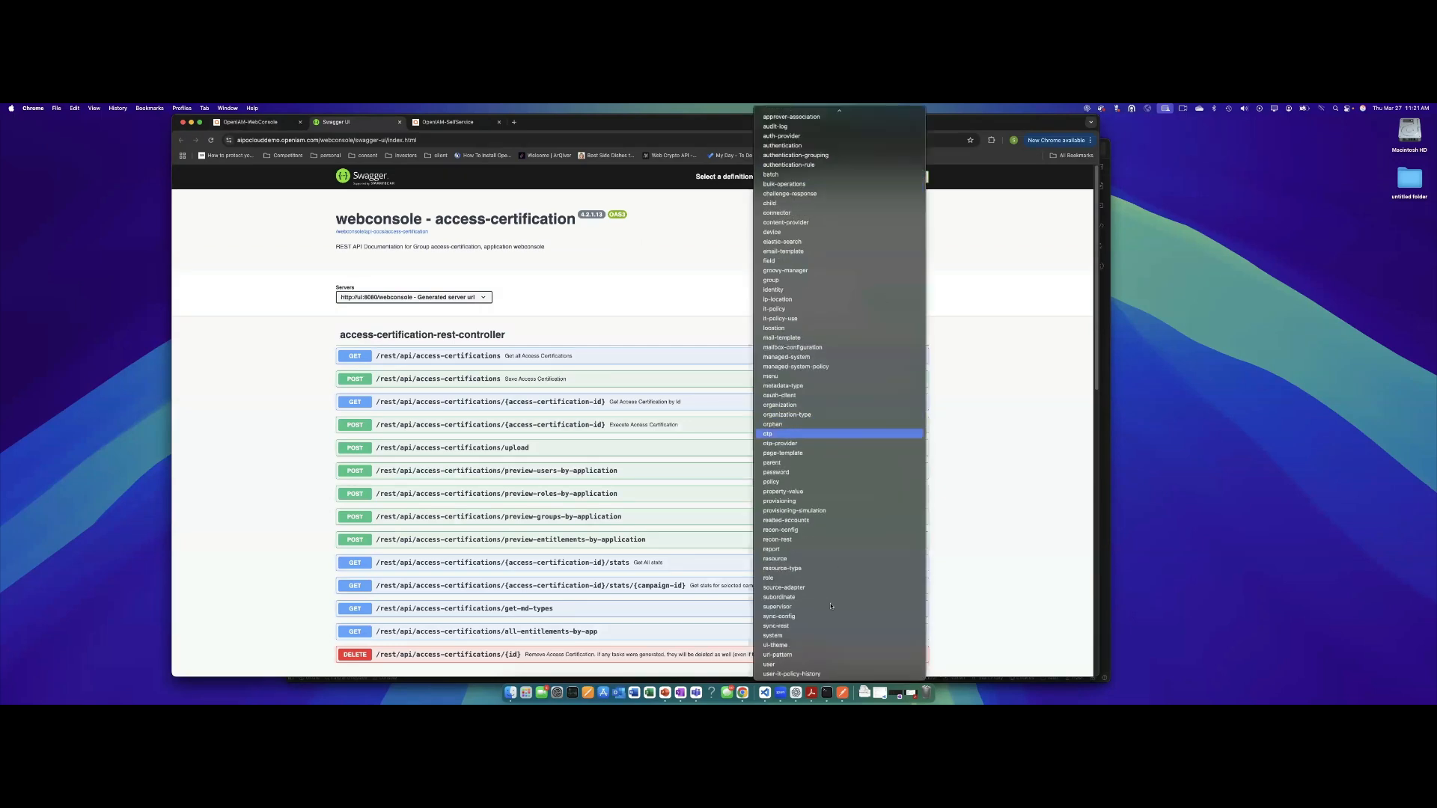
click(781, 665)
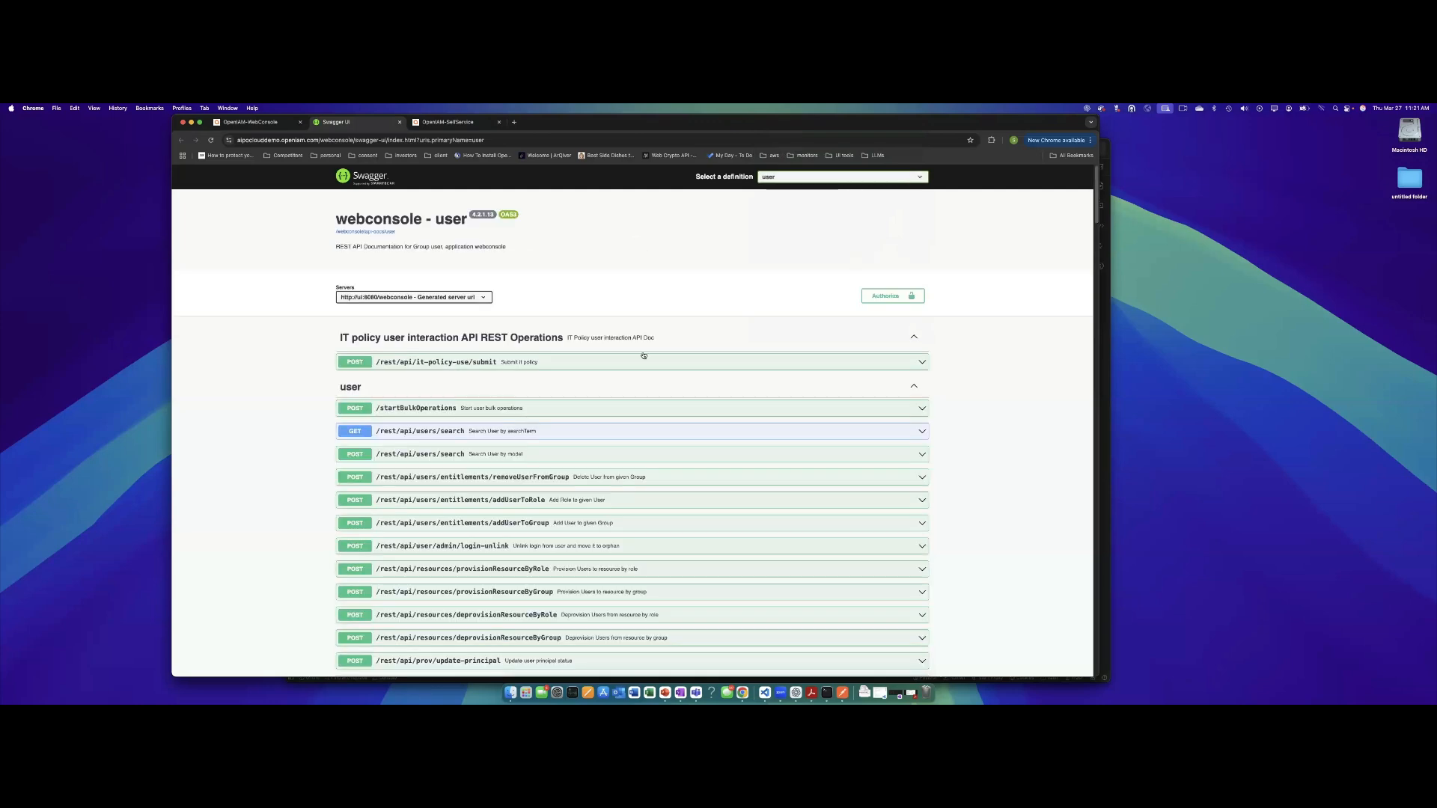
Expand and then collapse the GET /rest/api/users/search endpoint details.
scroll(493, 389, down, 2)
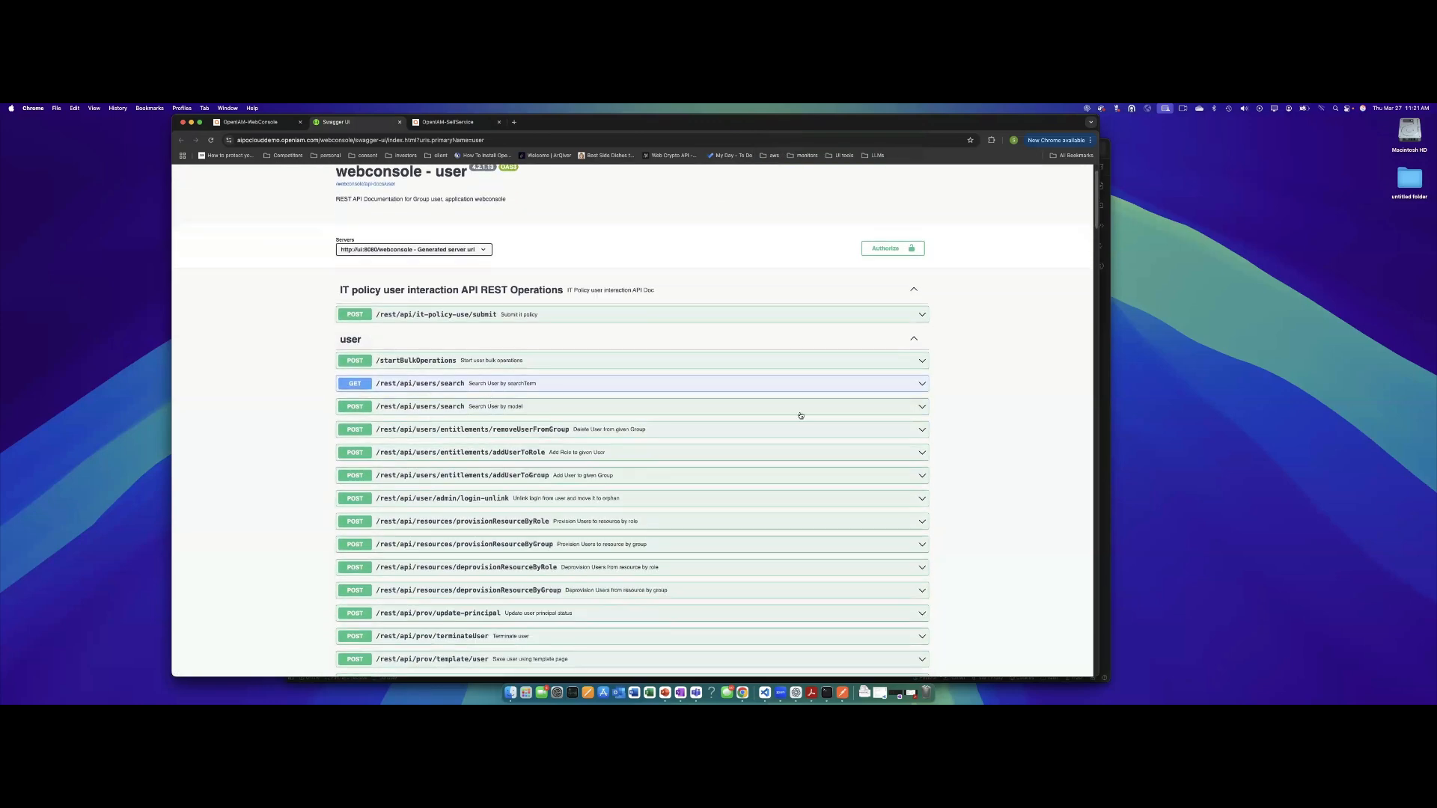
click(919, 386)
scroll(519, 401, down, 2)
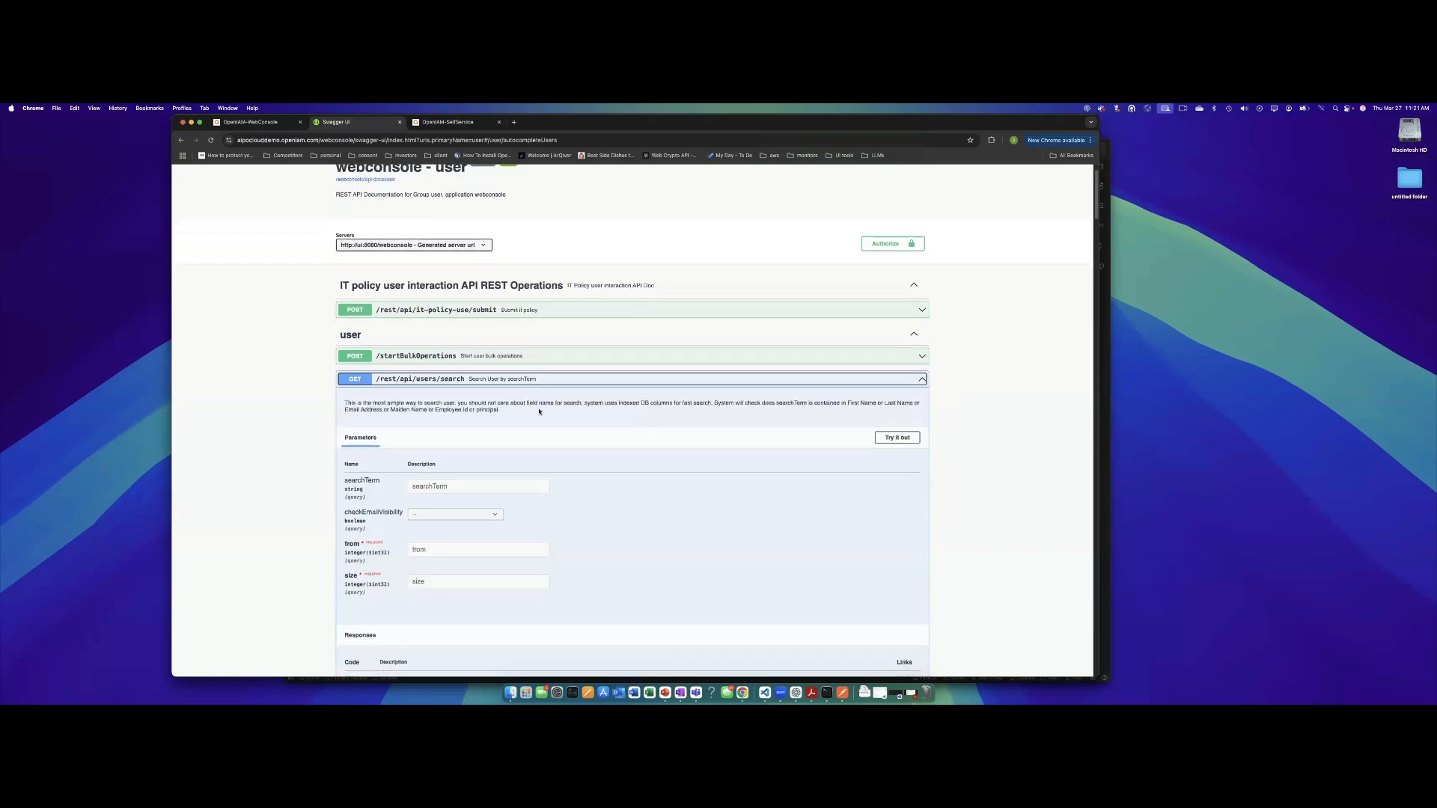
scroll(515, 420, down, 5)
scroll(500, 496, down, 5)
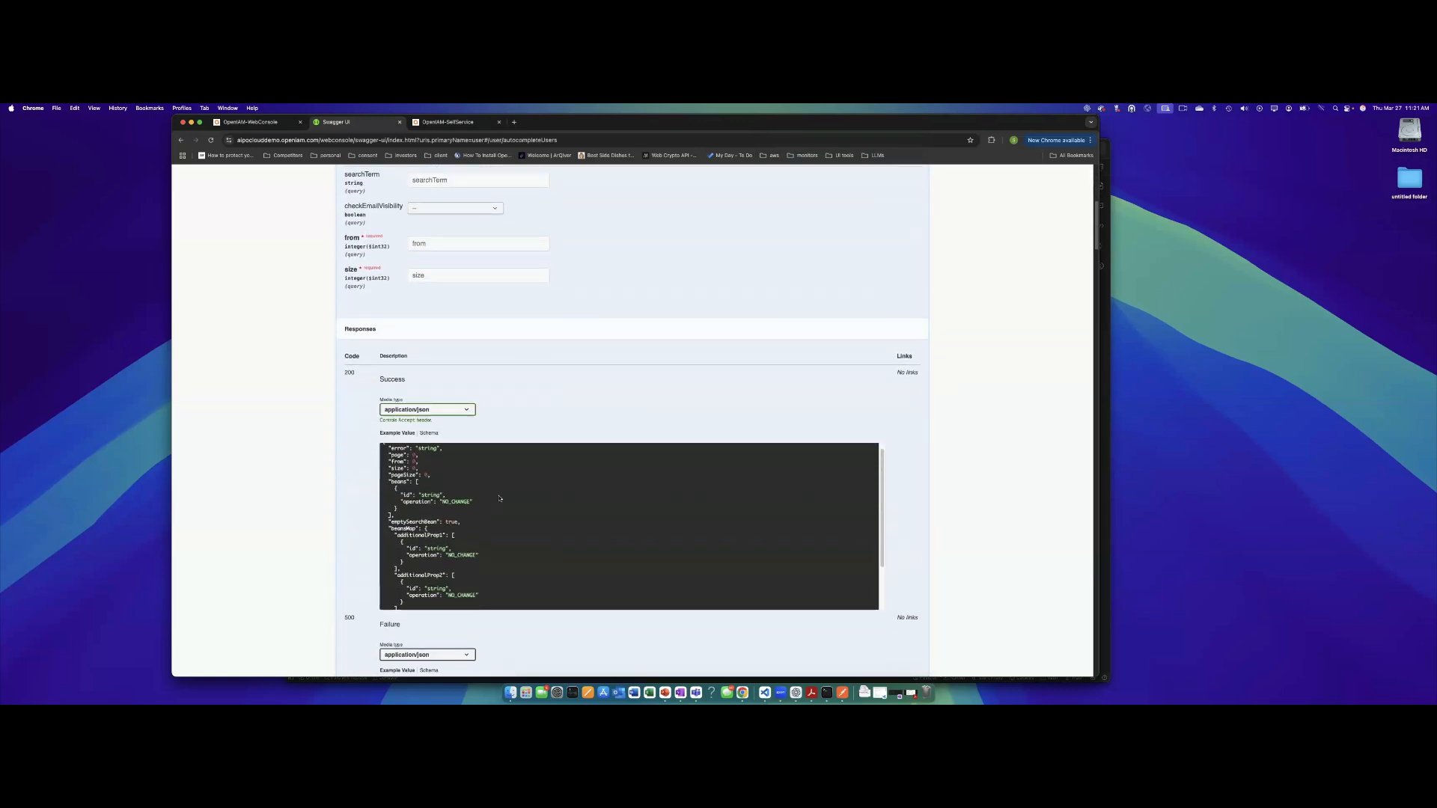
scroll(598, 480, up, 5)
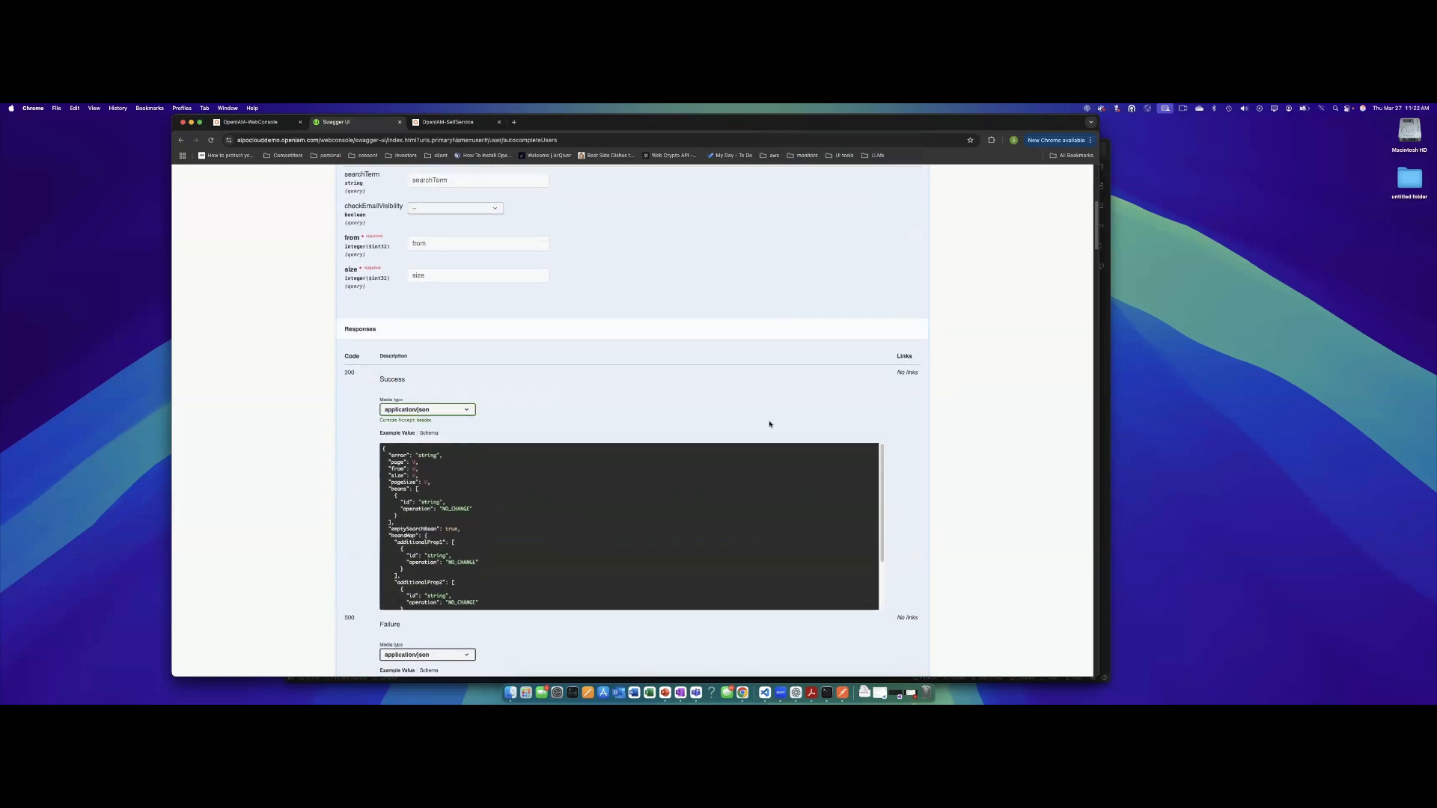
scroll(769, 423, up, 5)
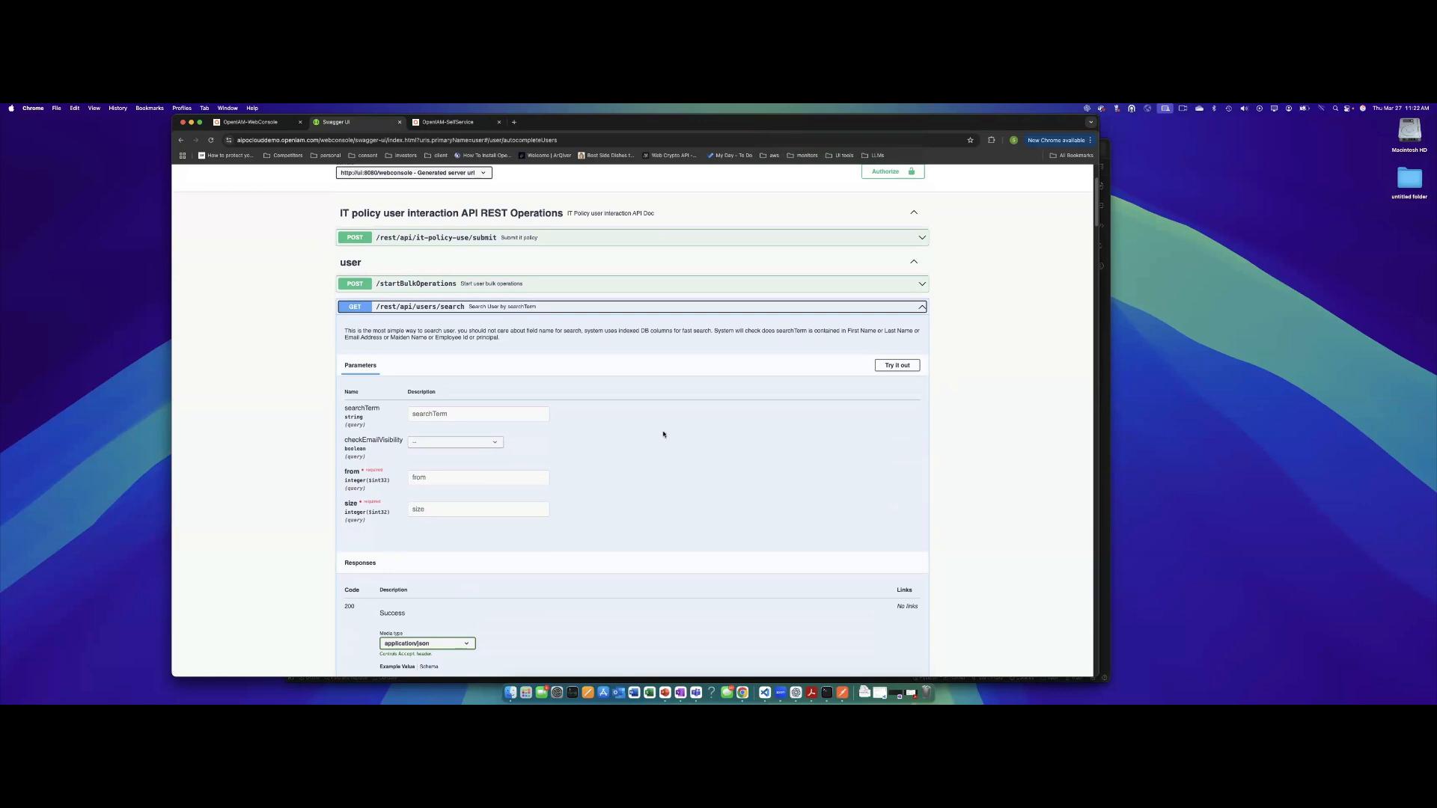
click(979, 394)
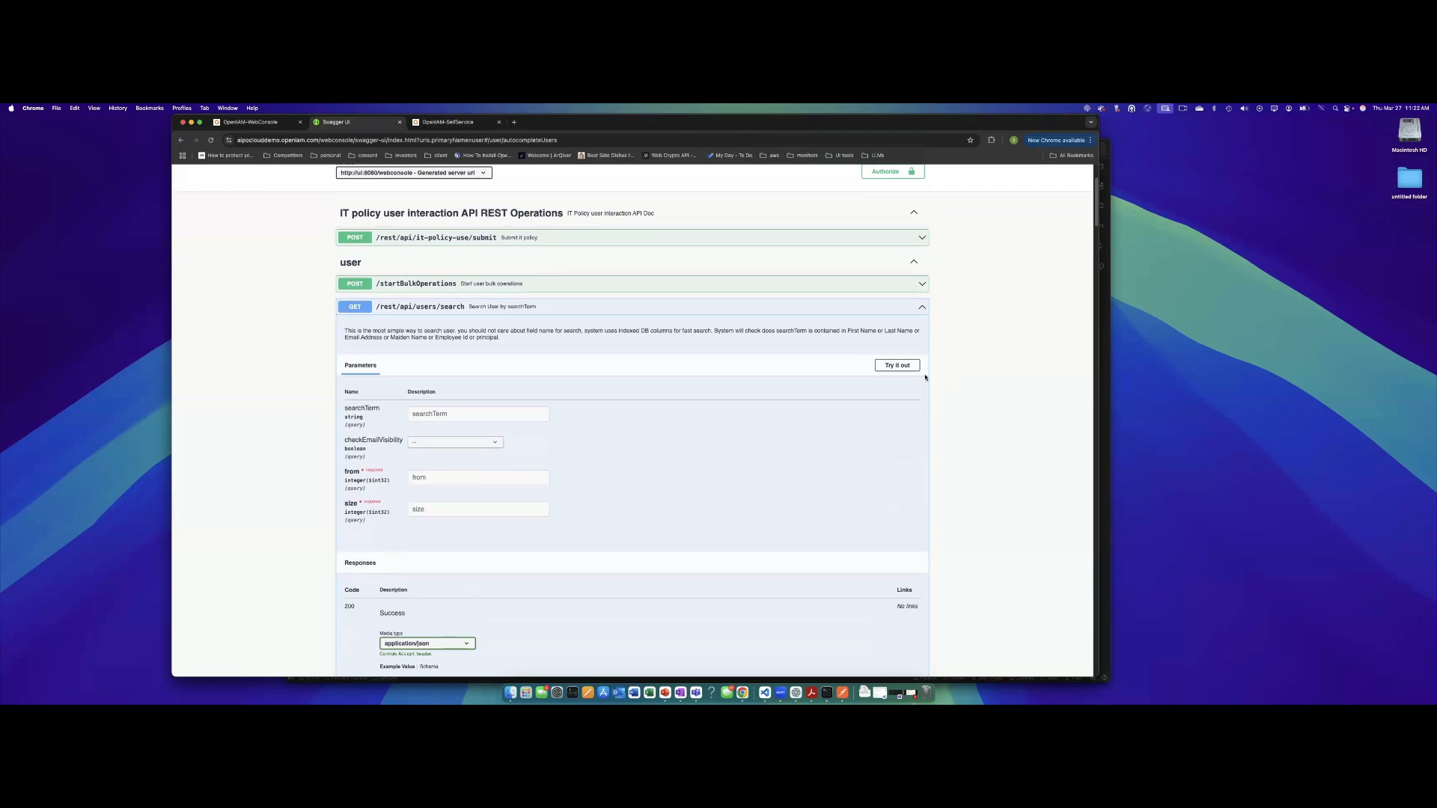
click(922, 307)
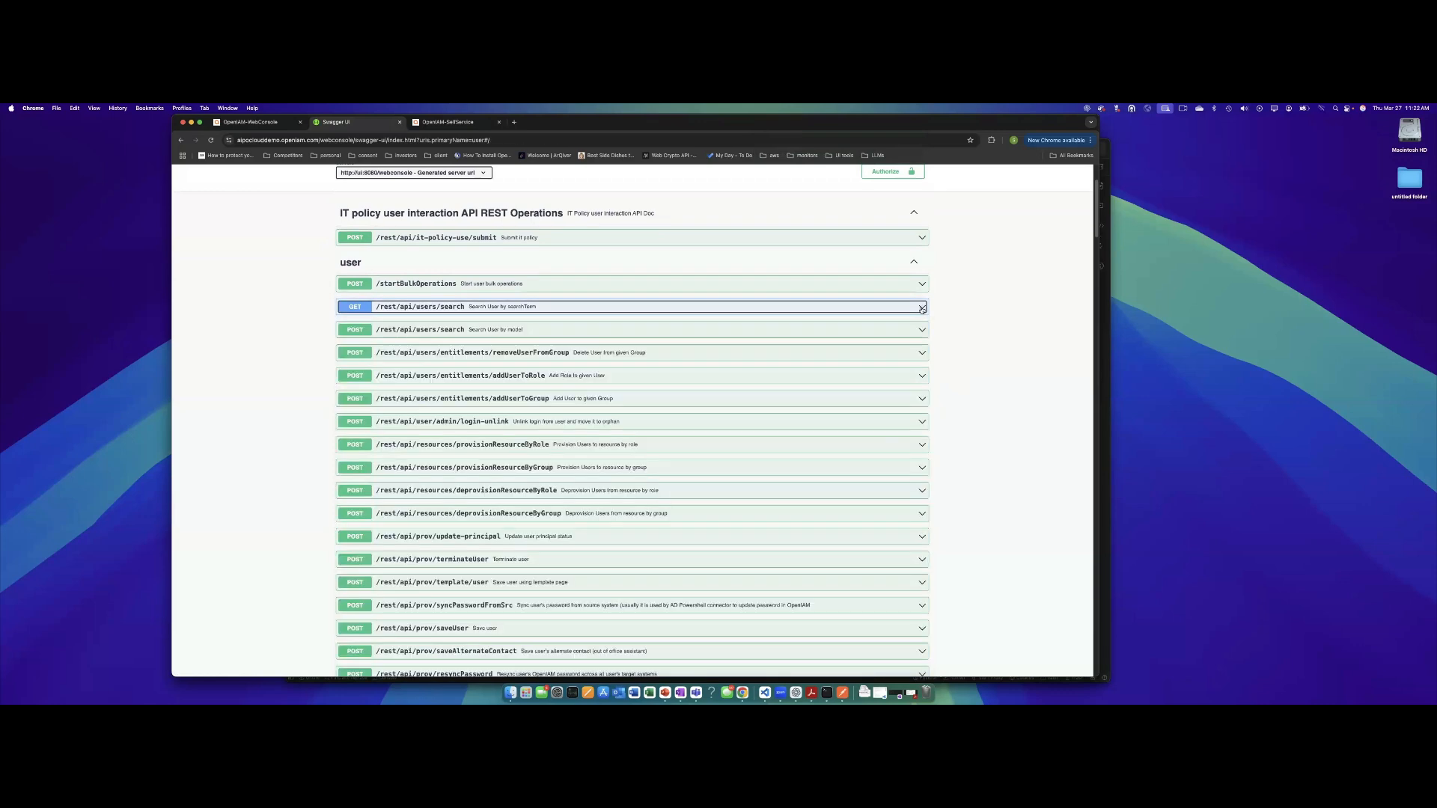